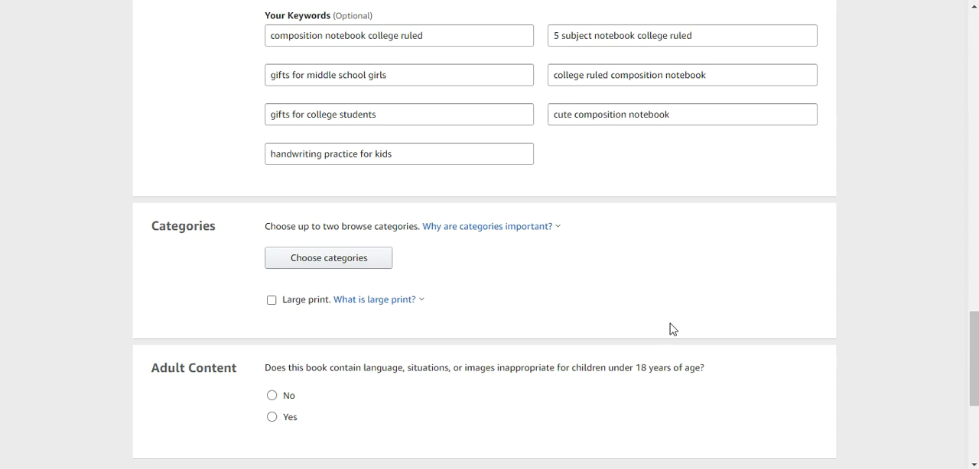
# Review the unfilled Categories section of the book details form, then switch to the BookBolt KDP Category Finder window in Chrome.
pyautogui.scroll(-1, 670, 329)
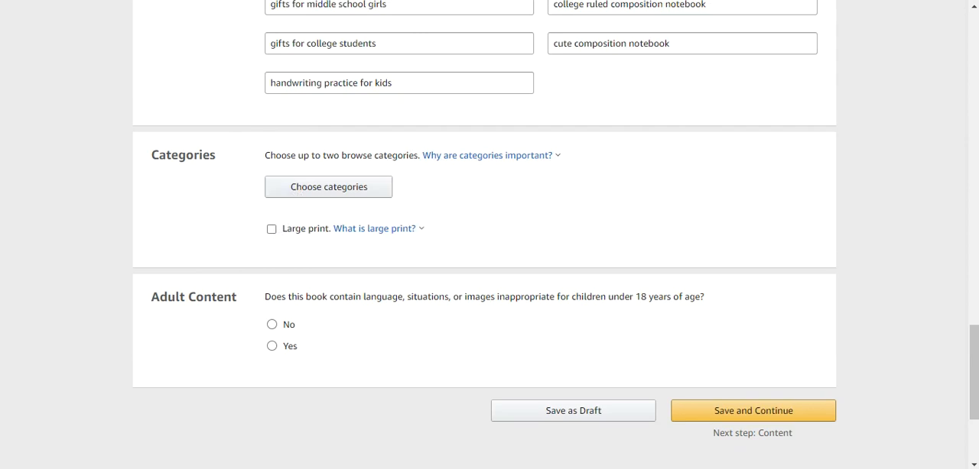
pyautogui.moveTo(544, 468)
pyautogui.moveTo(510, 468)
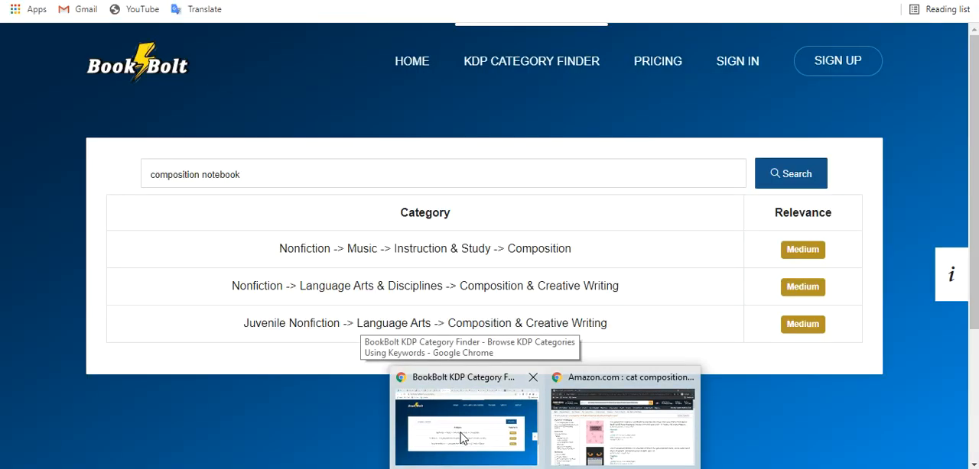
pyautogui.click(461, 437)
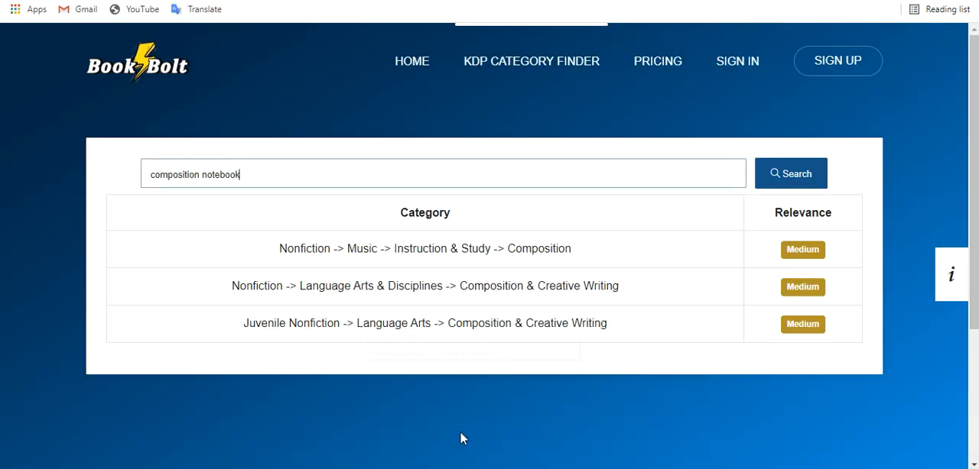
# Open the black-and-white Cat Wide Ruled composition notebook's Amazon listing and examine its product details, category rankings and title.
pyautogui.click(511, 1)
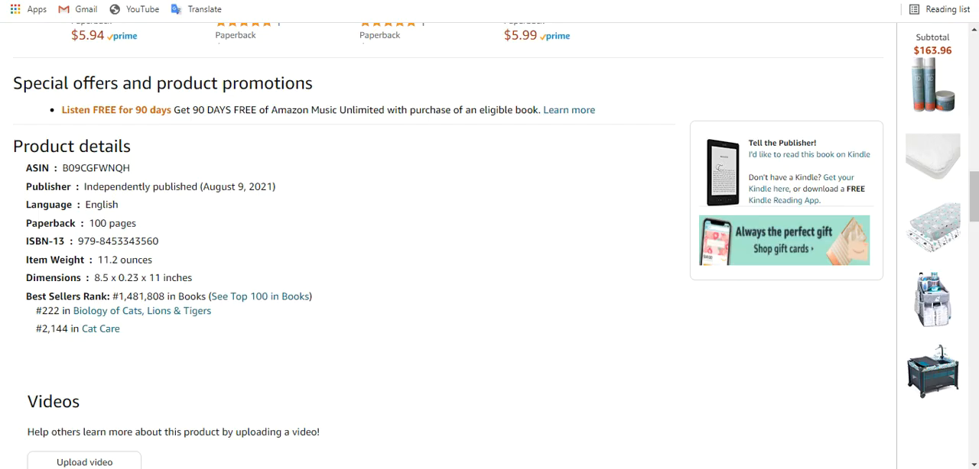
pyautogui.scroll(15, 504, 145)
pyautogui.scroll(-1, 505, 155)
pyautogui.scroll(-20, 505, 155)
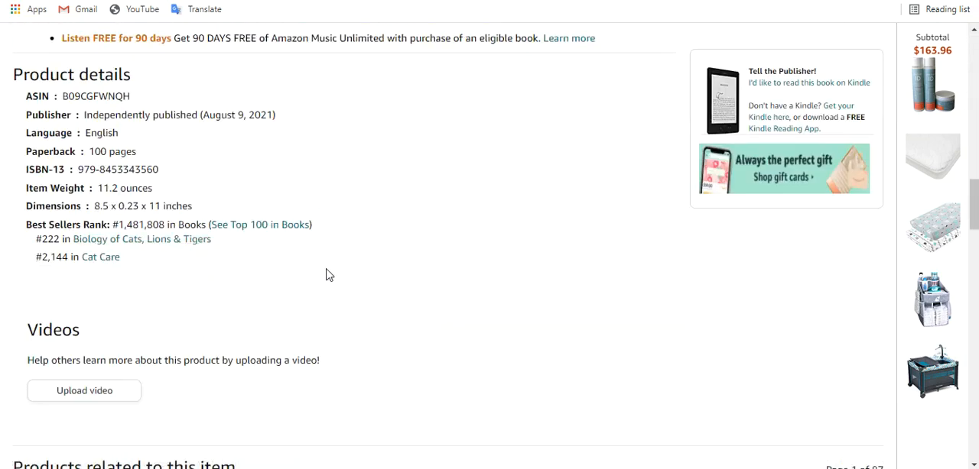
pyautogui.scroll(12, 327, 275)
pyautogui.scroll(3, 327, 273)
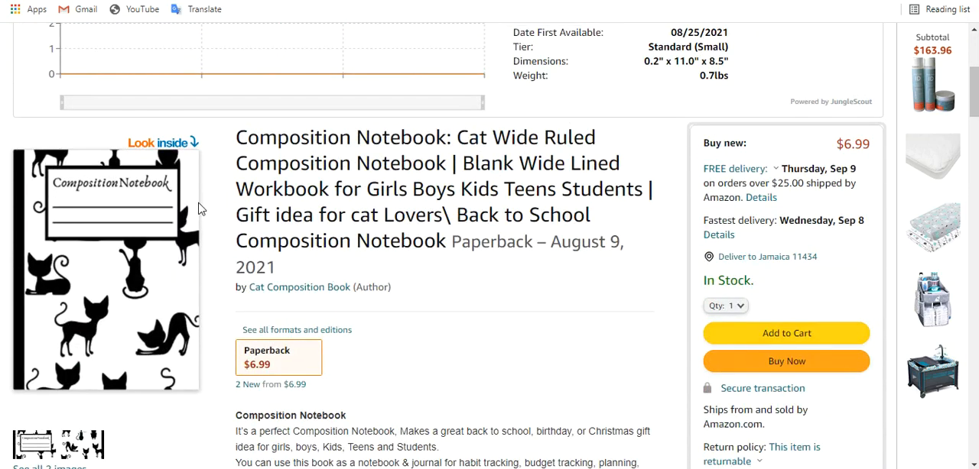
# Preview the Cat Wide Ruled notebook's cover and lined interior, close the sample and return to its category rankings.
pyautogui.click(136, 139)
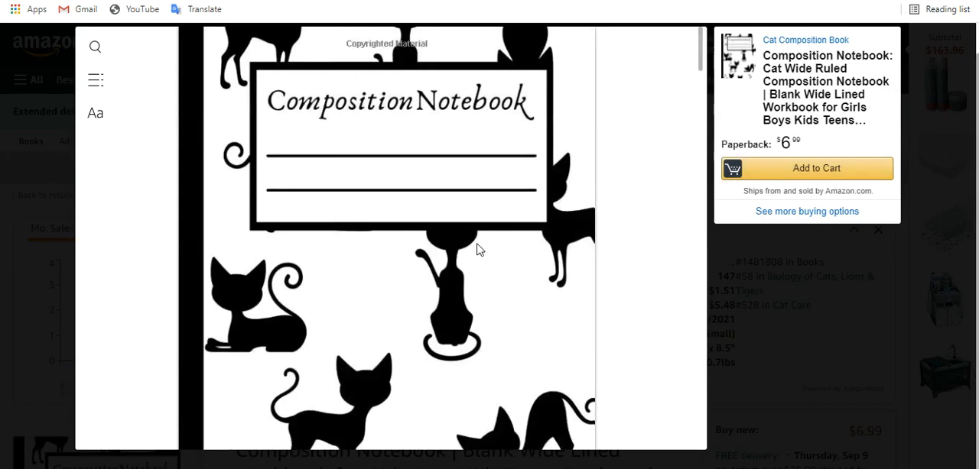
pyautogui.scroll(-10, 477, 250)
pyautogui.scroll(5, 476, 250)
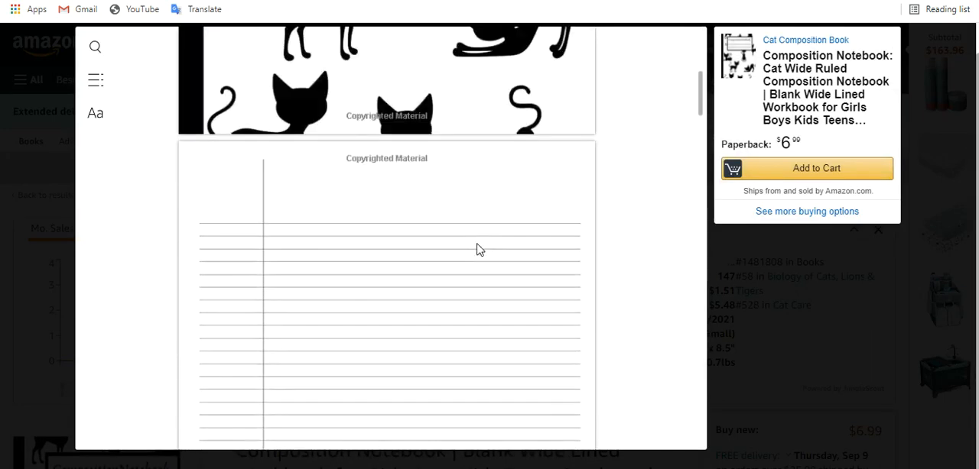
pyautogui.click(933, 98)
pyautogui.scroll(-10, 438, 280)
pyautogui.scroll(-4, 438, 280)
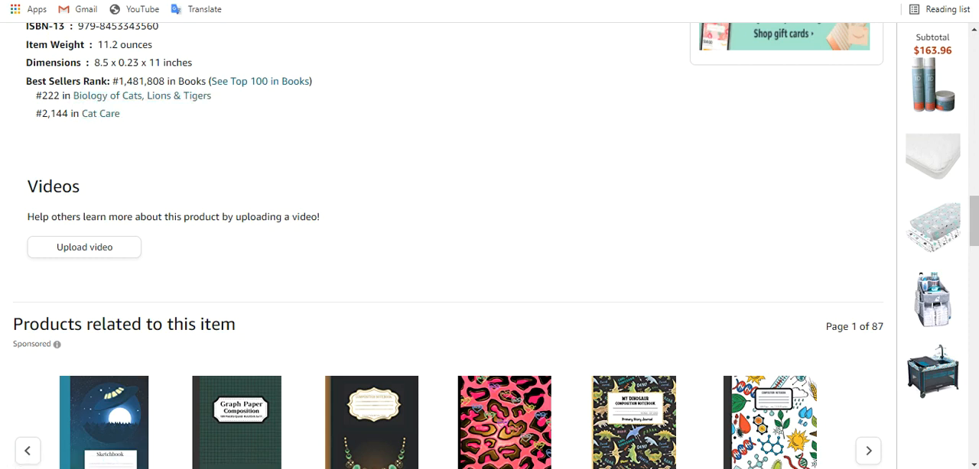
# Go to the Cute Caticorns composition notebook listing and compare its title and description with its category rankings.
pyautogui.hotkey('ctrl', 'Tab')
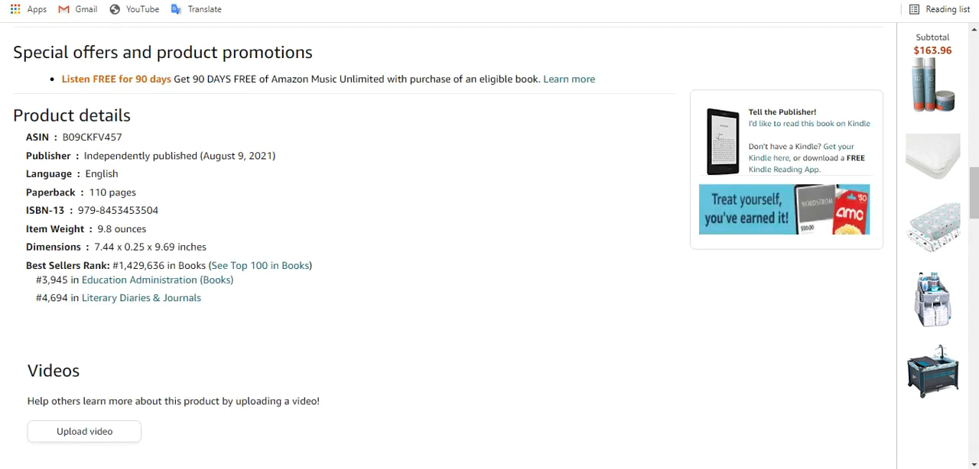
pyautogui.hotkey('ctrl', 'Tab')
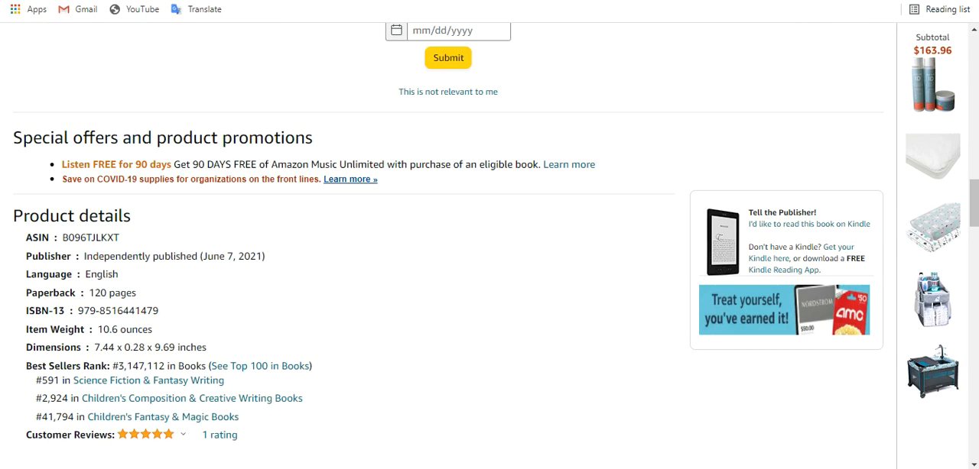
pyautogui.scroll(10, 483, 214)
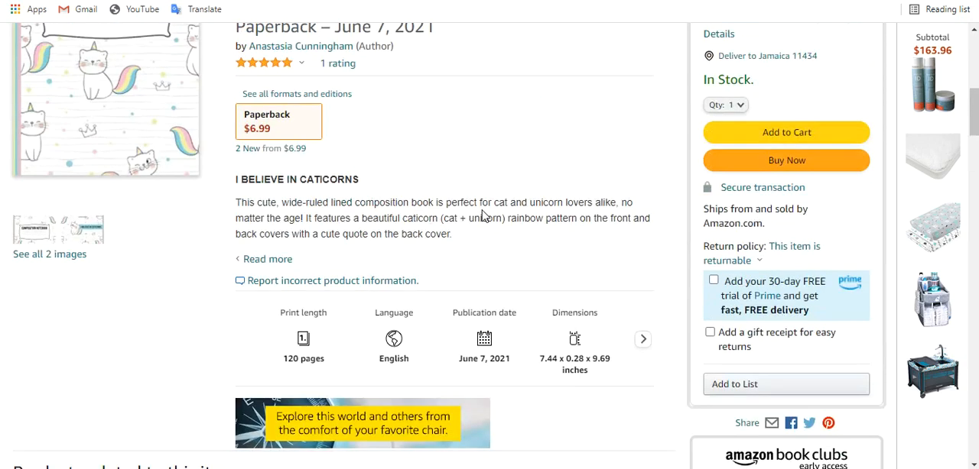
pyautogui.scroll(3, 483, 216)
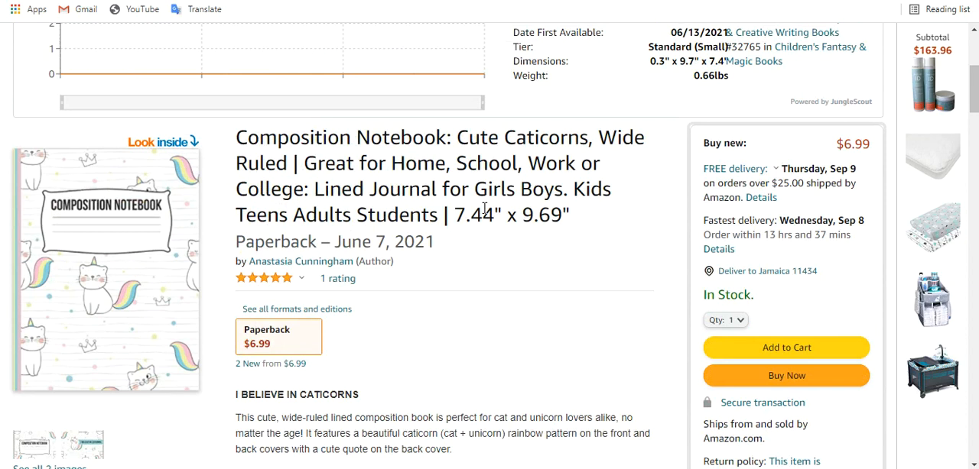
pyautogui.scroll(-15, 483, 208)
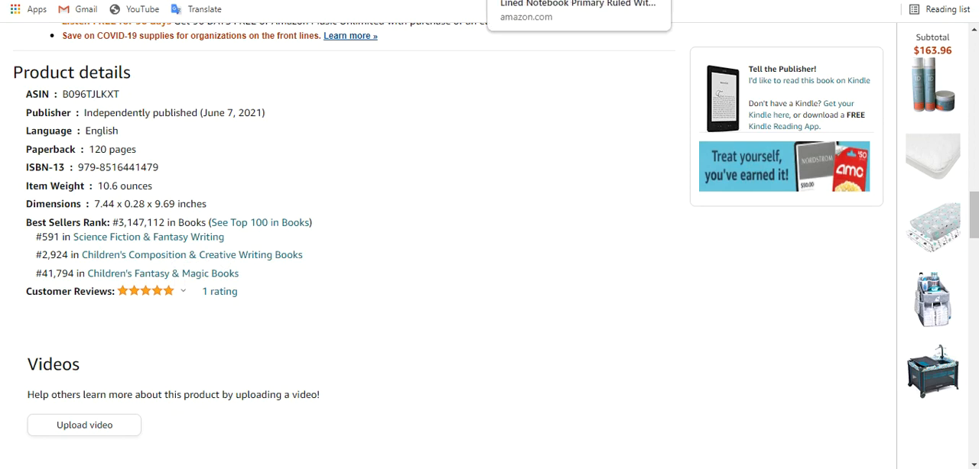
# Go to the Cute llama composition notebook listing and check its category rankings against its title.
pyautogui.click(688, 1)
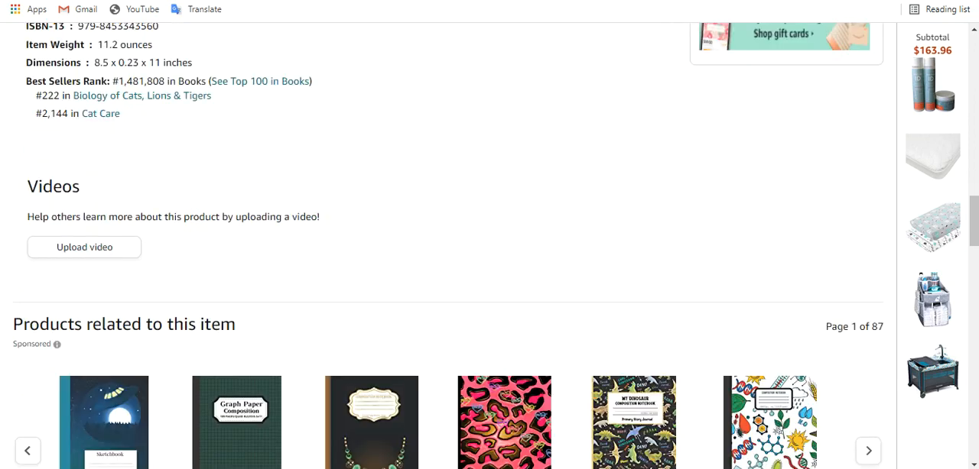
pyautogui.hotkey('ctrl', 'Tab')
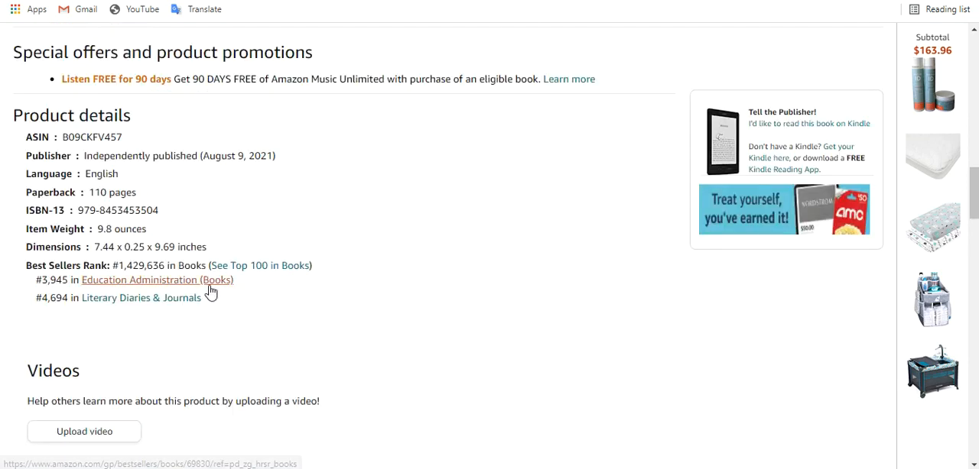
pyautogui.scroll(20, 360, 302)
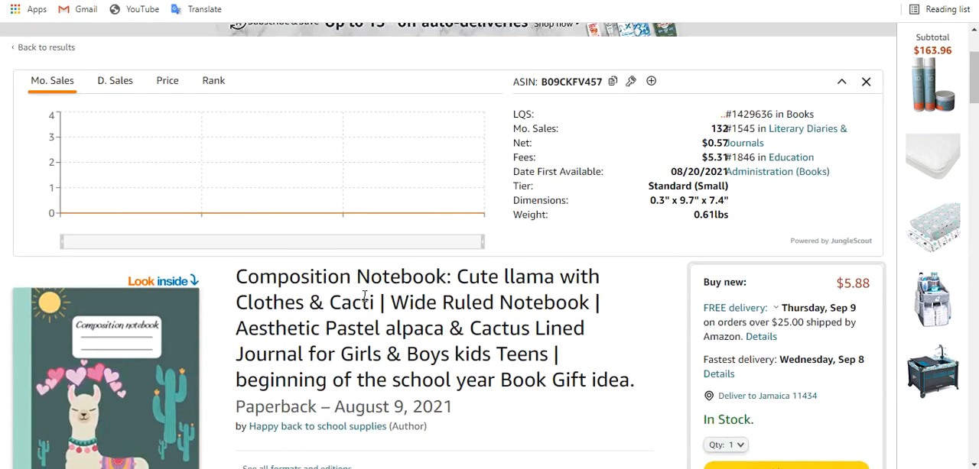
pyautogui.scroll(-3, 365, 296)
pyautogui.scroll(-15, 365, 296)
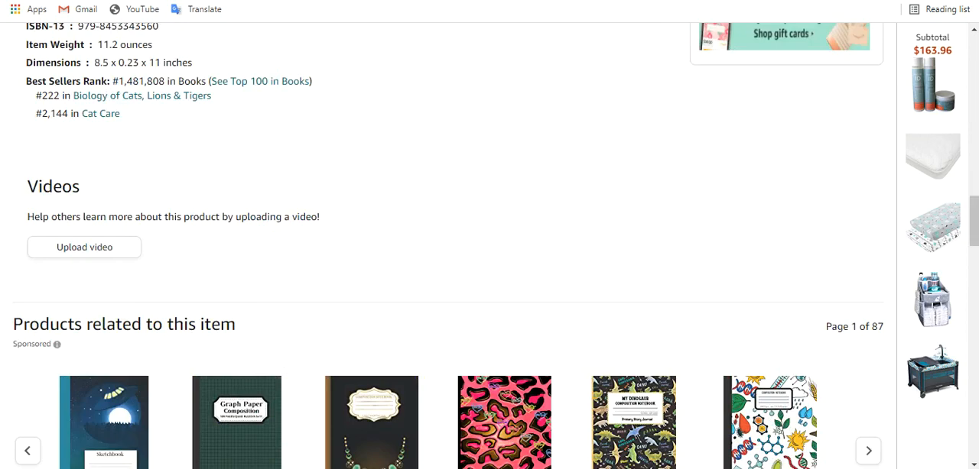
# Open the Handwriting Practice Paper listing, check its category rankings and title, and preview its interior sample.
pyautogui.click(498, 1)
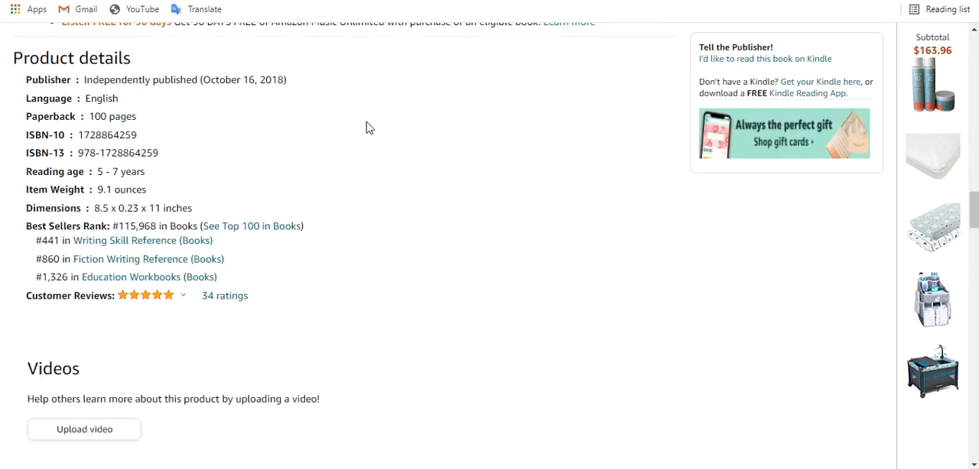
pyautogui.scroll(15, 361, 211)
pyautogui.scroll(10, 362, 211)
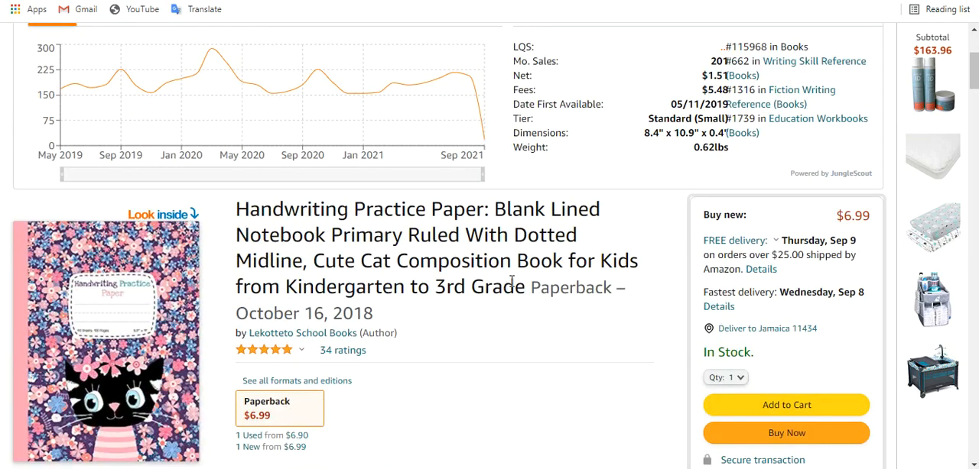
pyautogui.click(170, 217)
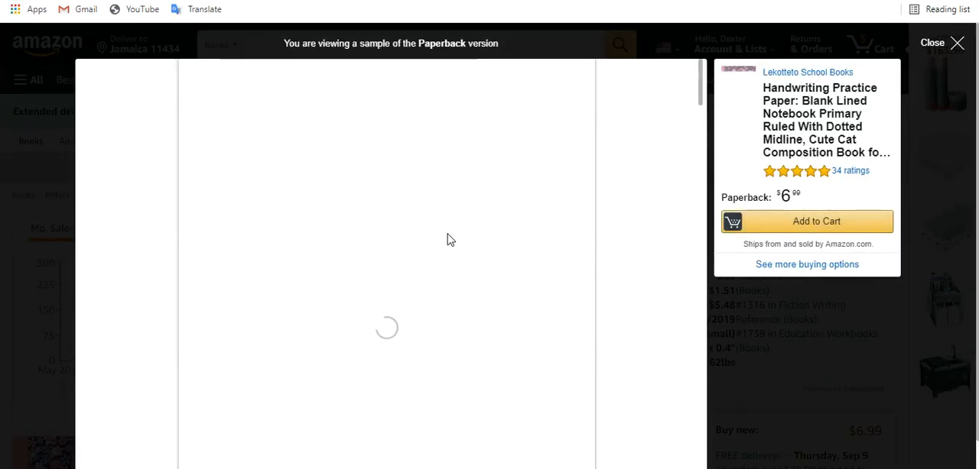
pyautogui.scroll(-5, 449, 240)
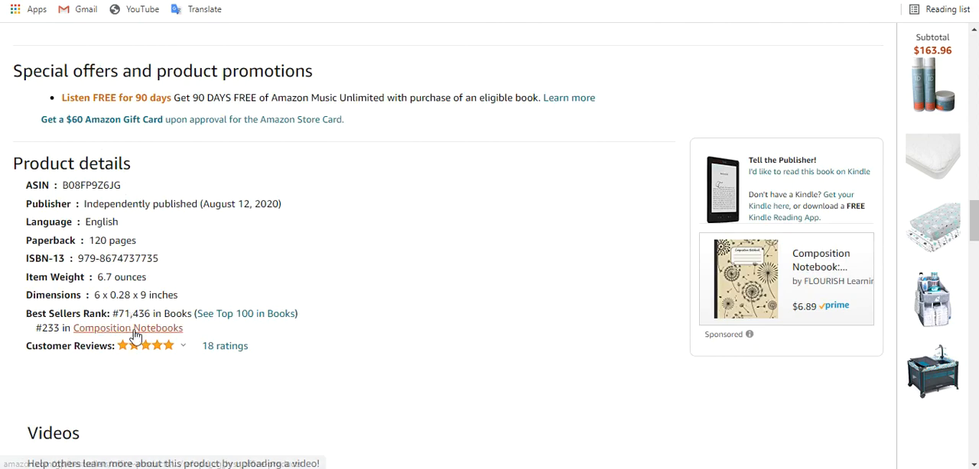
# Check the title and description of the Cute Cats Pattern composition notebook and return to its category ranking.
pyautogui.scroll(10, 322, 323)
pyautogui.scroll(8, 324, 324)
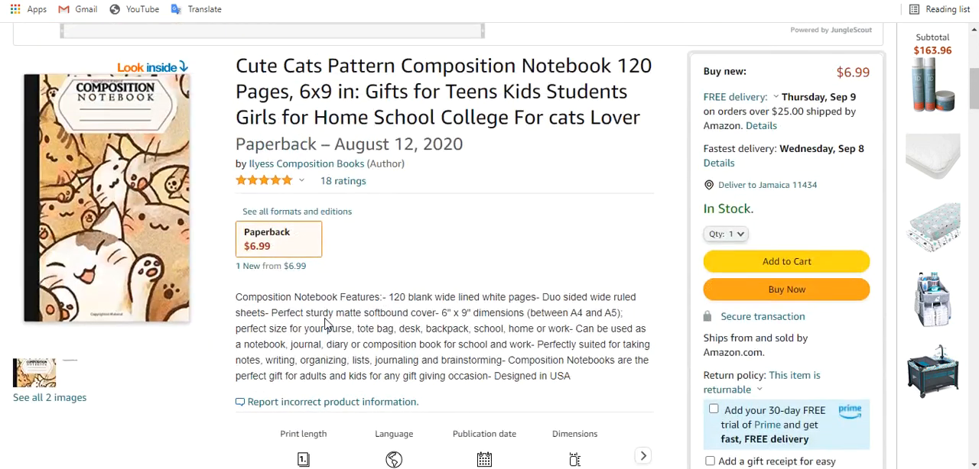
pyautogui.scroll(-15, 326, 318)
pyautogui.scroll(-4, 326, 321)
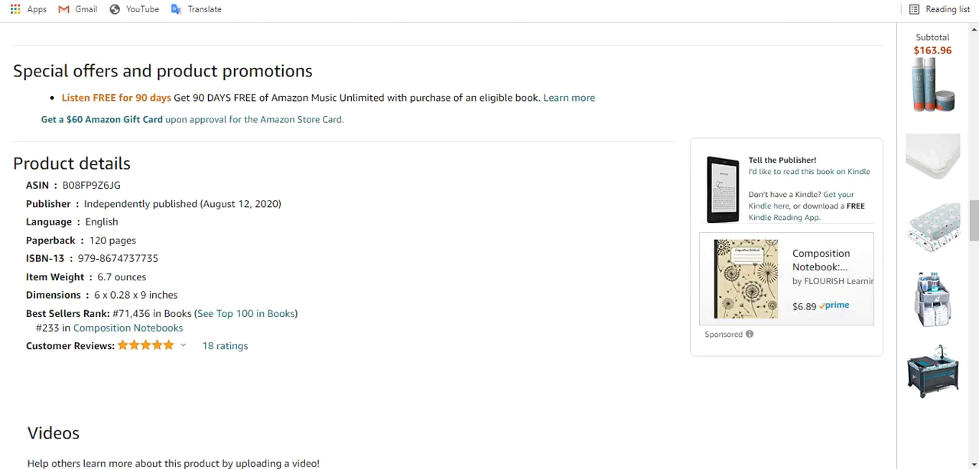
# Compare the category rankings of the Cute Caticorns, Cat Wide Ruled and Cute Cats Pattern notebook listings.
pyautogui.click(561, 0)
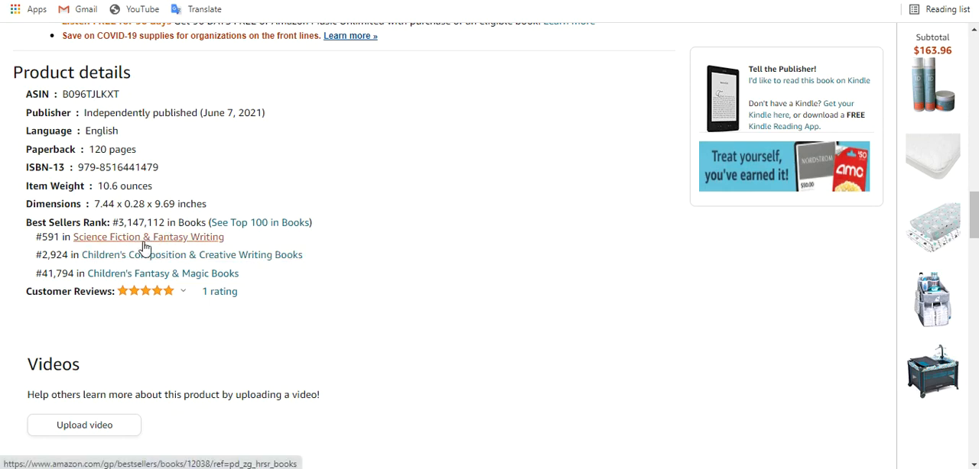
pyautogui.click(574, 0)
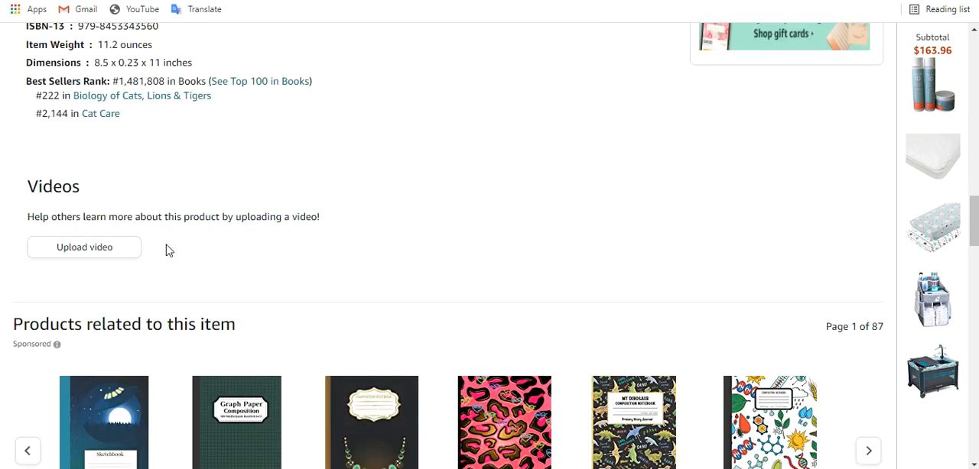
pyautogui.scroll(1, 168, 251)
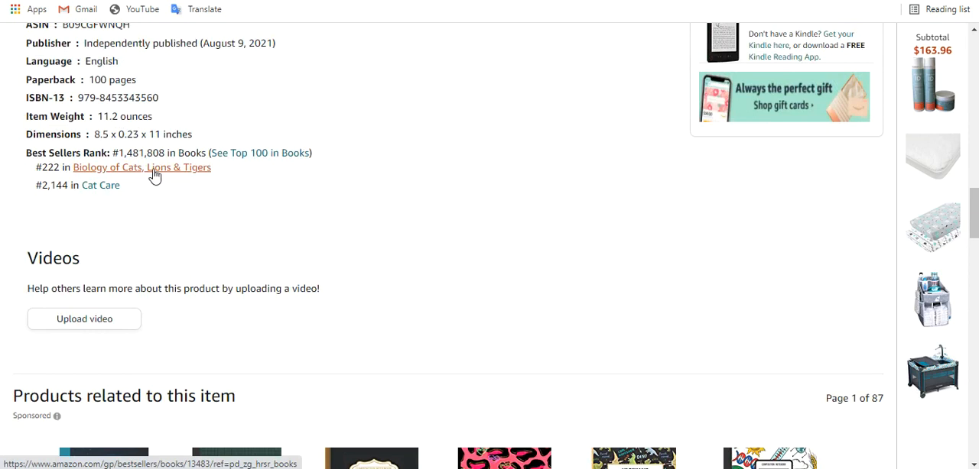
pyautogui.click(489, 0)
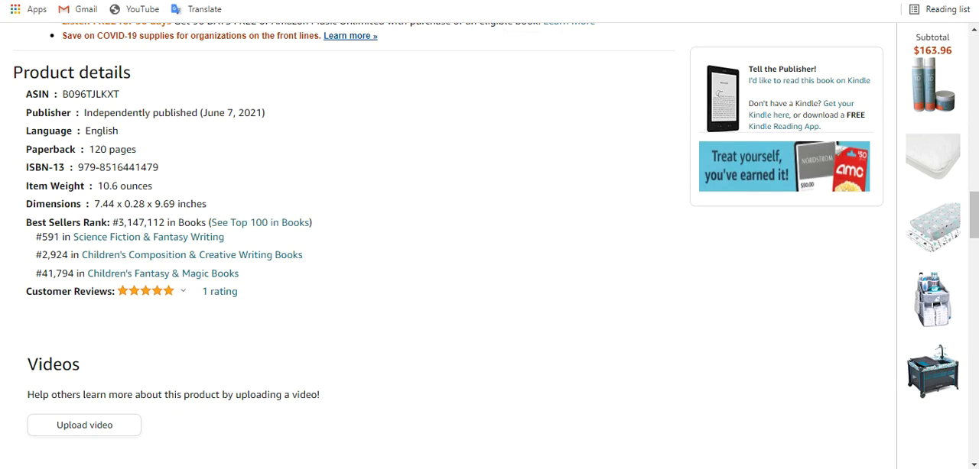
pyautogui.click(489, 0)
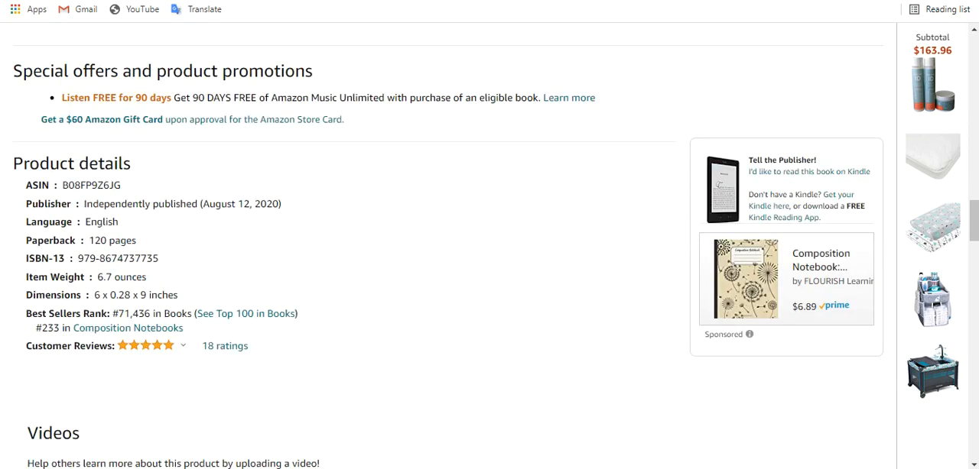
# Return to the Cat Wide Ruled notebook listing and recheck its title against its ranked categories.
pyautogui.click(509, 0)
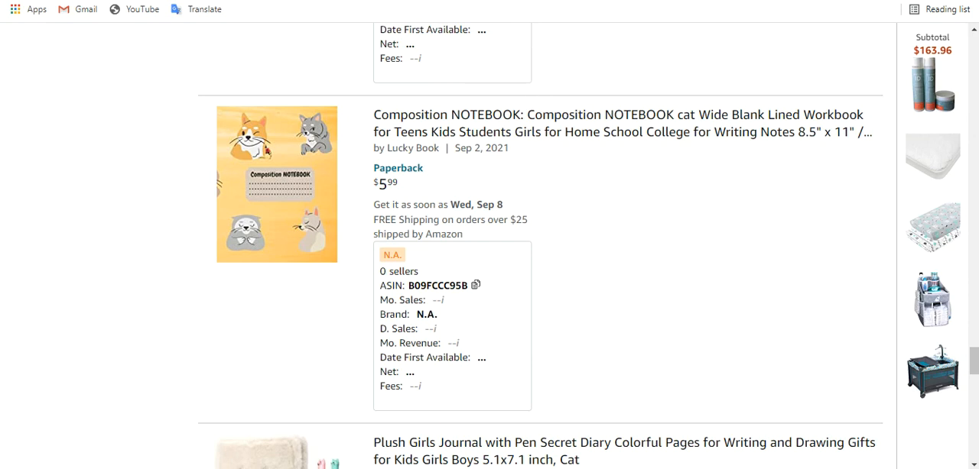
pyautogui.click(509, 0)
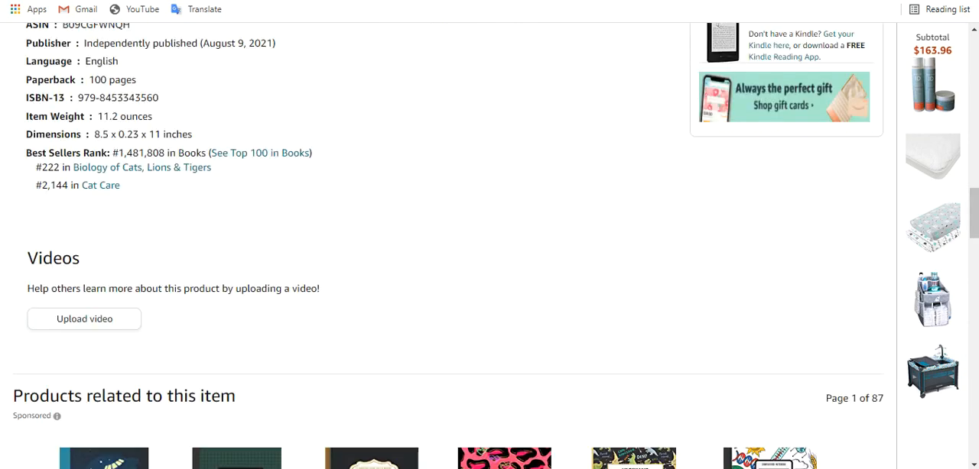
pyautogui.scroll(10, 515, 133)
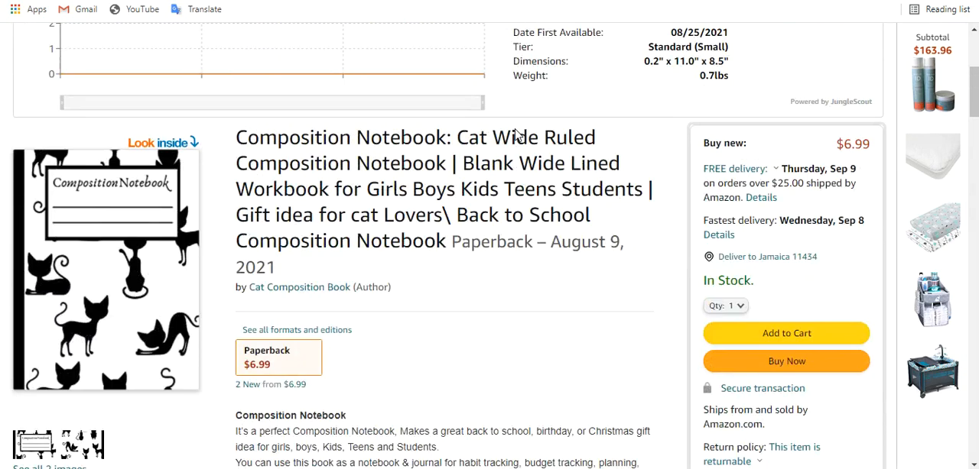
pyautogui.scroll(-10, 515, 130)
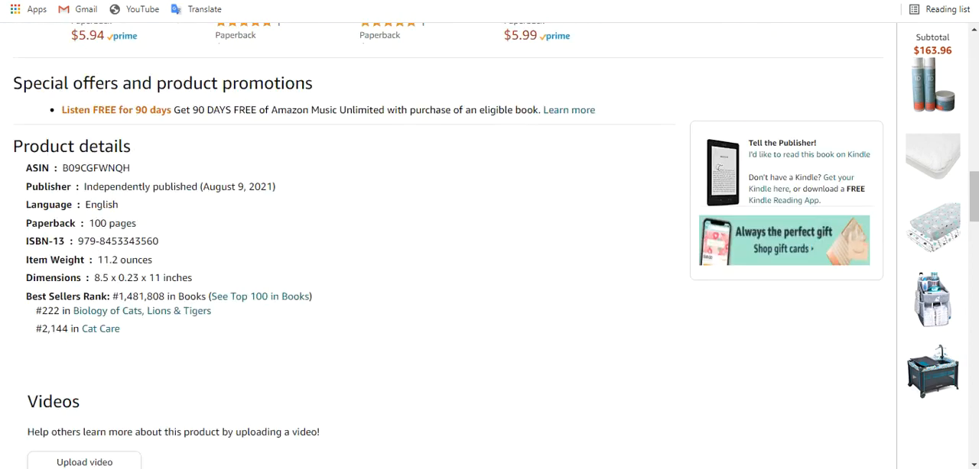
# Check the Cute Cats Pattern composition notebook listing's title and sales data against its category ranking.
pyautogui.hotkey('ctrl', 'Tab')
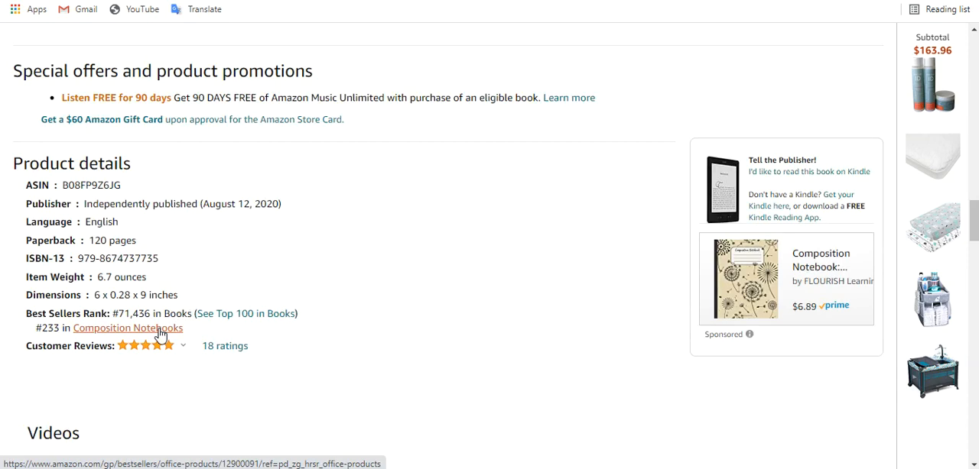
pyautogui.scroll(15, 406, 302)
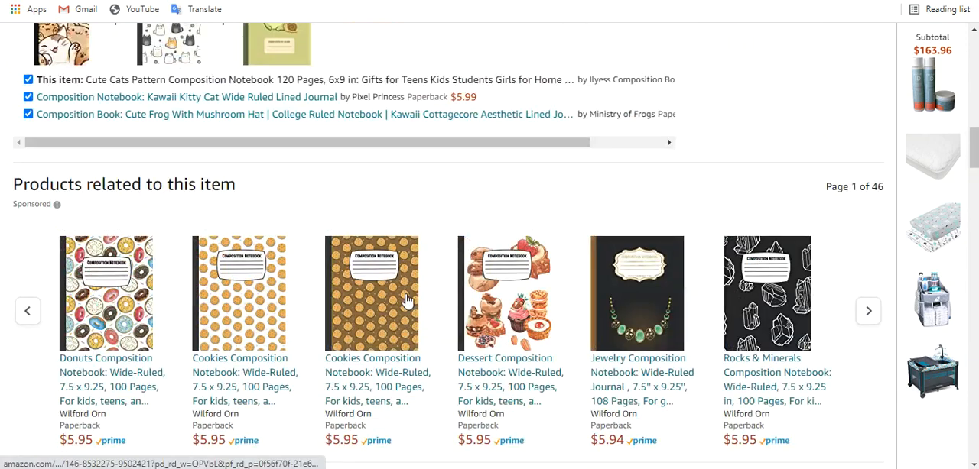
pyautogui.scroll(7, 407, 301)
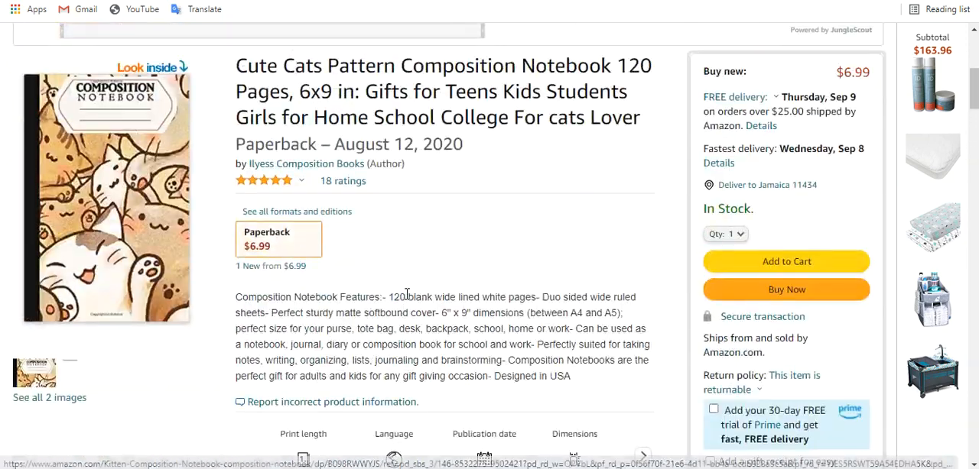
pyautogui.scroll(1, 407, 296)
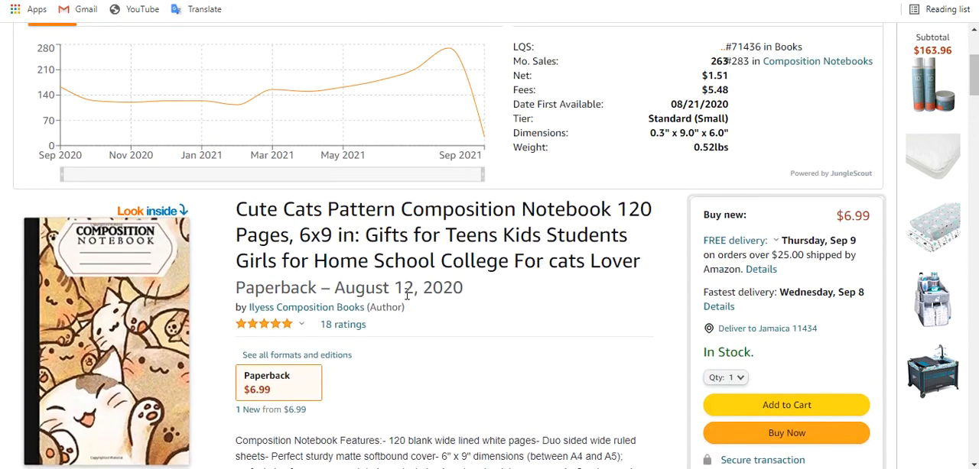
pyautogui.scroll(-20, 407, 296)
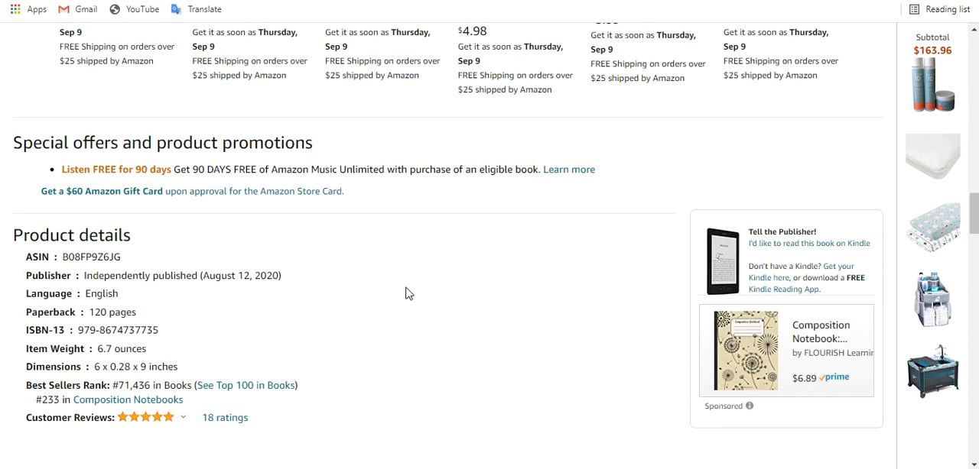
# Switch to the BookBolt KDP Category Finder and search categories for "composition notebook" and the shorter term "notebook".
pyautogui.click(341, 1)
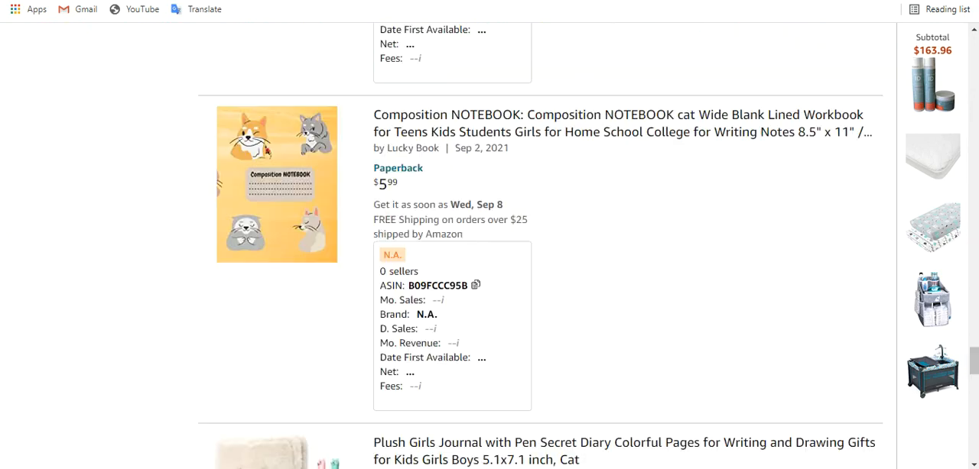
pyautogui.hotkey('ctrl', 'Tab')
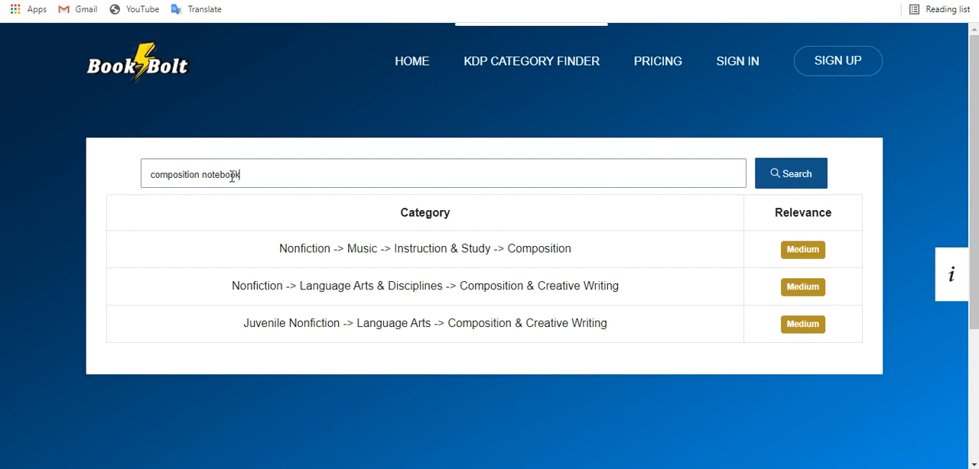
pyautogui.press('Return')
pyautogui.moveTo(203, 171); pyautogui.dragTo(148, 181)
pyautogui.press('BackSpace')
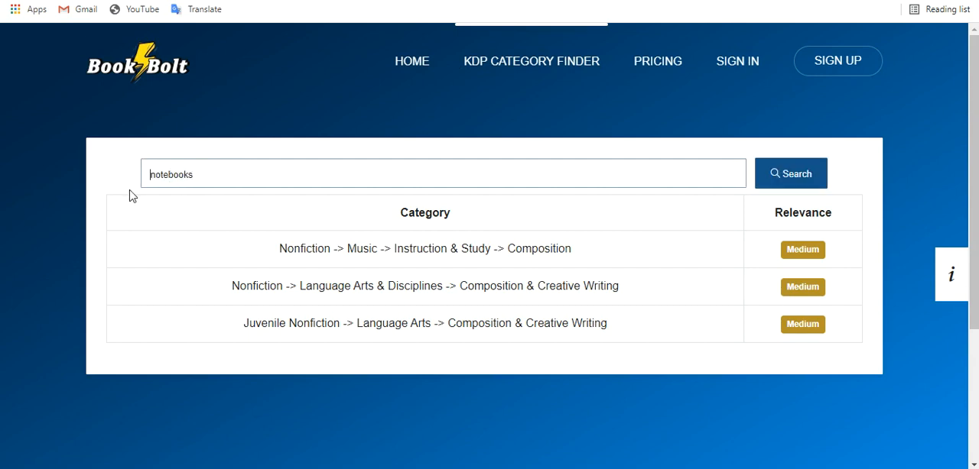
pyautogui.press('Return')
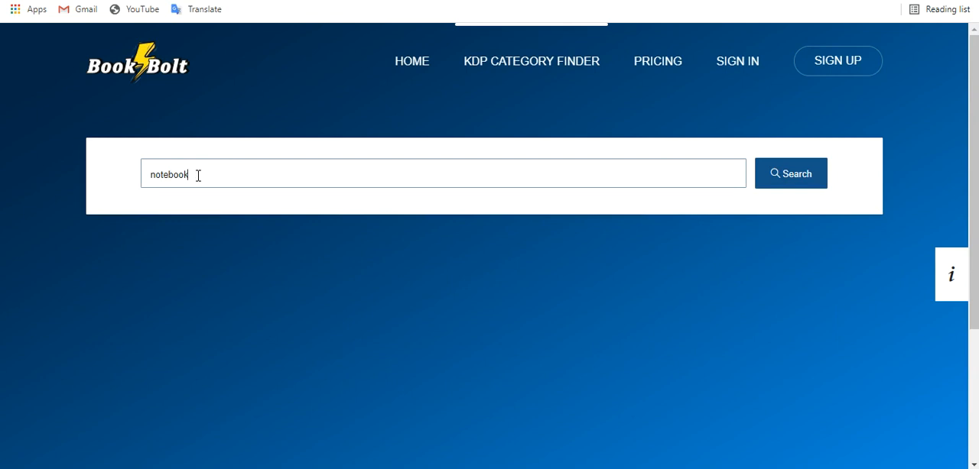
# Search the category finder for "books" and review the suggested category paths and their relevance.
pyautogui.moveTo(198, 175); pyautogui.dragTo(133, 181)
pyautogui.write('boo')
pyautogui.press('Return')
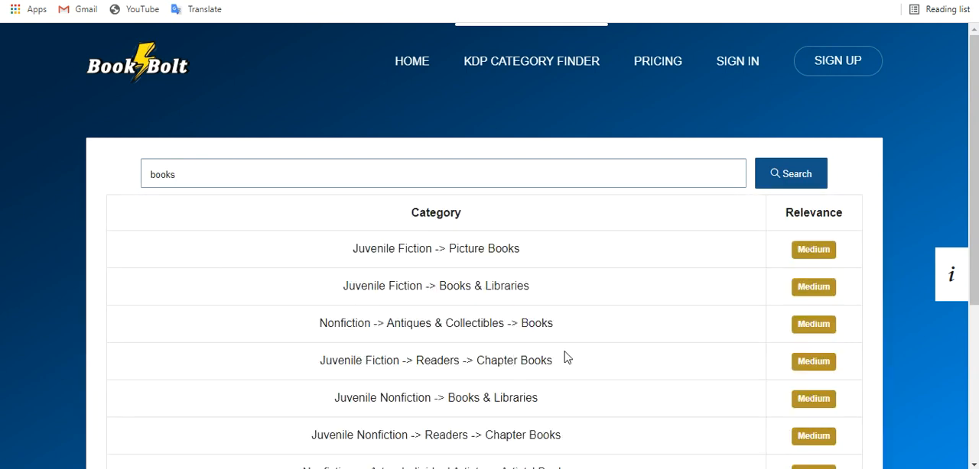
pyautogui.scroll(-1, 581, 279)
pyautogui.scroll(-1, 559, 289)
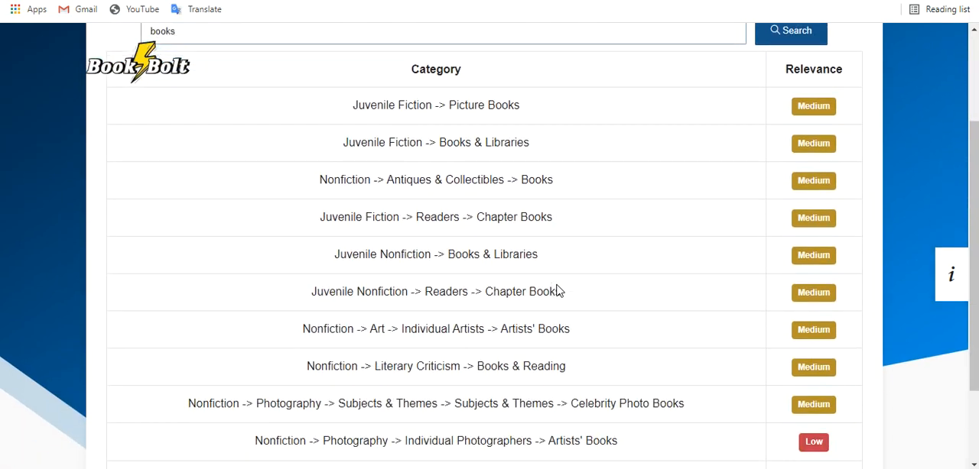
pyautogui.scroll(-1, 577, 302)
pyautogui.scroll(-1, 576, 301)
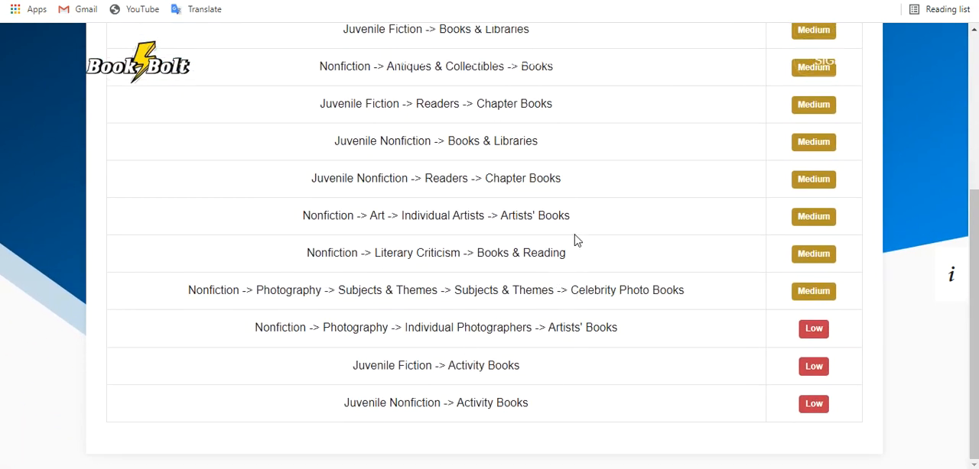
pyautogui.scroll(2, 518, 204)
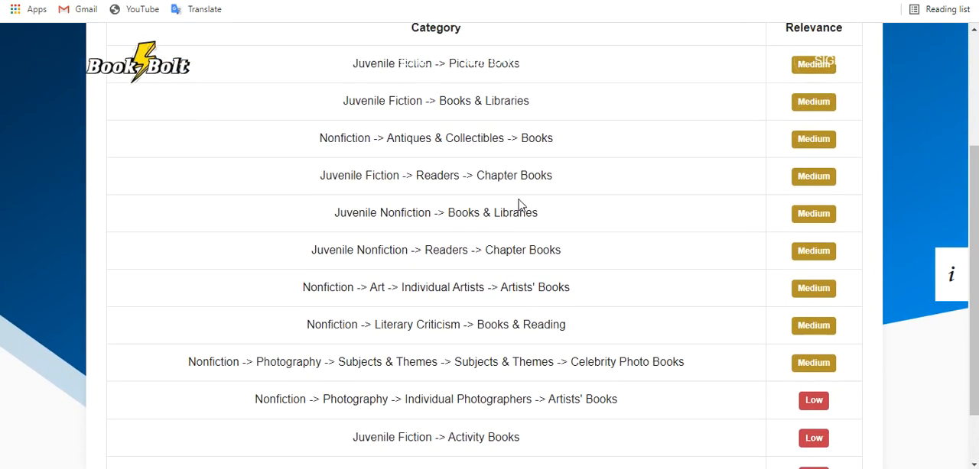
# Return to the Cat Wide Ruled notebook listing and copy its ranked category name "Biology of Cats, Lions & Tigers".
pyautogui.click(463, 1)
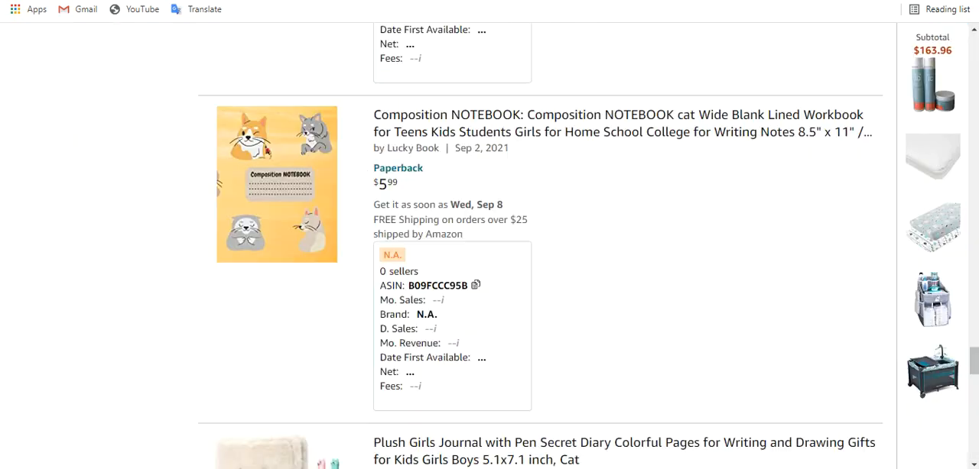
pyautogui.click(463, 1)
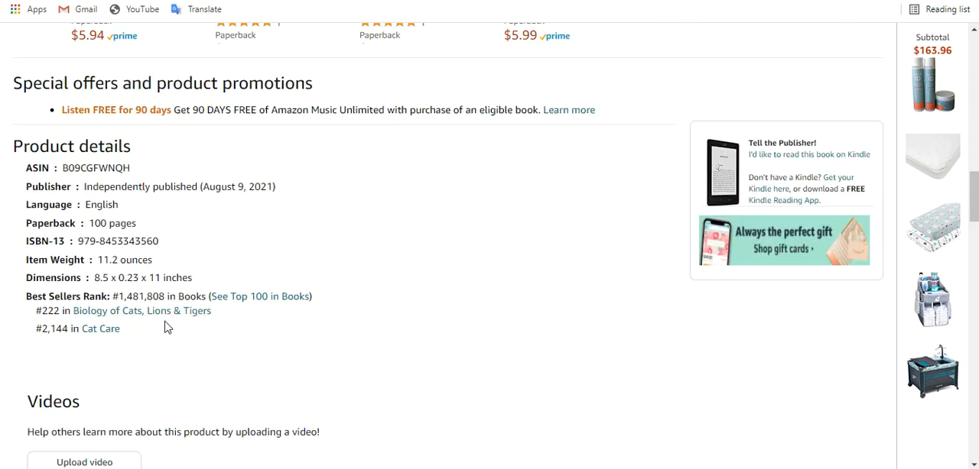
pyautogui.moveTo(225, 321); pyautogui.dragTo(77, 315)
pyautogui.hotkey('ctrl', 'c')
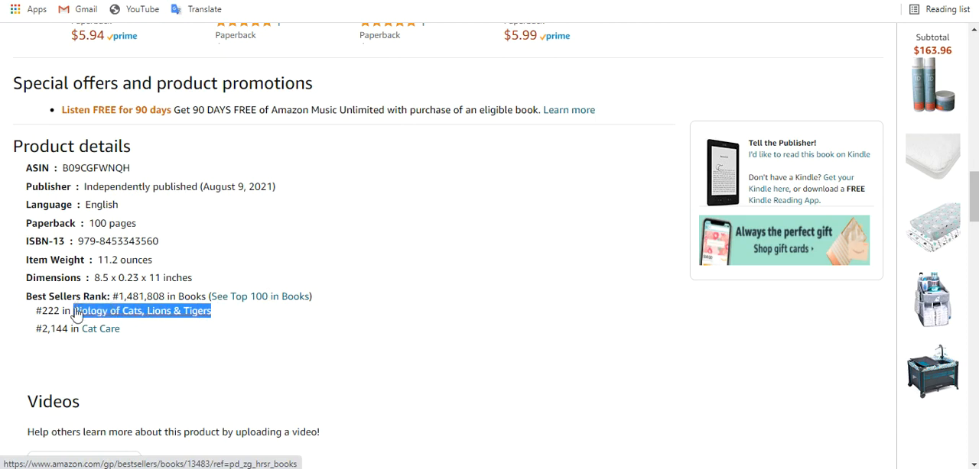
# Search the BookBolt category finder for "Biology of Cats, Lions & Tigers" and review the suggested category paths.
pyautogui.click(367, 2)
pyautogui.scroll(2, 430, 85)
pyautogui.click(372, 173)
pyautogui.hotkey('ctrl', 'a')
pyautogui.hotkey('ctrl', 'v')
pyautogui.press('Return')
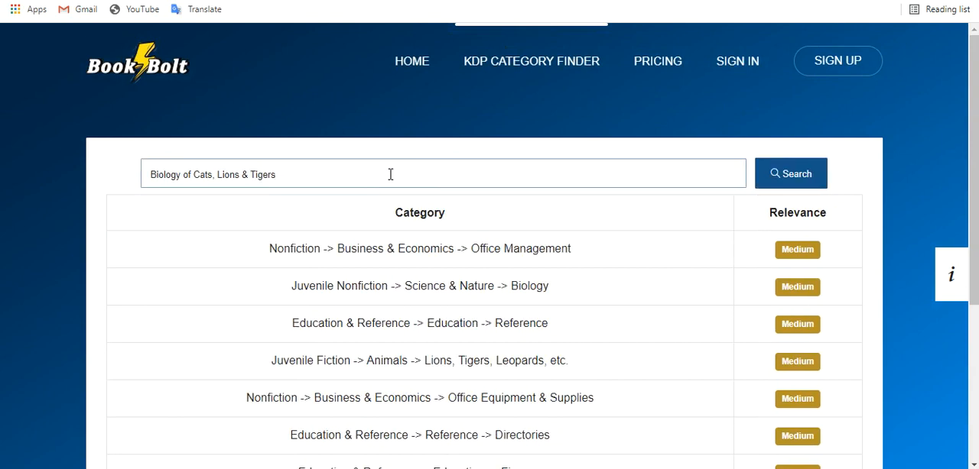
pyautogui.scroll(-3, 432, 177)
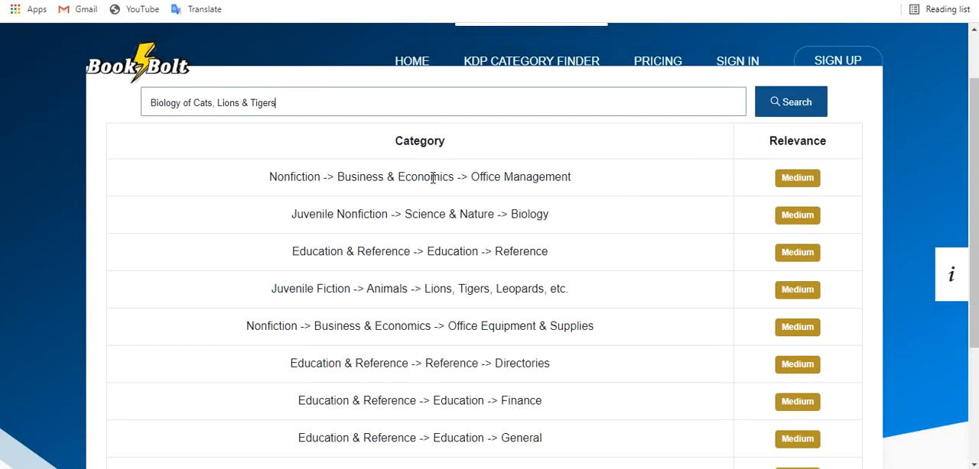
pyautogui.scroll(1, 433, 177)
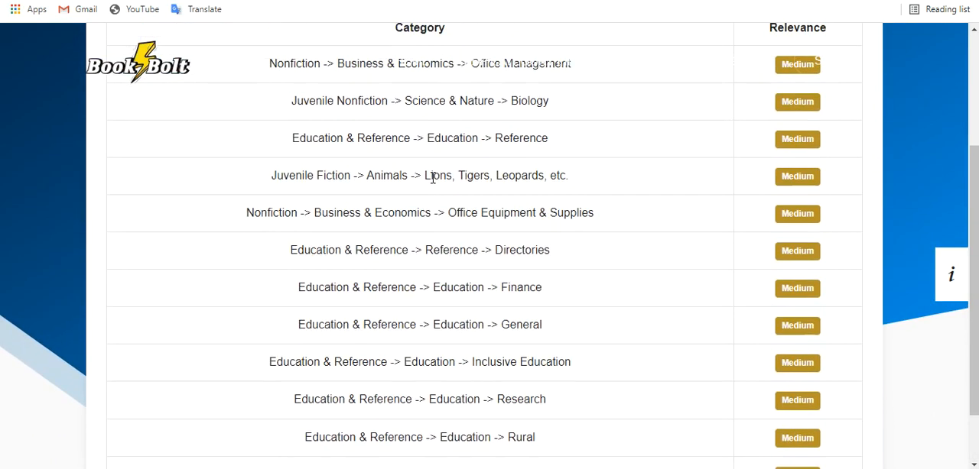
pyautogui.scroll(1, 433, 178)
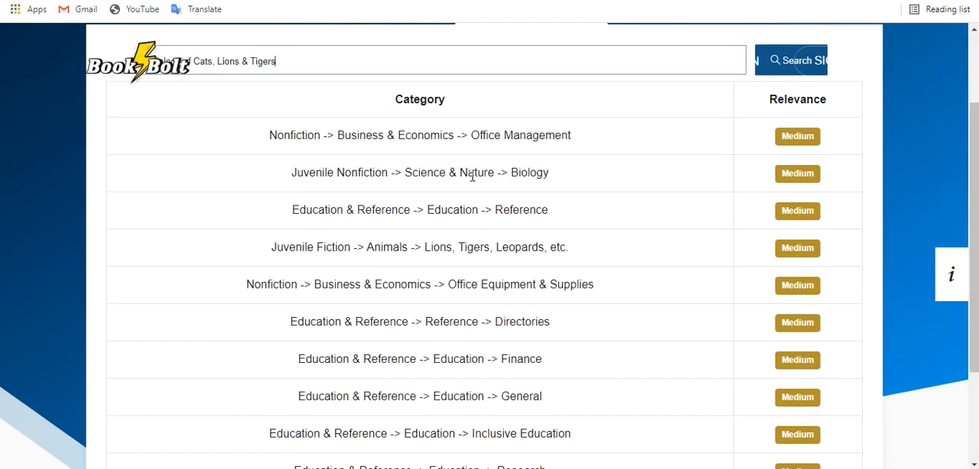
pyautogui.scroll(1, 452, 176)
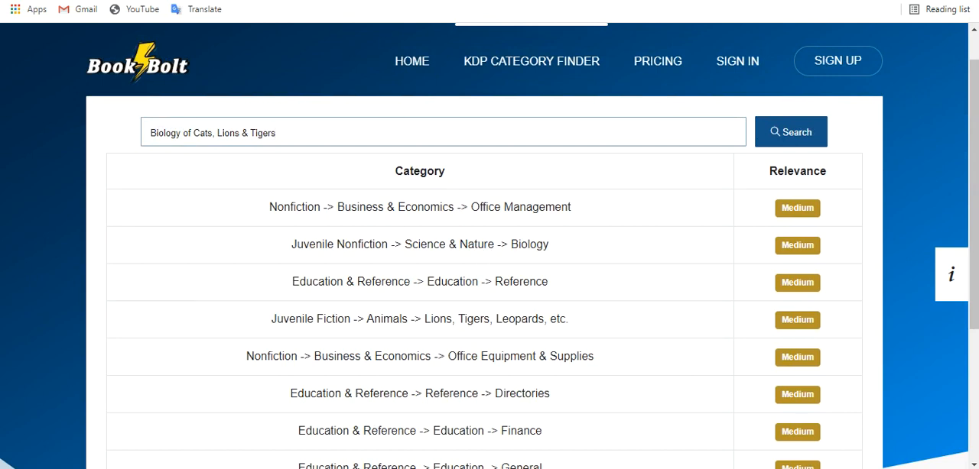
# Switch to the KDP paperback details, open the category chooser, and recheck the category finder's suggested paths.
pyautogui.moveTo(441, 468)
pyautogui.click(515, 443)
pyautogui.click(345, 195)
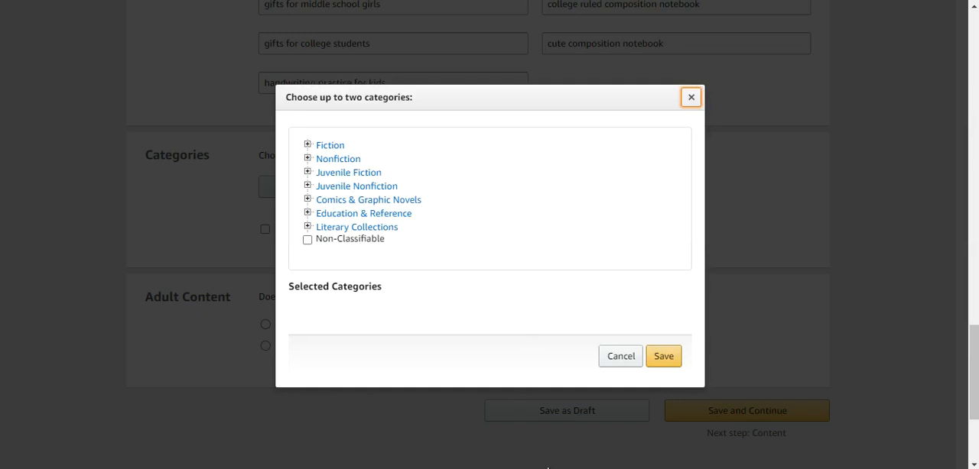
pyautogui.moveTo(544, 466)
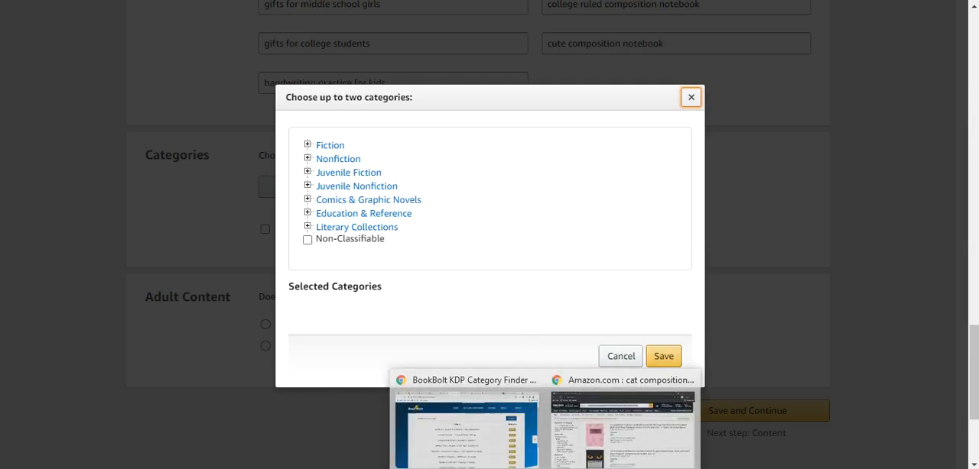
pyautogui.click(477, 447)
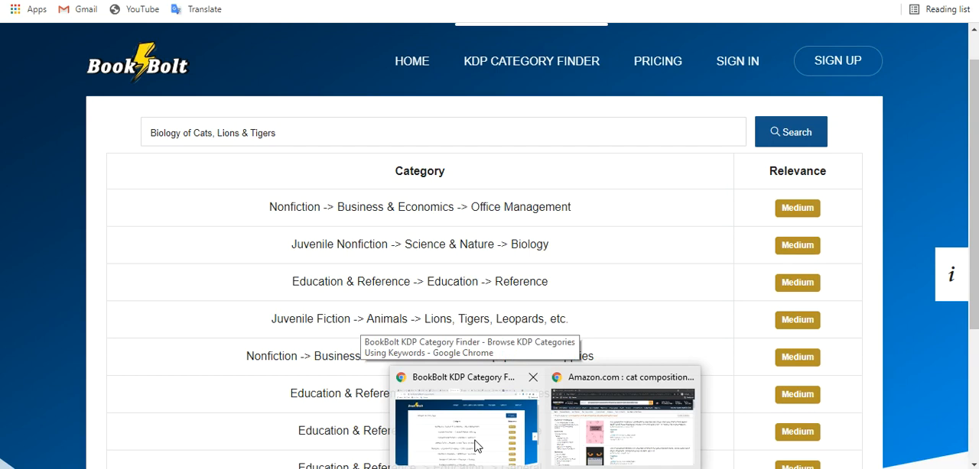
pyautogui.click(621, 428)
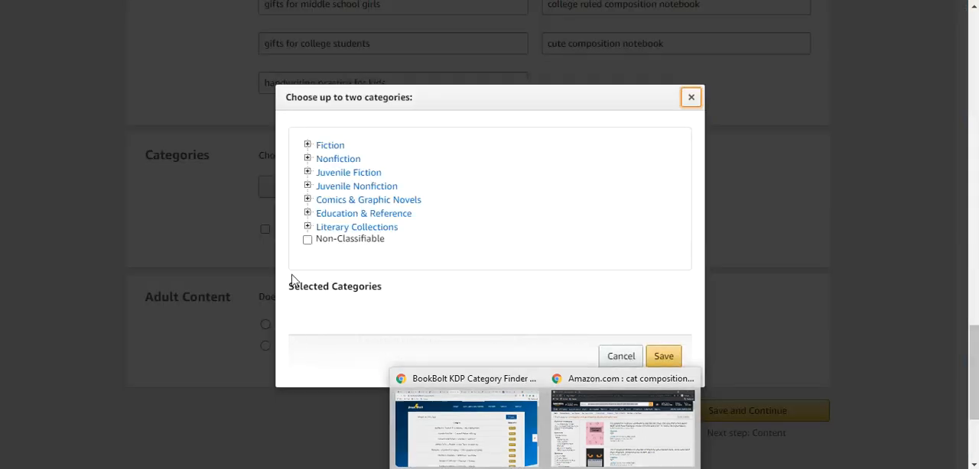
# Select the category Juvenile Nonfiction > Science & Nature > Biology for the paperback.
pyautogui.click(308, 188)
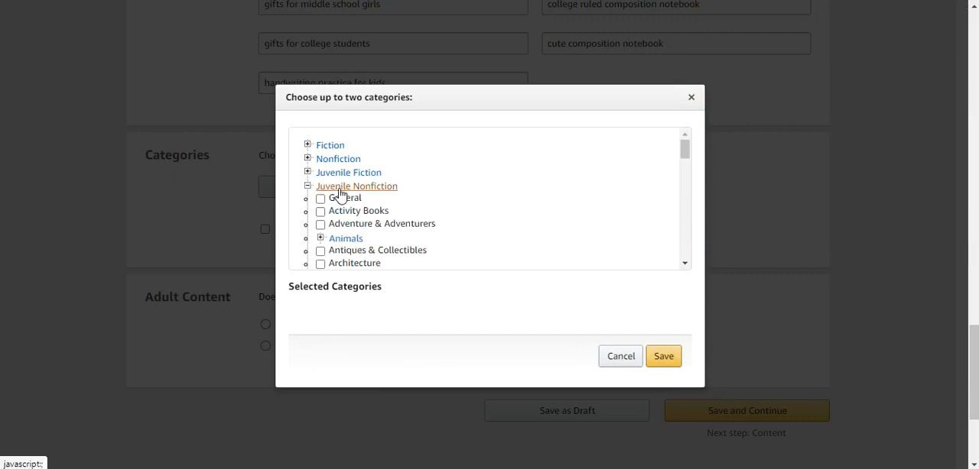
pyautogui.scroll(-5, 406, 210)
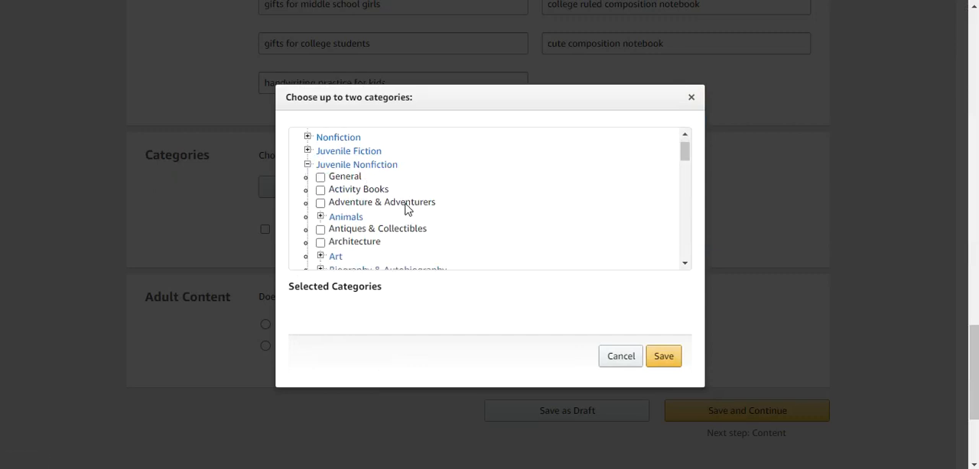
pyautogui.scroll(-10, 406, 210)
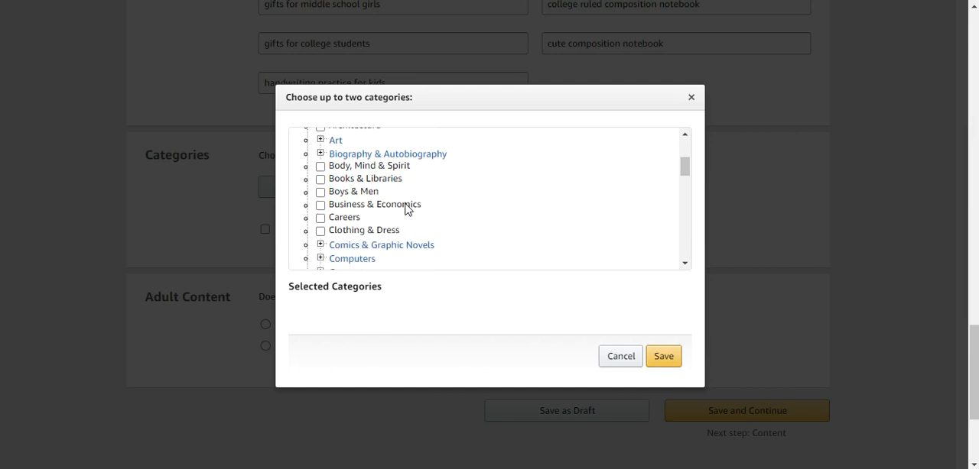
pyautogui.scroll(-10, 406, 210)
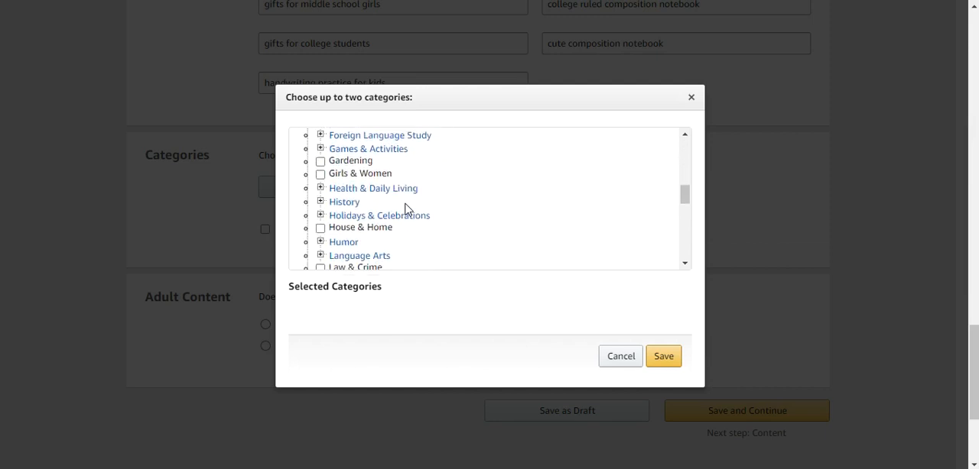
pyautogui.scroll(-10, 406, 210)
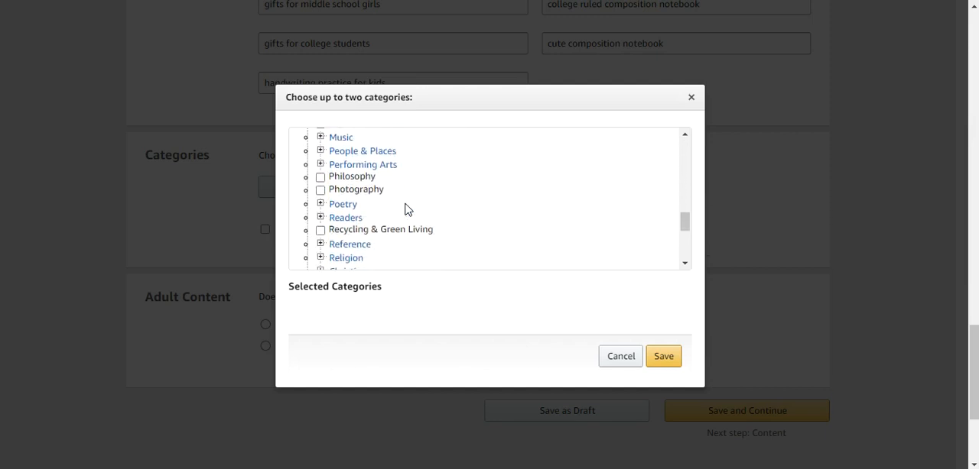
pyautogui.scroll(-1, 406, 209)
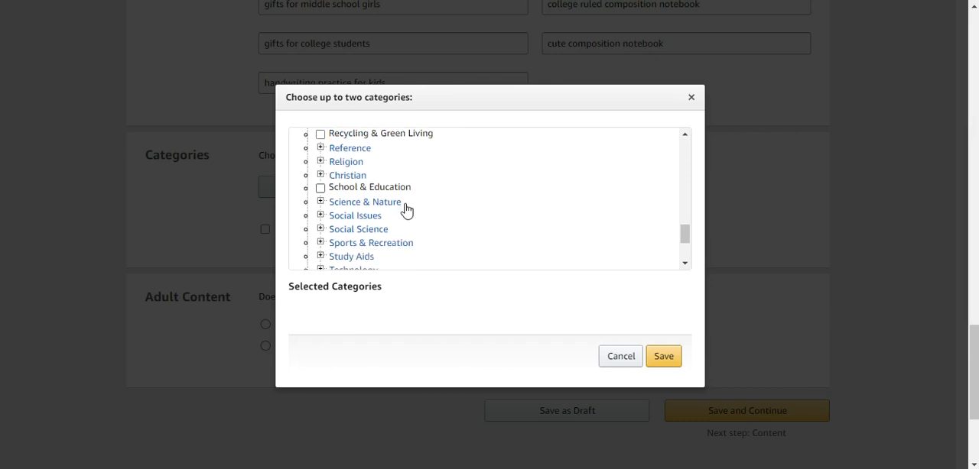
pyautogui.click(321, 202)
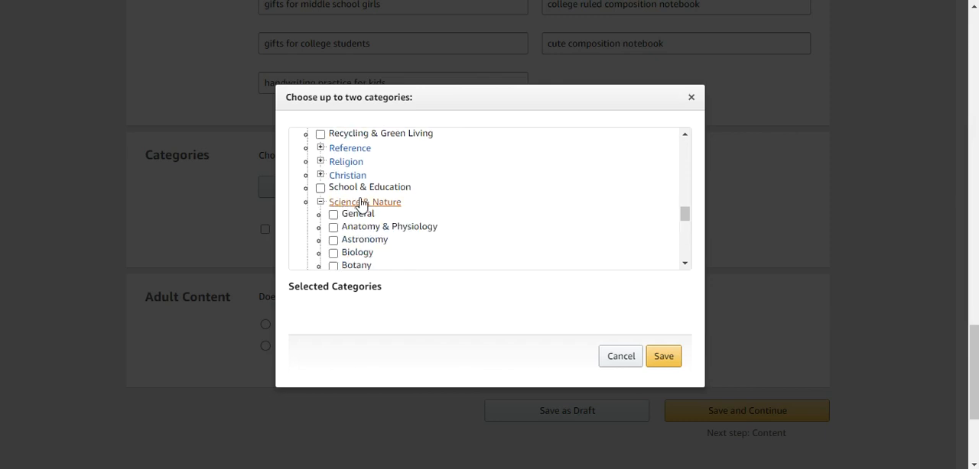
pyautogui.scroll(-2, 360, 204)
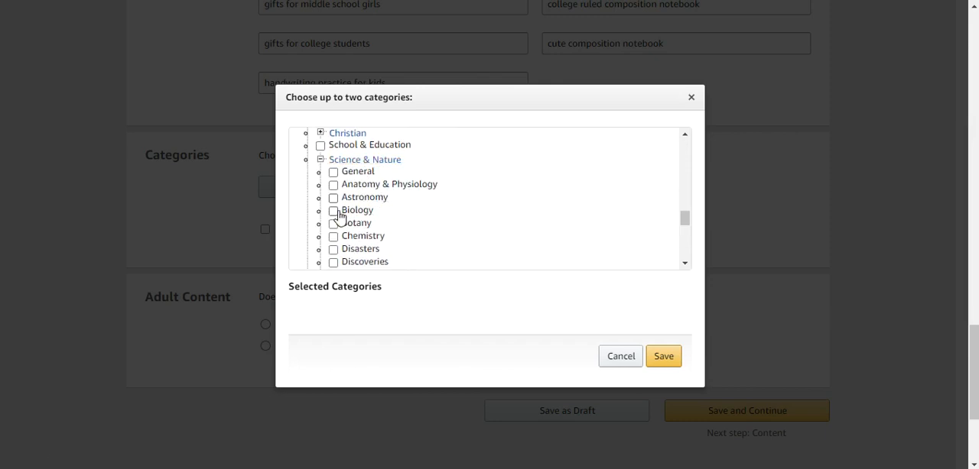
pyautogui.scroll(-3, 339, 214)
pyautogui.scroll(1, 370, 213)
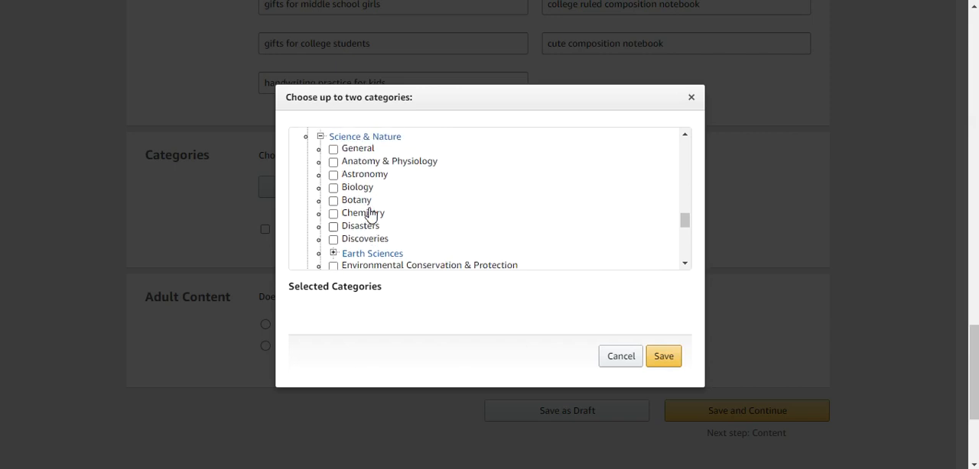
pyautogui.click(333, 191)
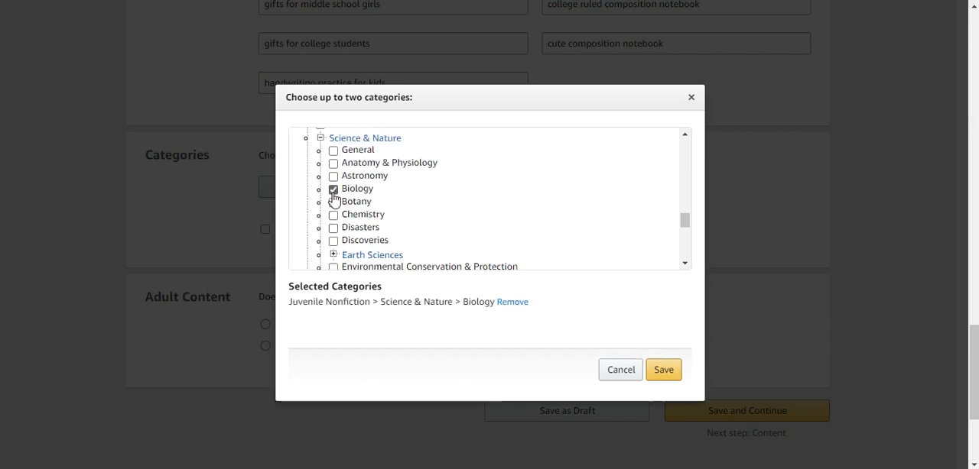
# Look through the Juvenile Nonfiction subcategories, including Science & Nature > Earth Sciences, for a second suitable category.
pyautogui.scroll(-1, 482, 201)
pyautogui.scroll(-4, 480, 202)
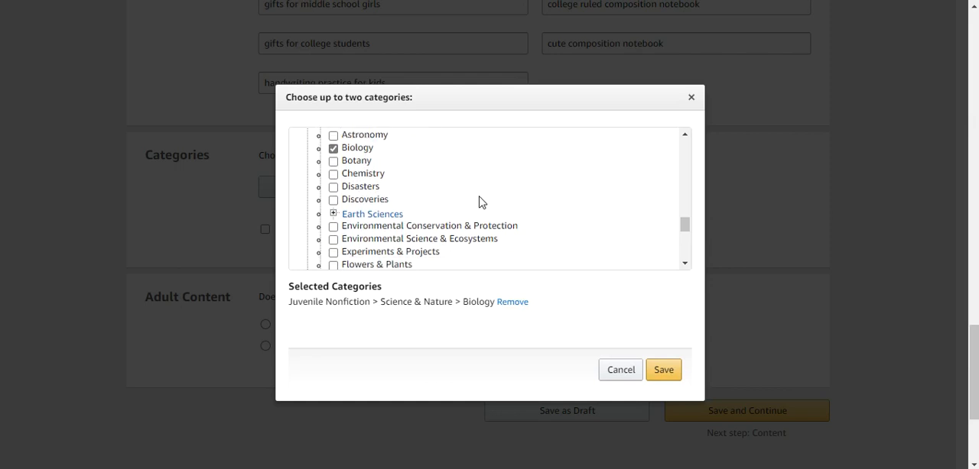
pyautogui.scroll(-2, 480, 202)
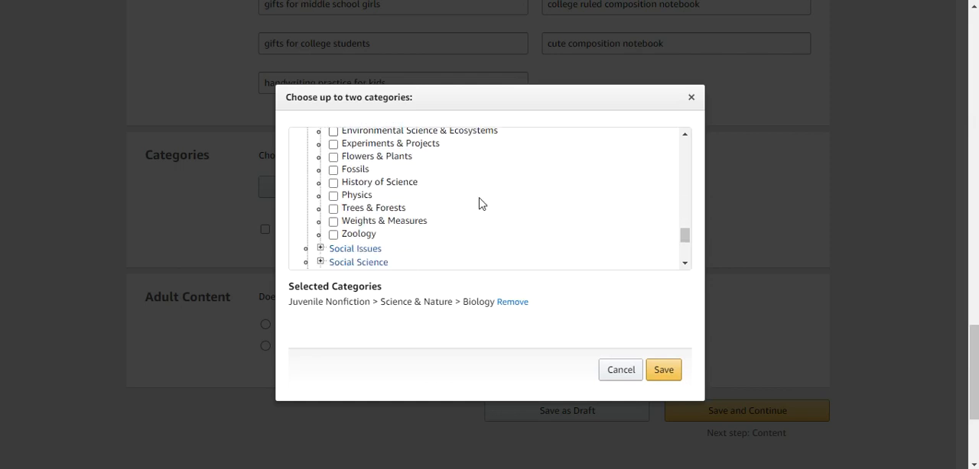
pyautogui.scroll(4, 480, 202)
pyautogui.click(333, 191)
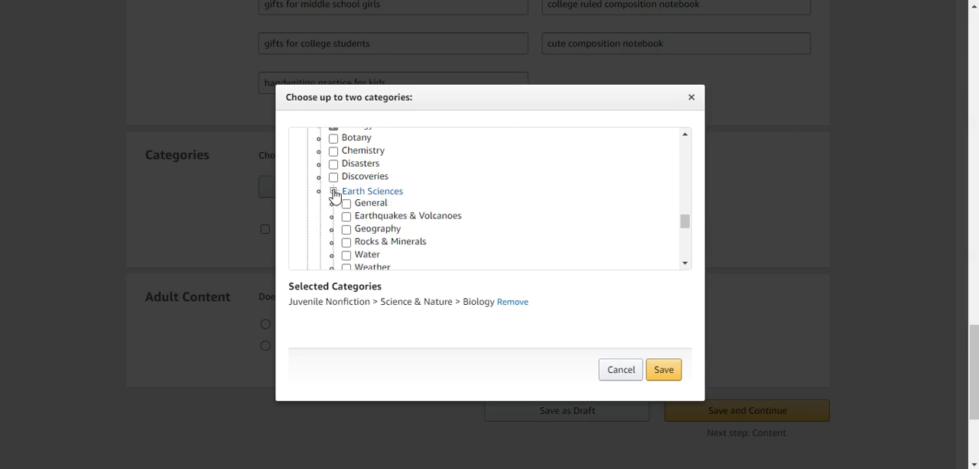
pyautogui.scroll(-3, 415, 207)
pyautogui.scroll(5, 417, 206)
pyautogui.scroll(4, 419, 206)
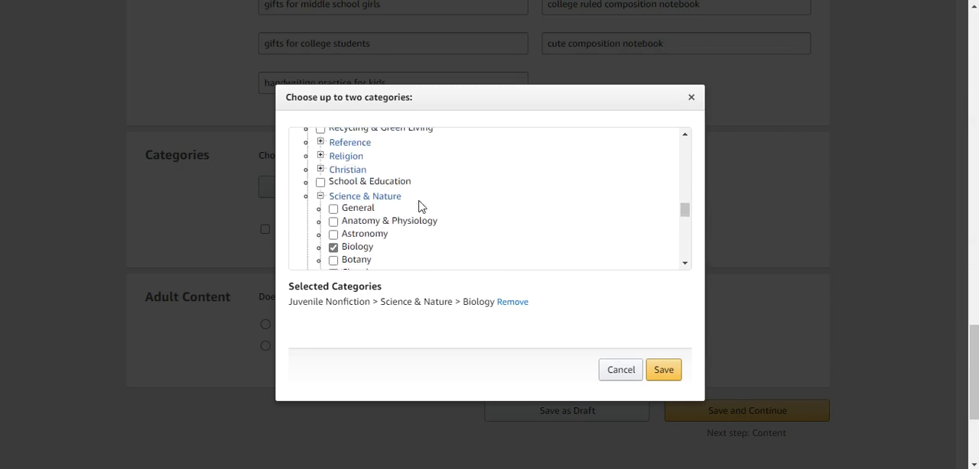
pyautogui.scroll(5, 419, 207)
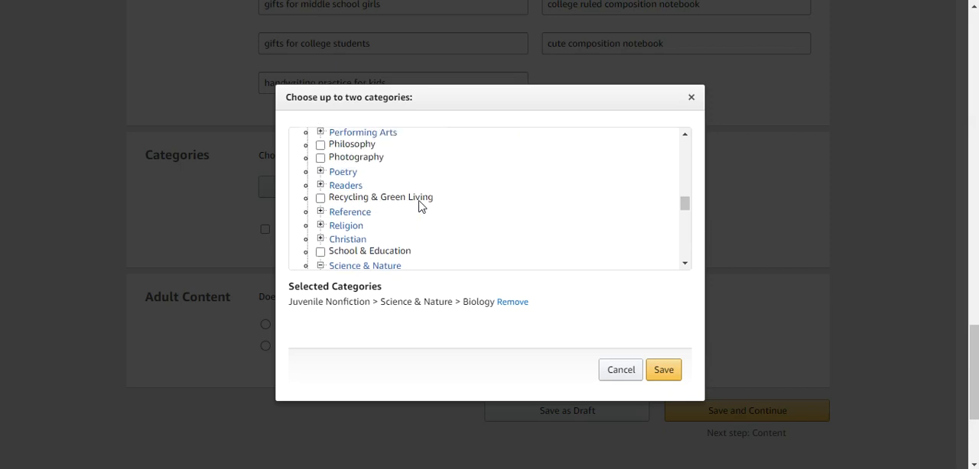
pyautogui.scroll(7, 419, 206)
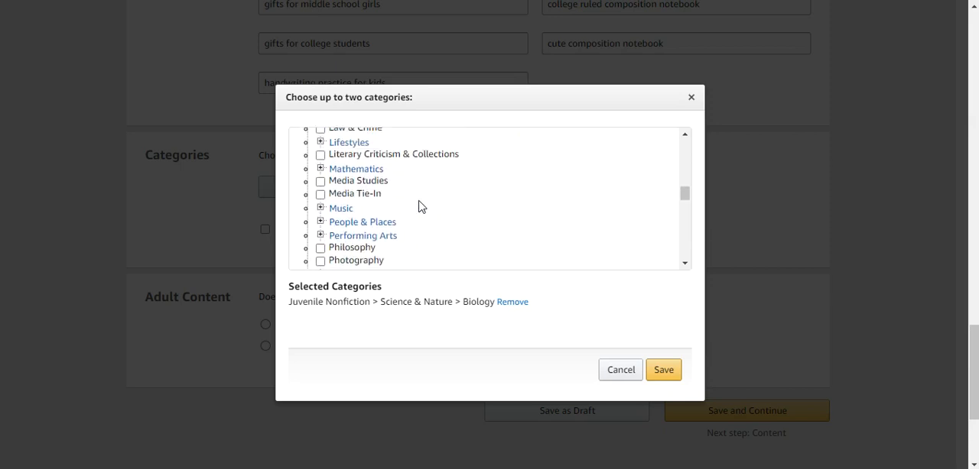
pyautogui.scroll(4, 419, 206)
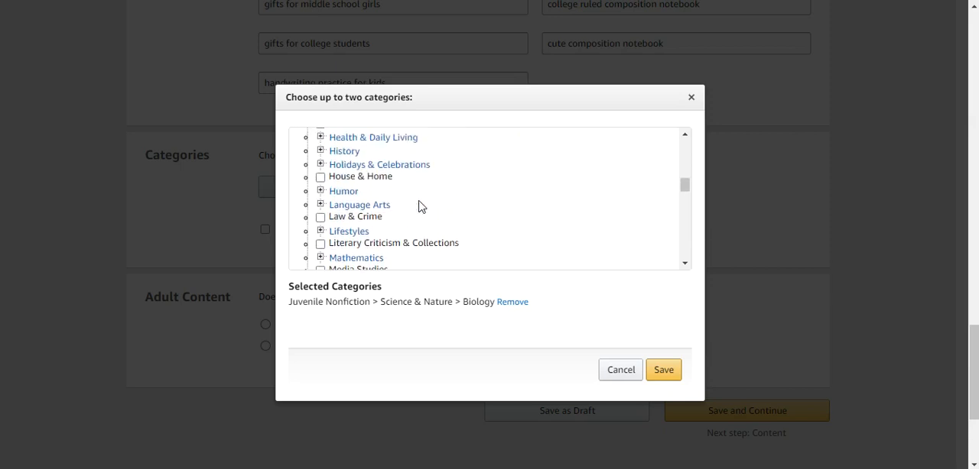
pyautogui.scroll(7, 419, 207)
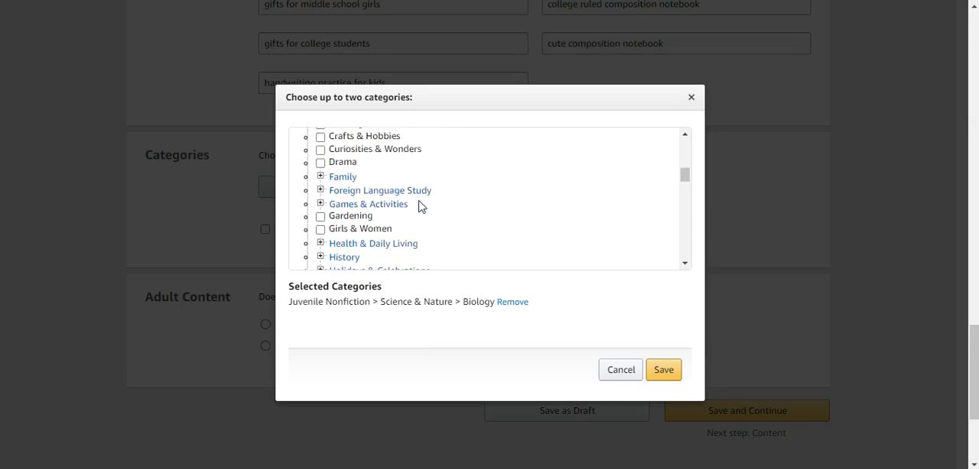
pyautogui.scroll(7, 419, 207)
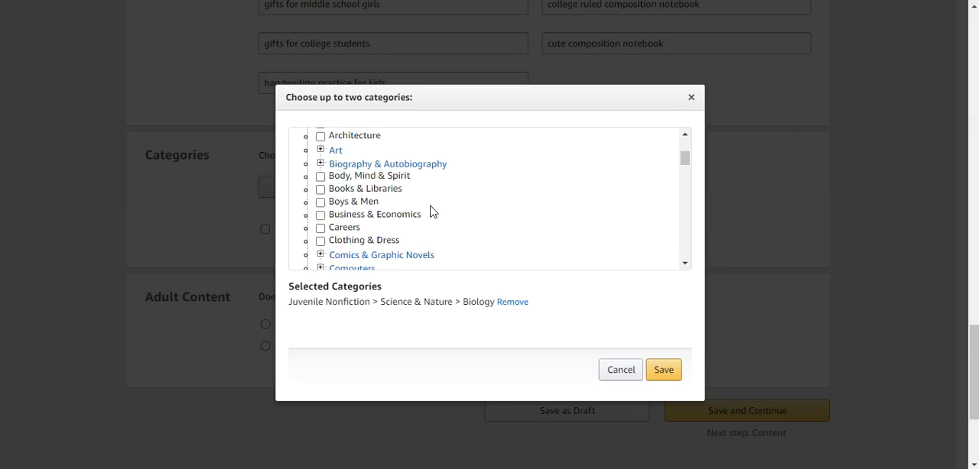
pyautogui.scroll(-14, 451, 260)
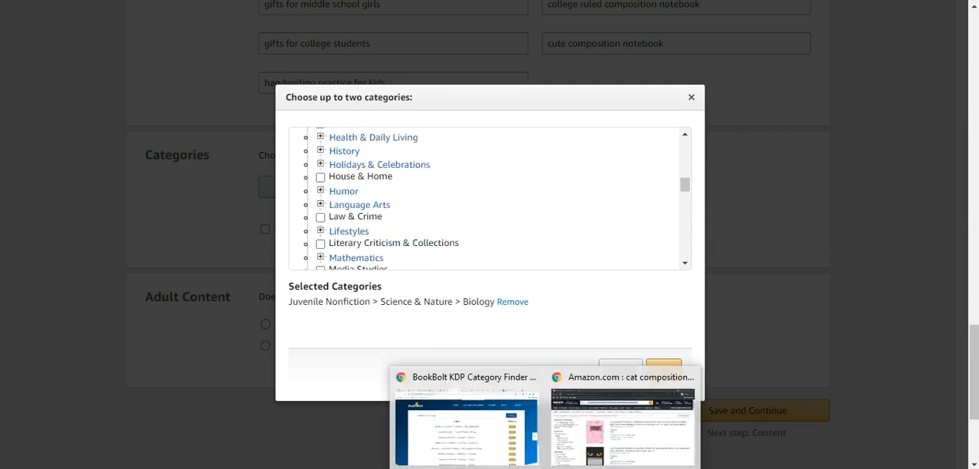
# Switch to the BookBolt category finder, shorten the search to "Biology of Cats", and review the suggested category paths.
pyautogui.click(498, 434)
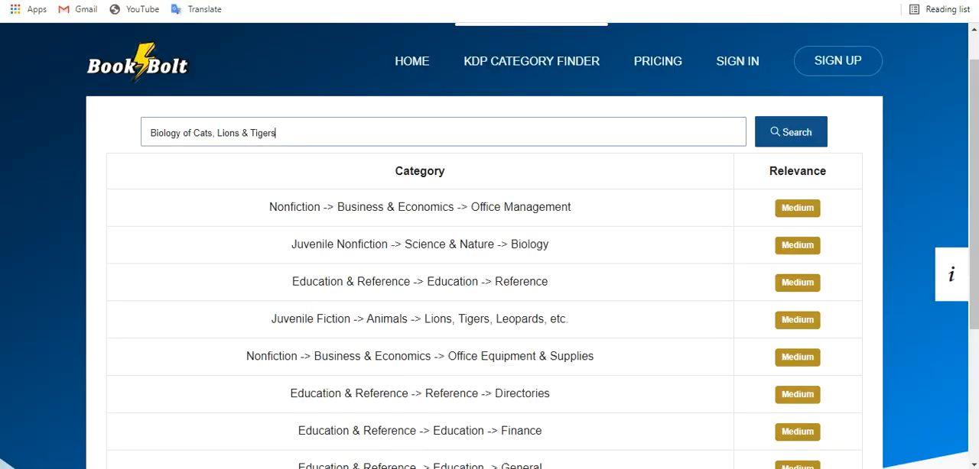
pyautogui.hotkey('alt', 'Tab')
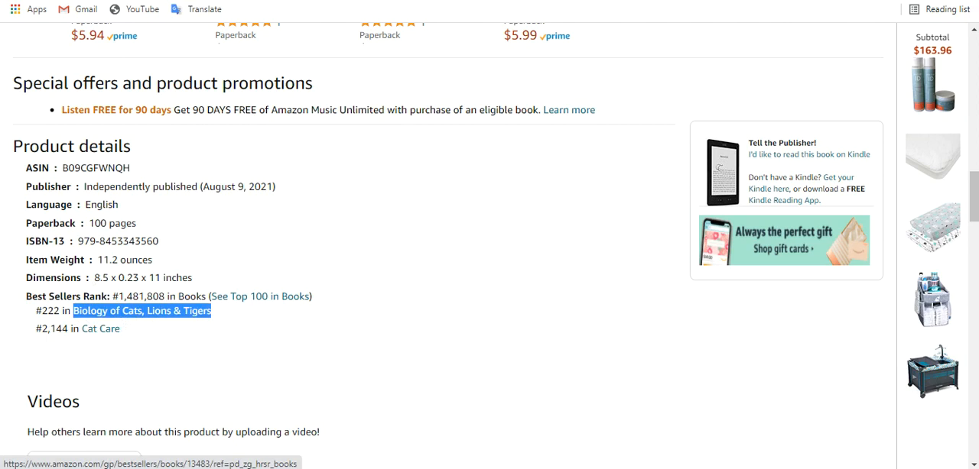
pyautogui.hotkey('alt', 'Tab')
pyautogui.moveTo(287, 135); pyautogui.dragTo(214, 137)
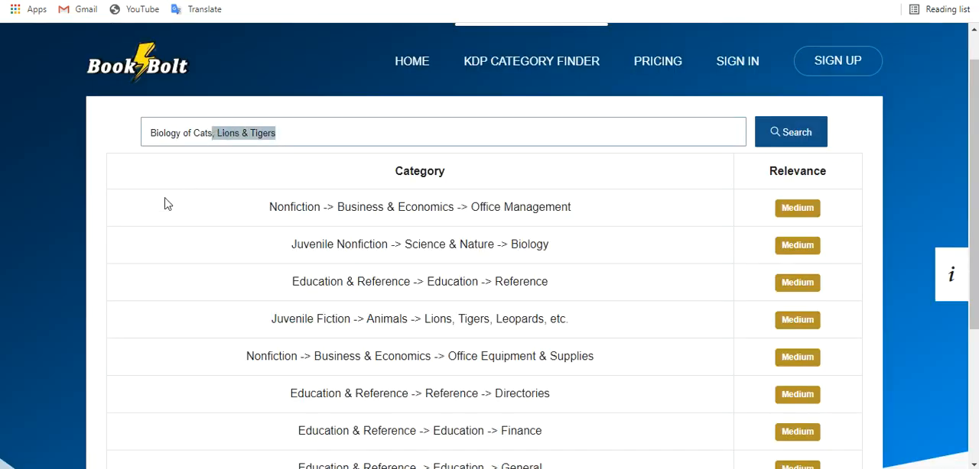
pyautogui.press('BackSpace')
pyautogui.press('Return')
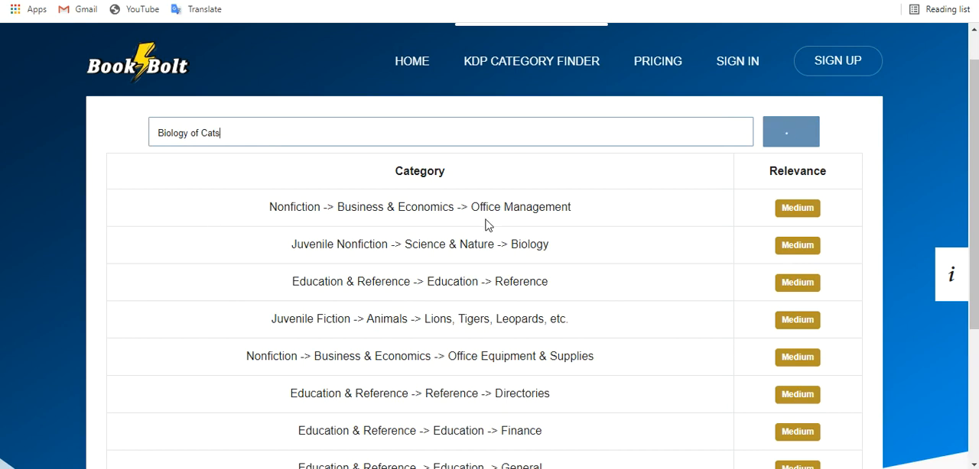
pyautogui.scroll(-3, 634, 239)
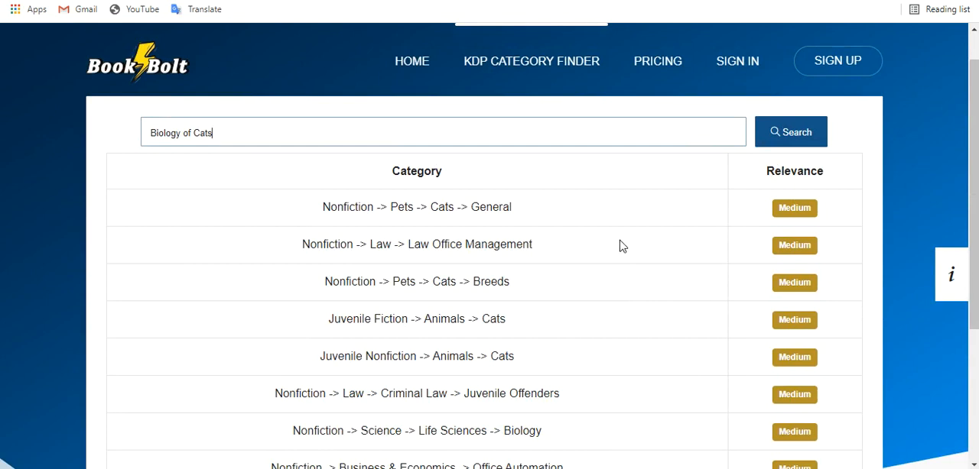
pyautogui.scroll(-1, 621, 247)
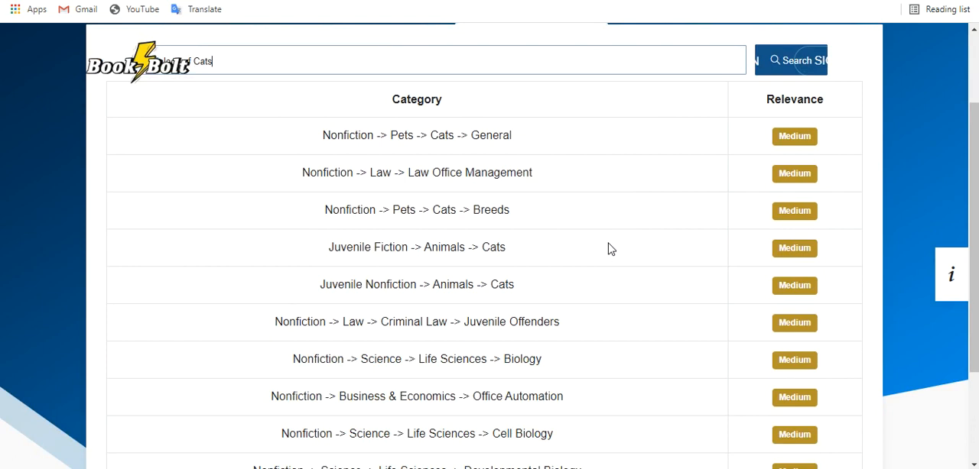
pyautogui.scroll(-1, 610, 249)
pyautogui.scroll(-1, 610, 249)
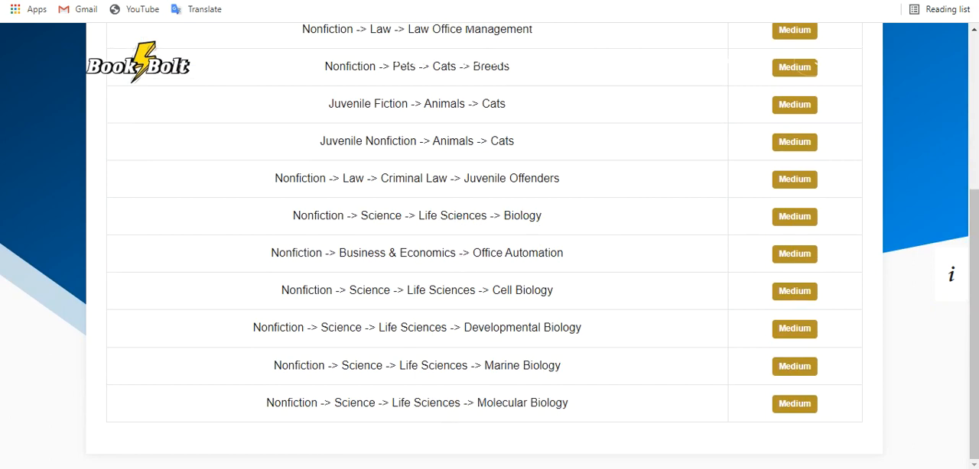
# Return to the KDP category chooser and remove the selected category Juvenile Nonfiction > Science & Nature > Biology.
pyautogui.click(493, 451)
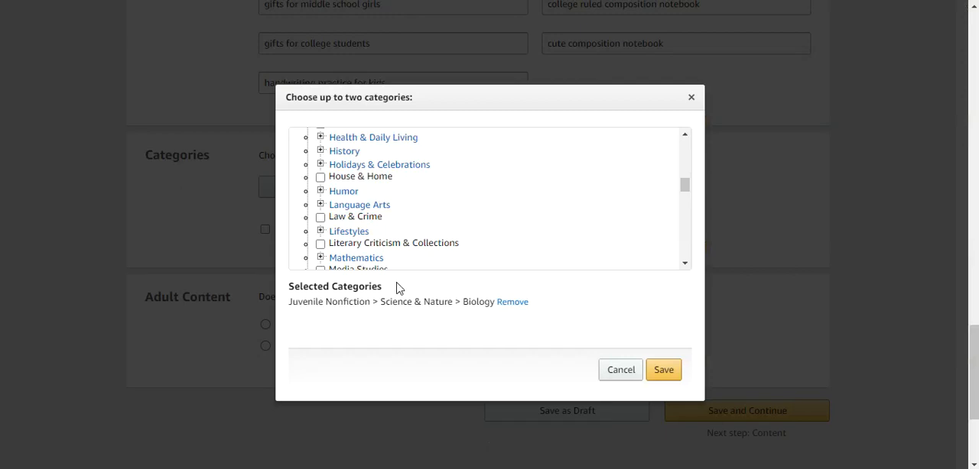
pyautogui.scroll(2, 346, 208)
pyautogui.click(510, 302)
pyautogui.scroll(2, 403, 218)
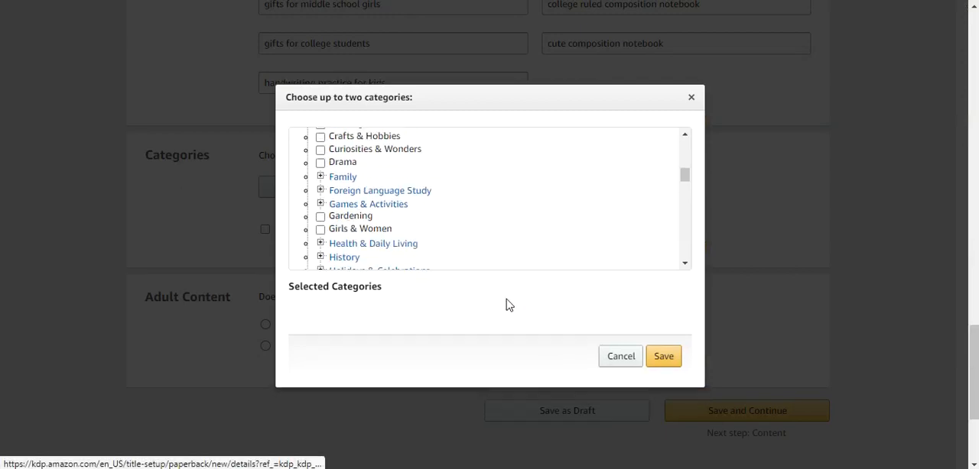
# Collapse Juvenile Nonfiction and expand Nonfiction in the category tree, rechecking BookBolt's suggested paths.
pyautogui.scroll(5, 403, 217)
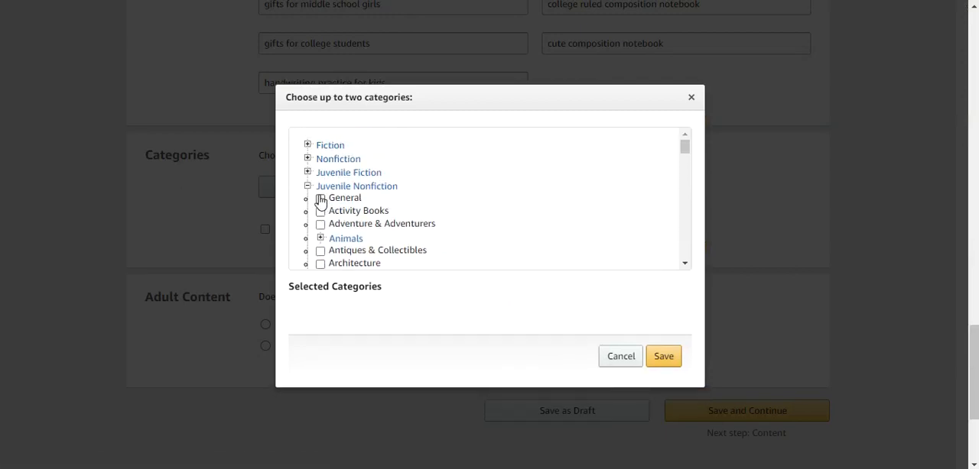
pyautogui.click(307, 187)
pyautogui.click(308, 159)
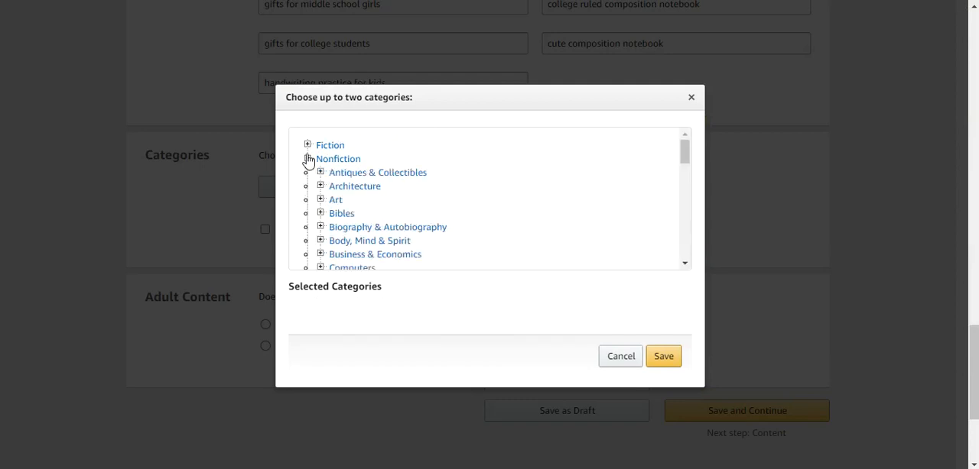
pyautogui.scroll(-1, 381, 240)
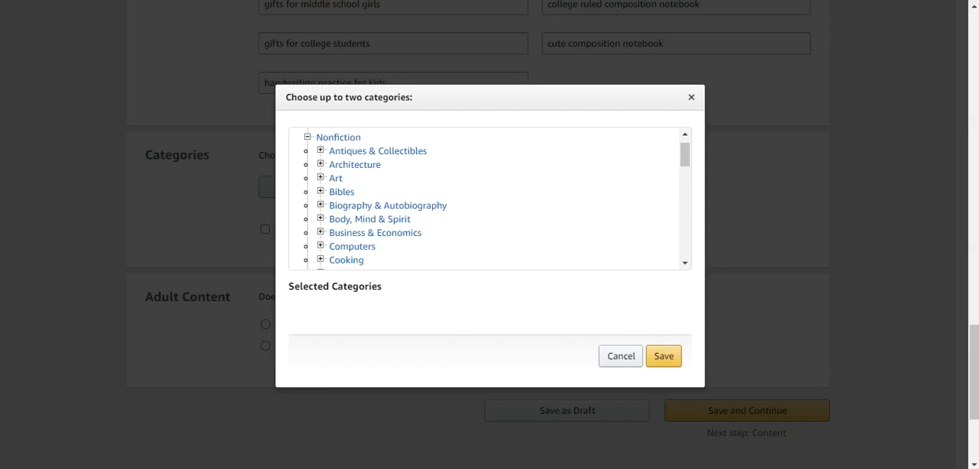
pyautogui.moveTo(496, 460)
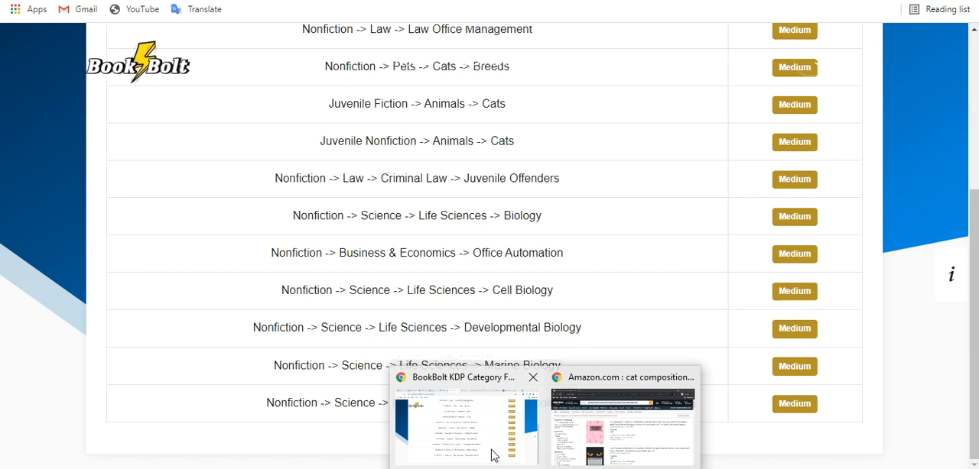
pyautogui.moveTo(451, 468)
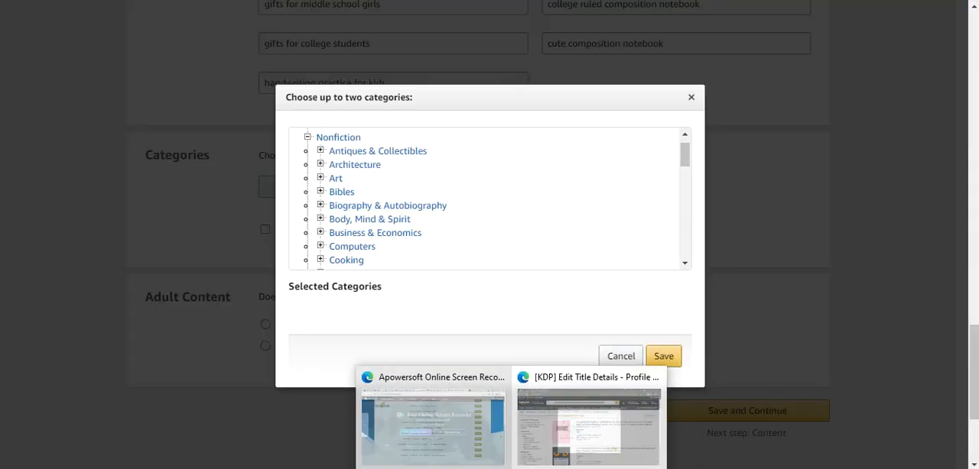
pyautogui.click(473, 451)
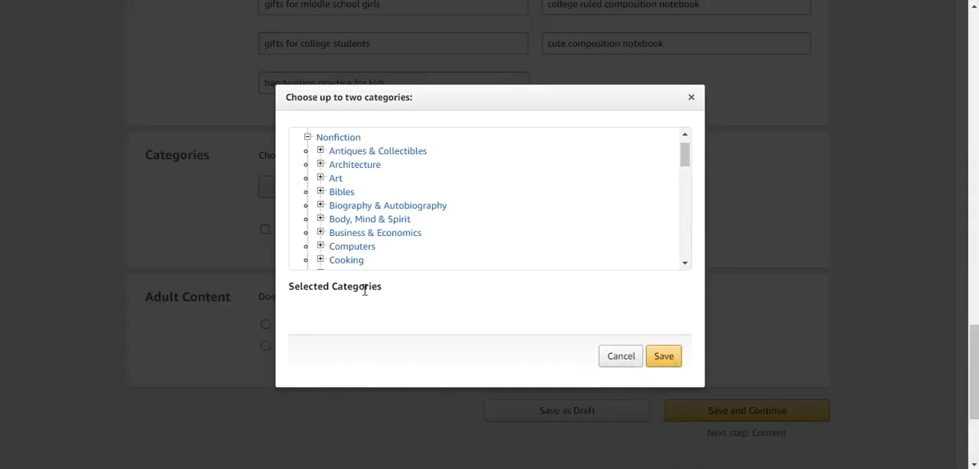
# Expand the Science category under Nonfiction and its Life Sciences subcategory.
pyautogui.scroll(-2, 360, 262)
pyautogui.scroll(-5, 363, 244)
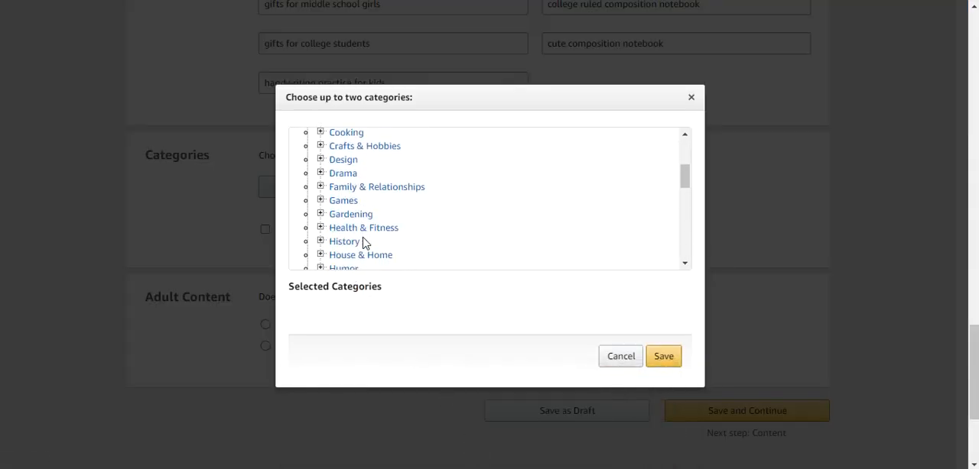
pyautogui.scroll(-5, 362, 242)
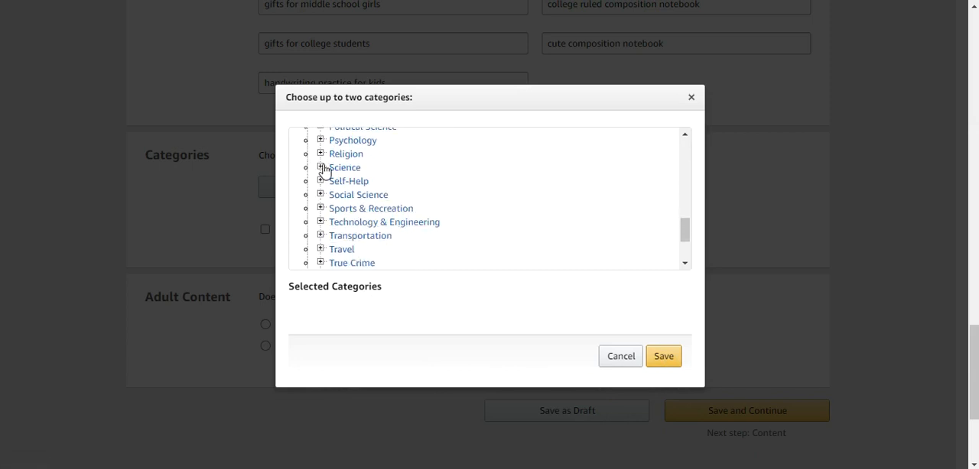
pyautogui.click(320, 168)
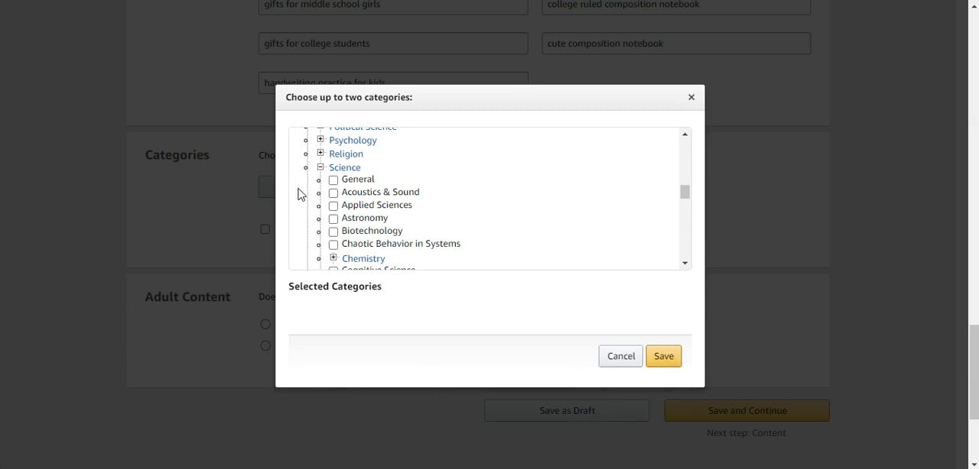
pyautogui.scroll(-4, 400, 188)
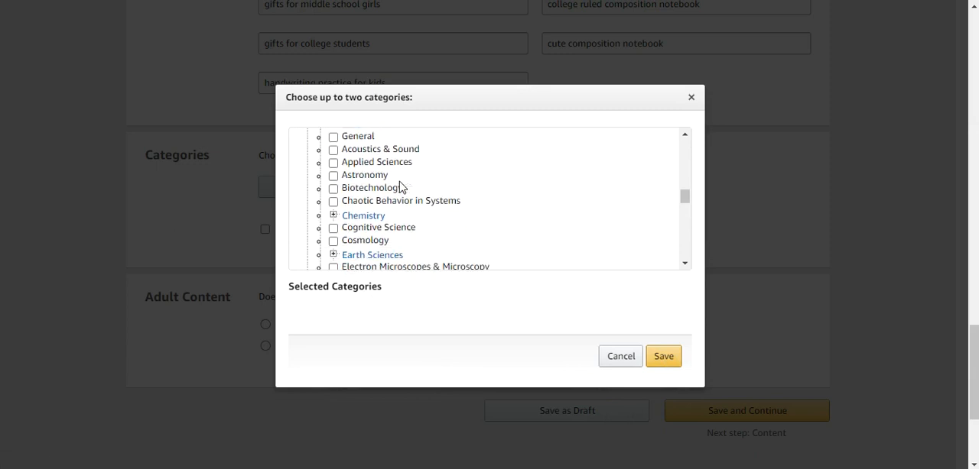
pyautogui.scroll(-6, 400, 188)
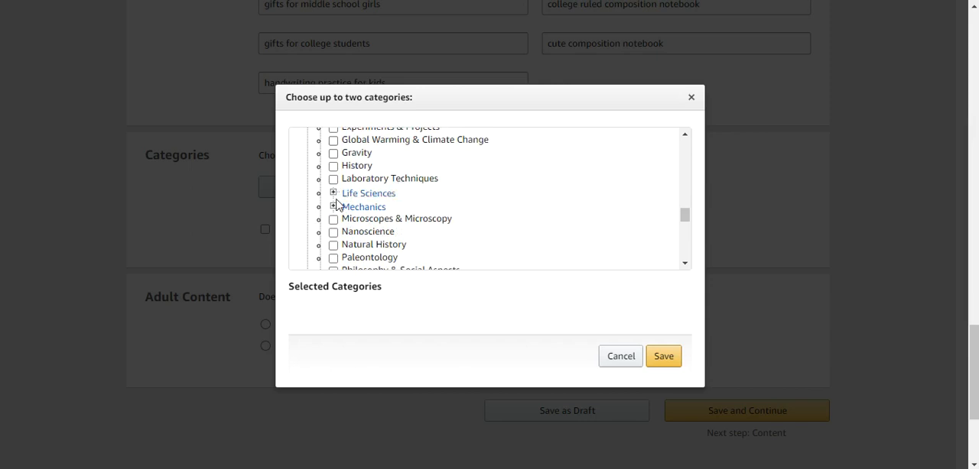
pyautogui.click(333, 194)
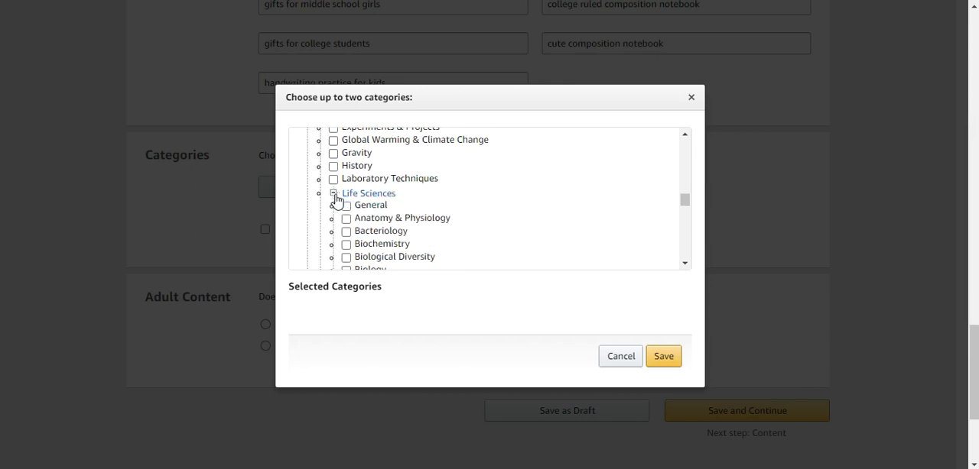
# Look through the subcategories of Nonfiction > Science > Life Sciences for one that matches Biology of Cats.
pyautogui.scroll(-3, 419, 198)
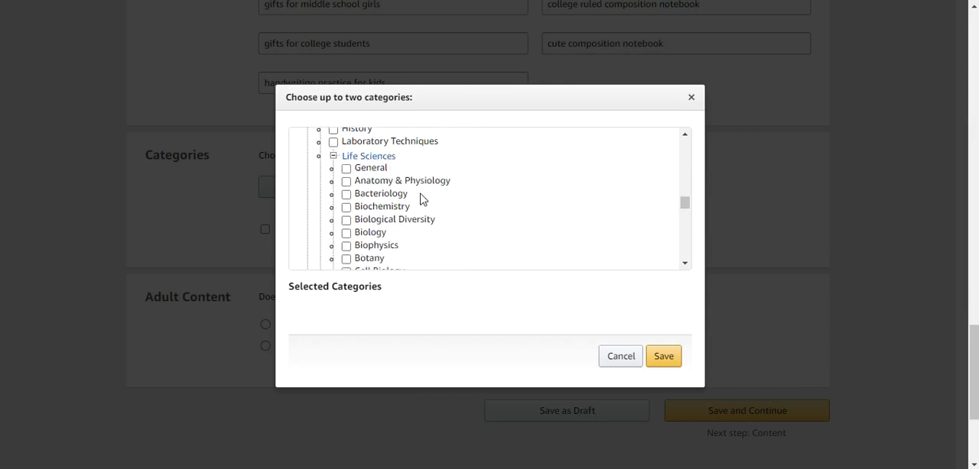
pyautogui.scroll(-4, 420, 198)
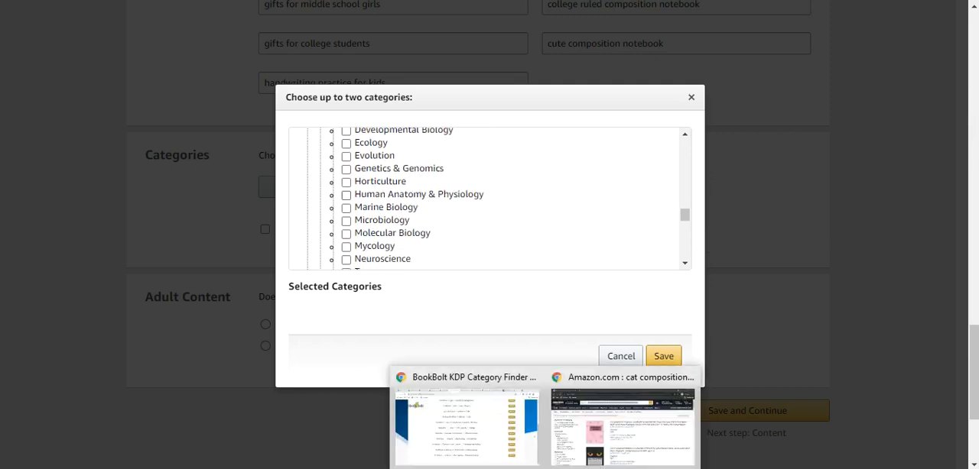
pyautogui.moveTo(499, 452)
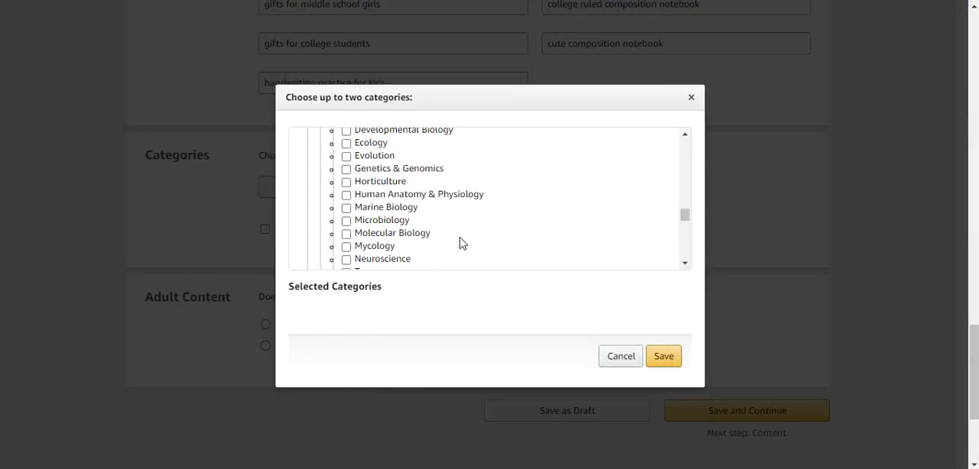
pyautogui.scroll(3, 462, 243)
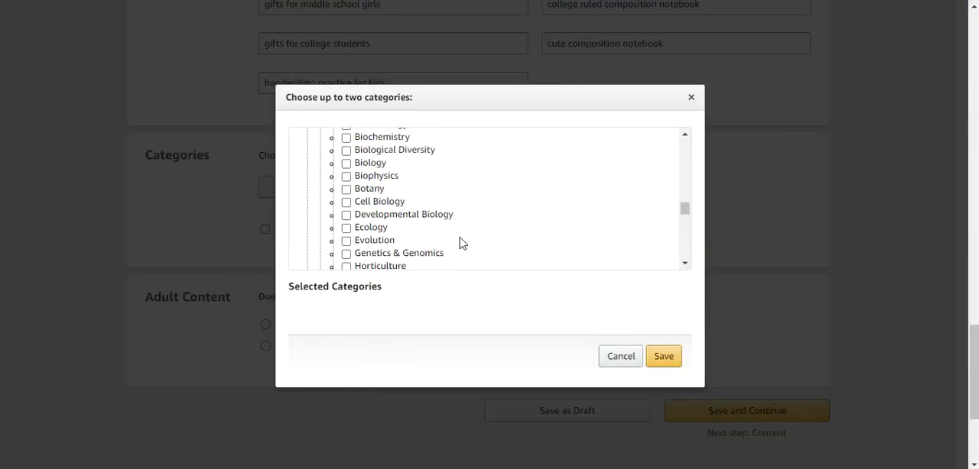
pyautogui.scroll(1, 462, 243)
pyautogui.scroll(1, 462, 244)
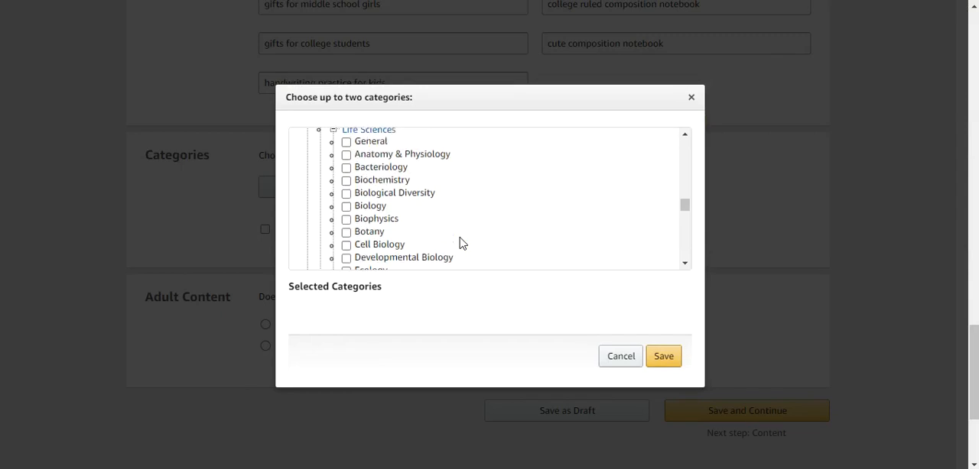
pyautogui.scroll(-3, 462, 244)
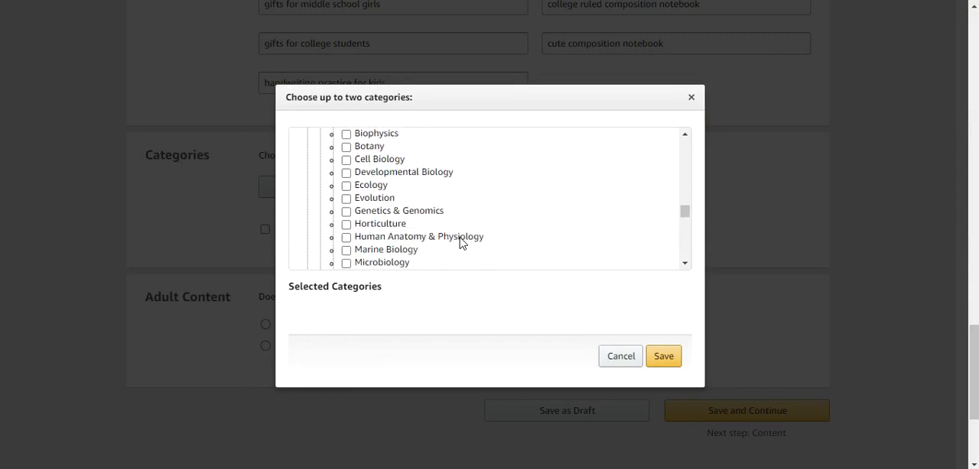
pyautogui.scroll(1, 460, 243)
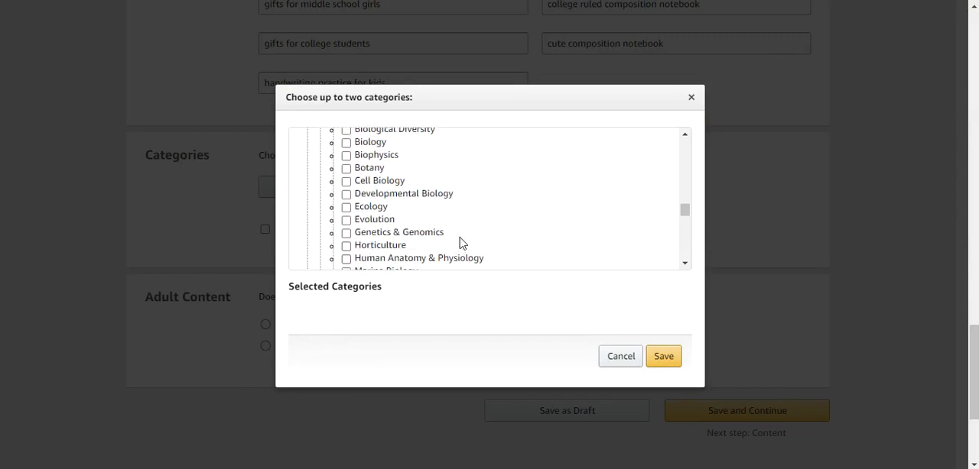
pyautogui.scroll(-3, 459, 243)
pyautogui.scroll(-2, 460, 243)
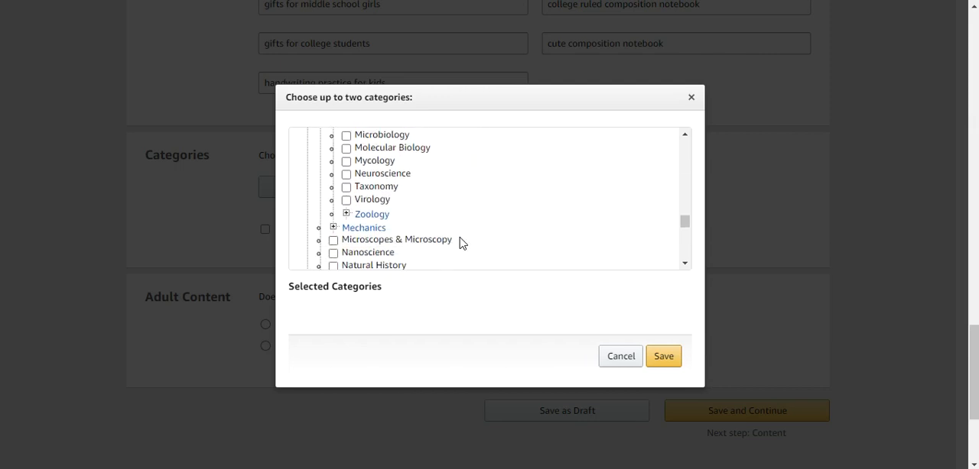
# Expand Zoology under Life Sciences and review its subcategories.
pyautogui.click(346, 214)
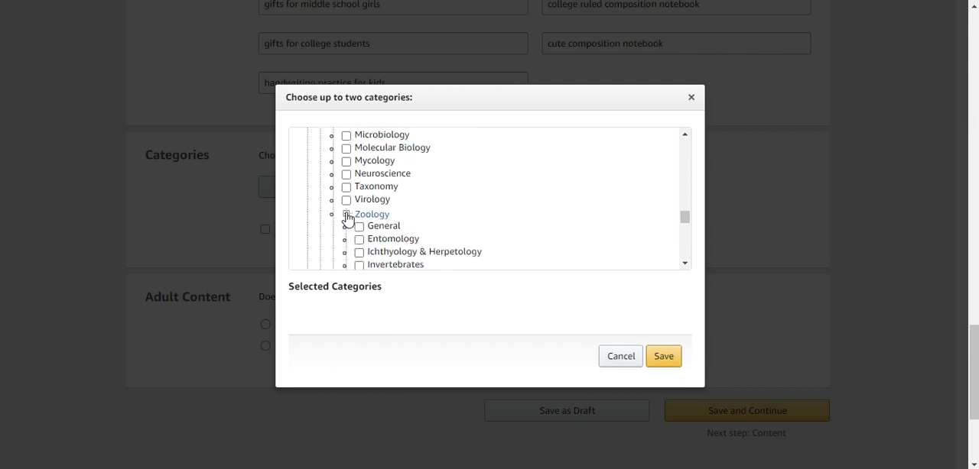
pyautogui.scroll(-3, 448, 219)
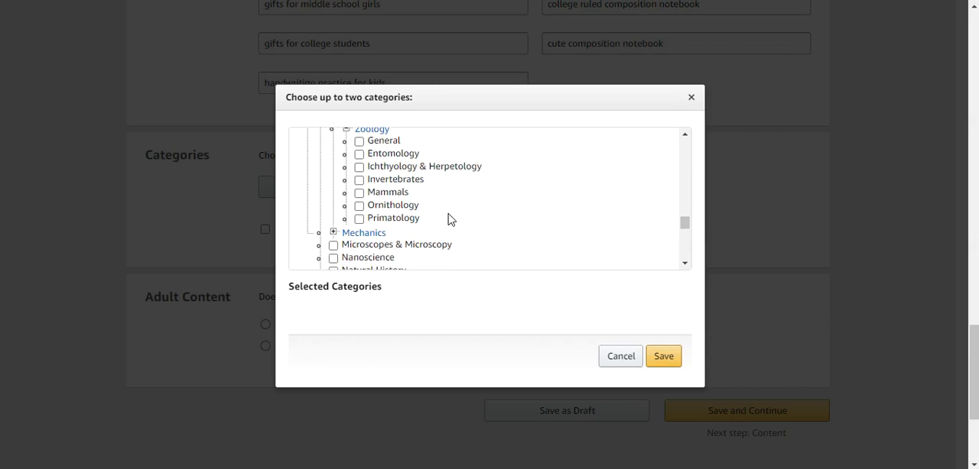
pyautogui.scroll(-3, 450, 219)
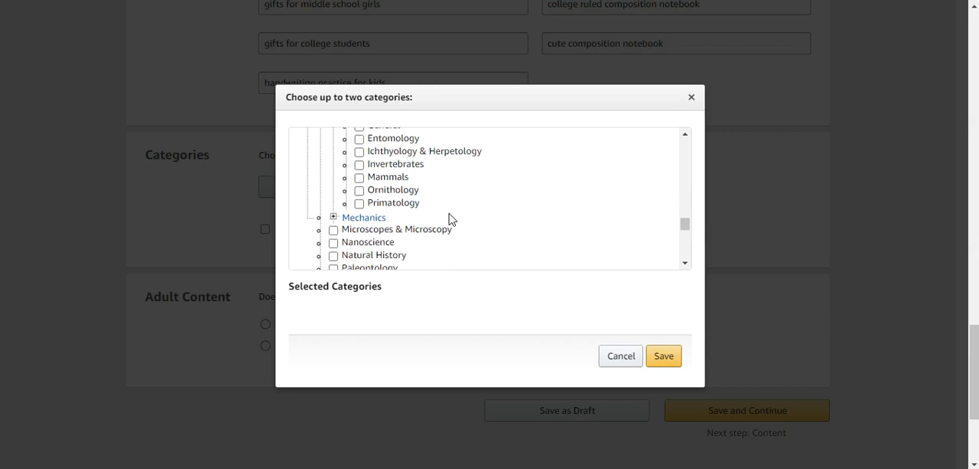
# Check the remaining Science subcategories and the other main categories in the tree for a suitable match.
pyautogui.scroll(-3, 449, 219)
pyautogui.scroll(-6, 450, 219)
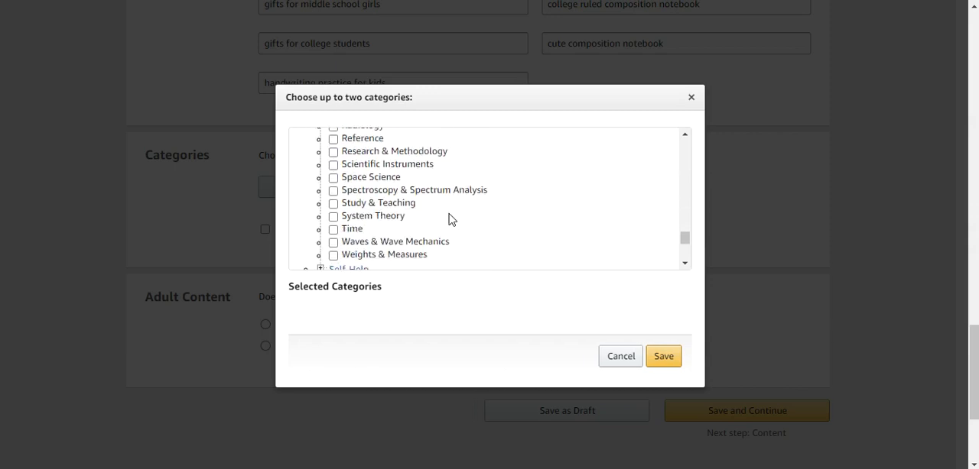
pyautogui.scroll(-2, 450, 220)
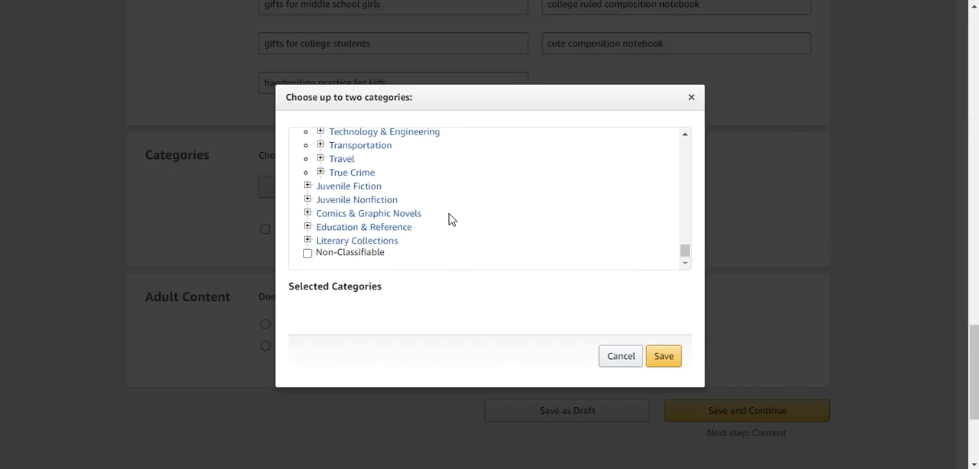
pyautogui.scroll(9, 450, 216)
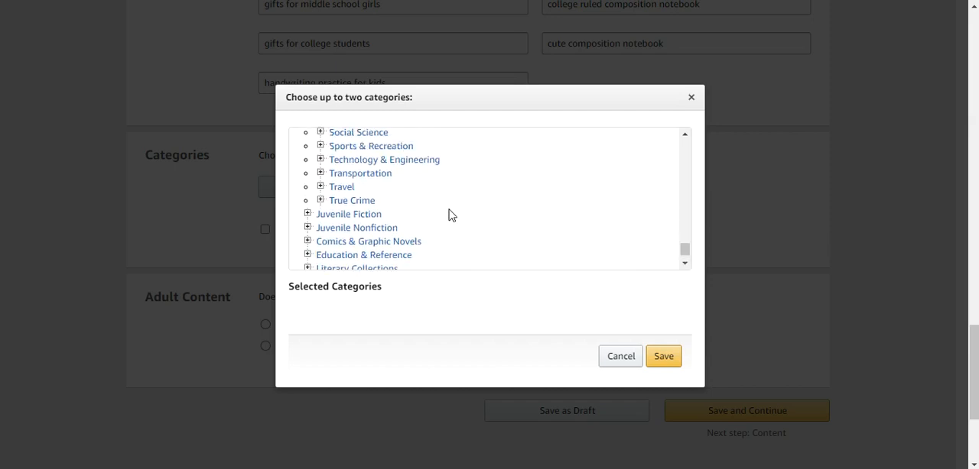
pyautogui.scroll(10, 450, 215)
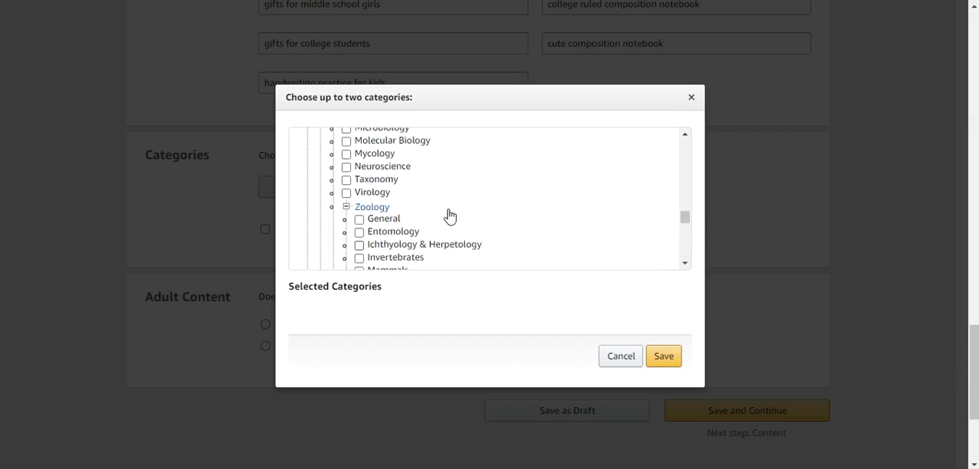
pyautogui.scroll(3, 448, 217)
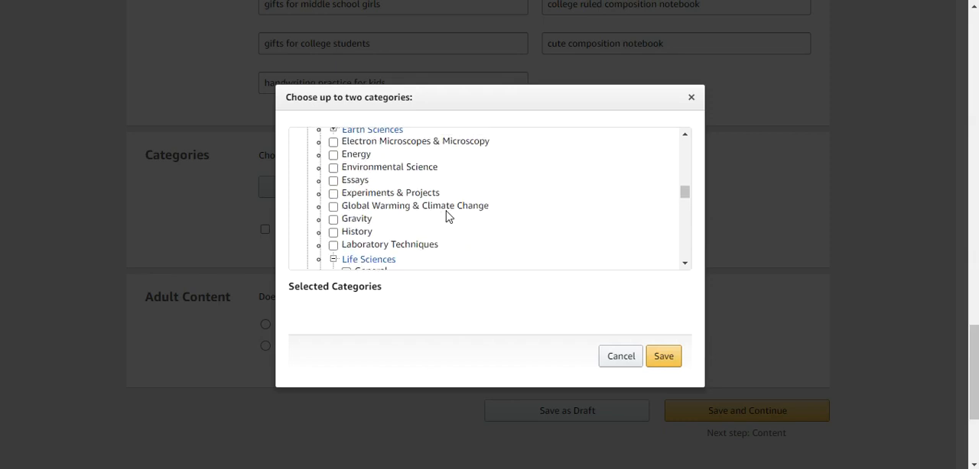
pyautogui.scroll(5, 447, 217)
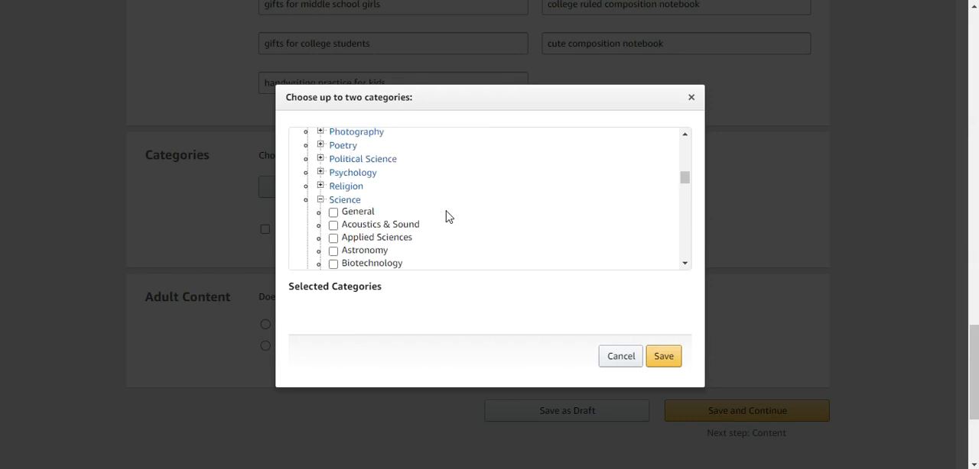
pyautogui.scroll(-3, 448, 217)
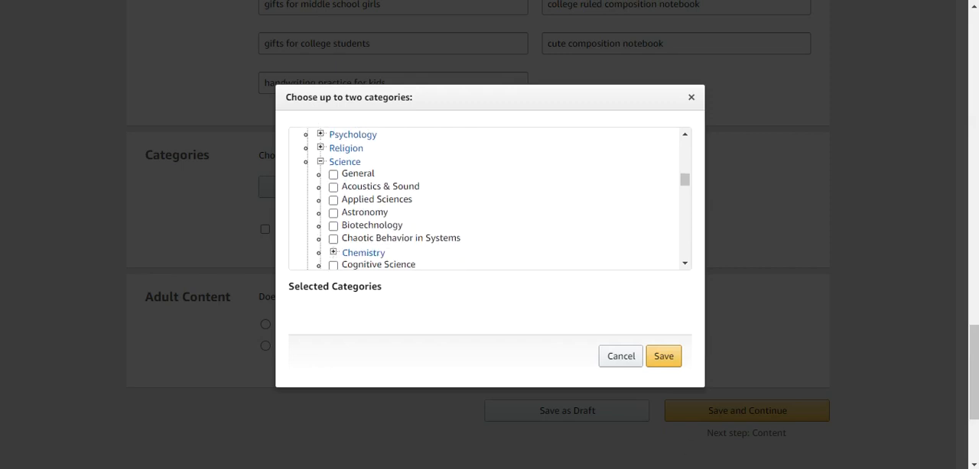
# Switch to the Amazon product page and recheck the best-seller categories of the competing notebook.
pyautogui.moveTo(544, 468)
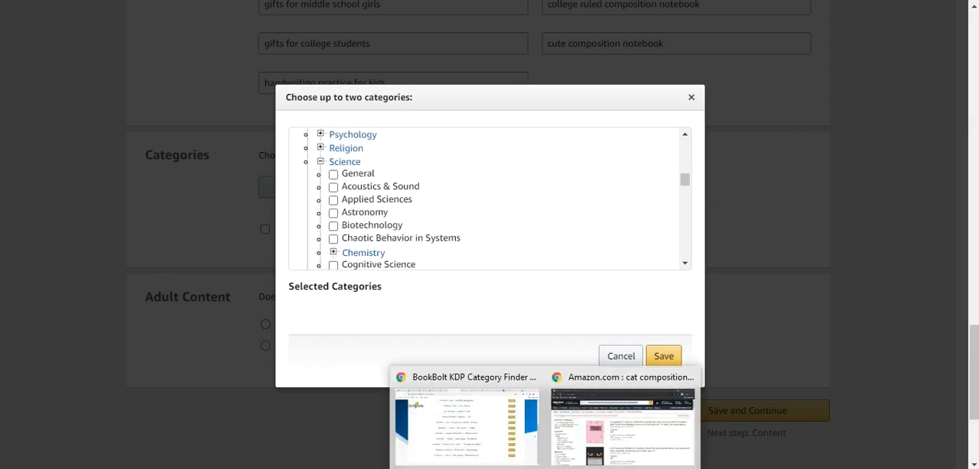
pyautogui.click(484, 430)
pyautogui.hotkey('ctrl', 'Tab')
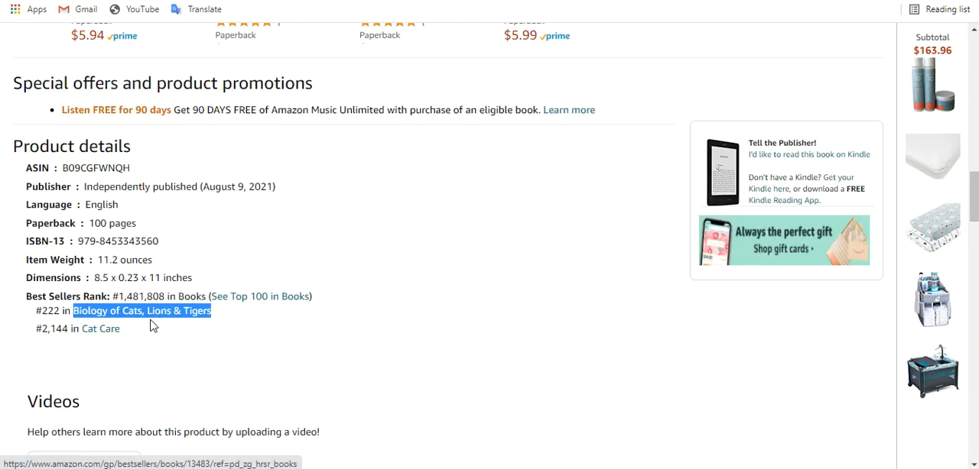
pyautogui.click(245, 341)
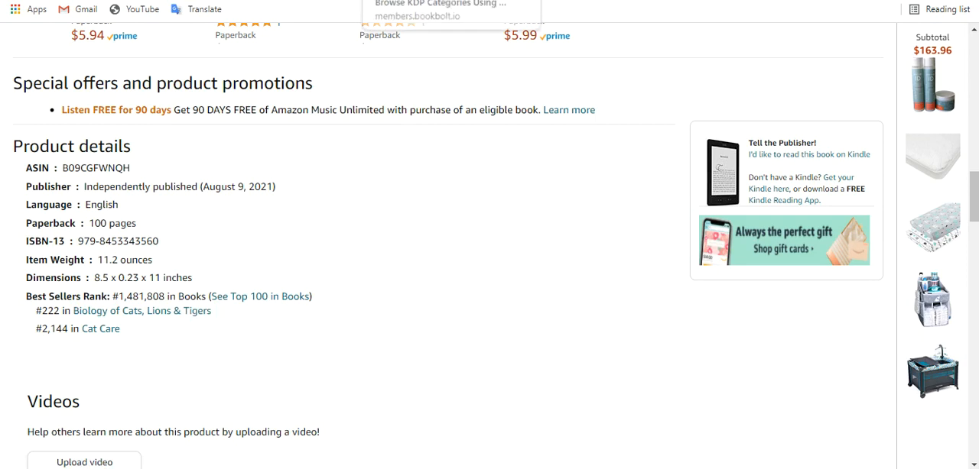
# Switch to the BookBolt category finder, search for "Biology of lions", and review the suggested category paths.
pyautogui.click(422, 1)
pyautogui.scroll(4, 314, 114)
pyautogui.doubleClick(198, 176)
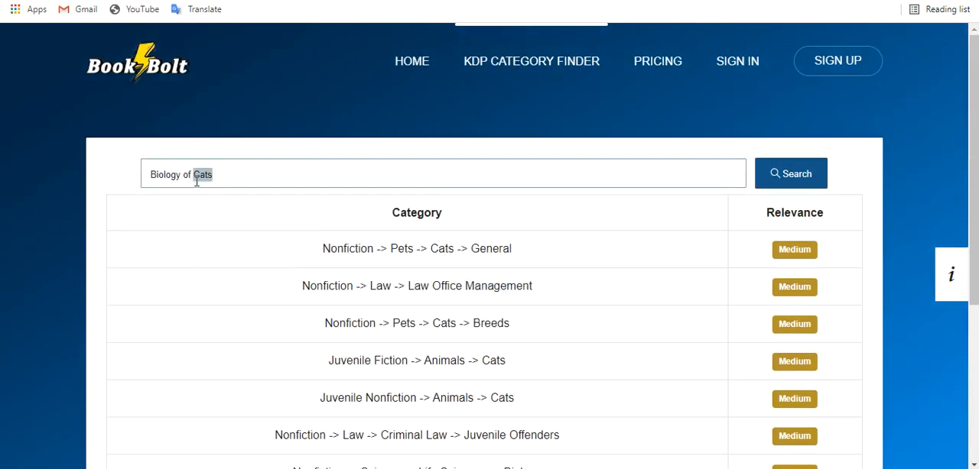
pyautogui.press('BackSpace')
pyautogui.press('Return')
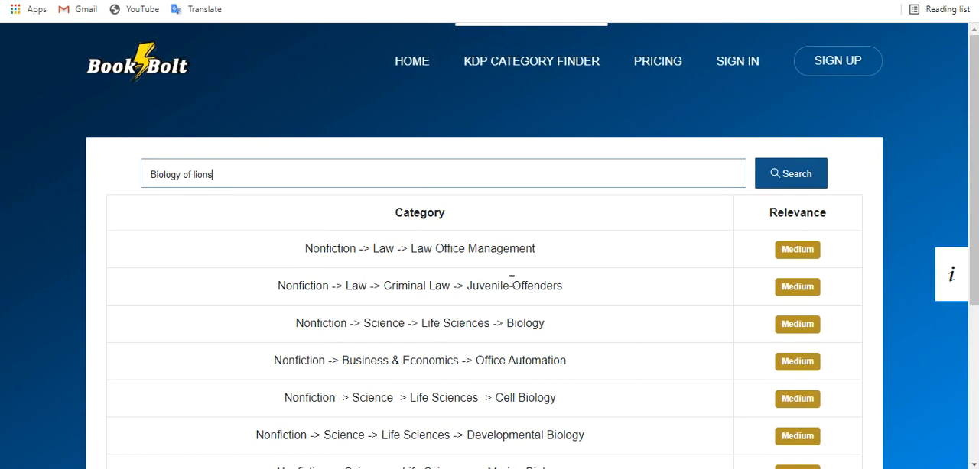
pyautogui.scroll(-2, 511, 283)
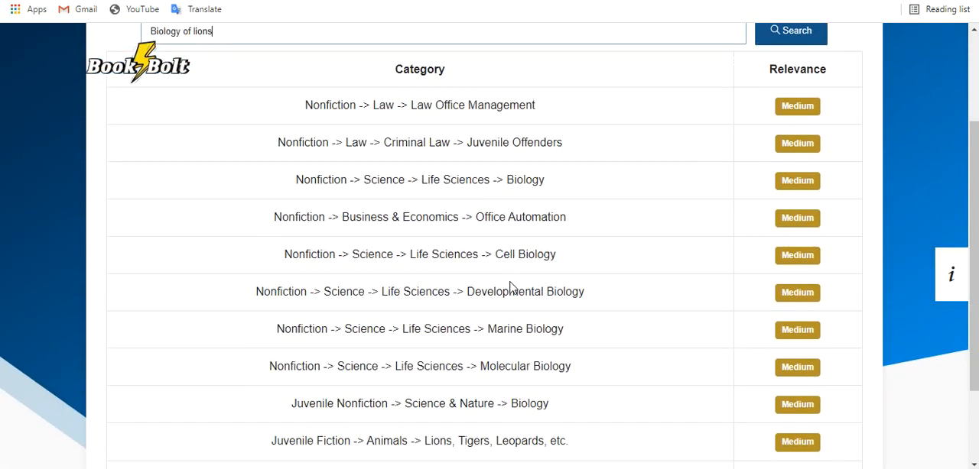
pyautogui.scroll(-2, 510, 286)
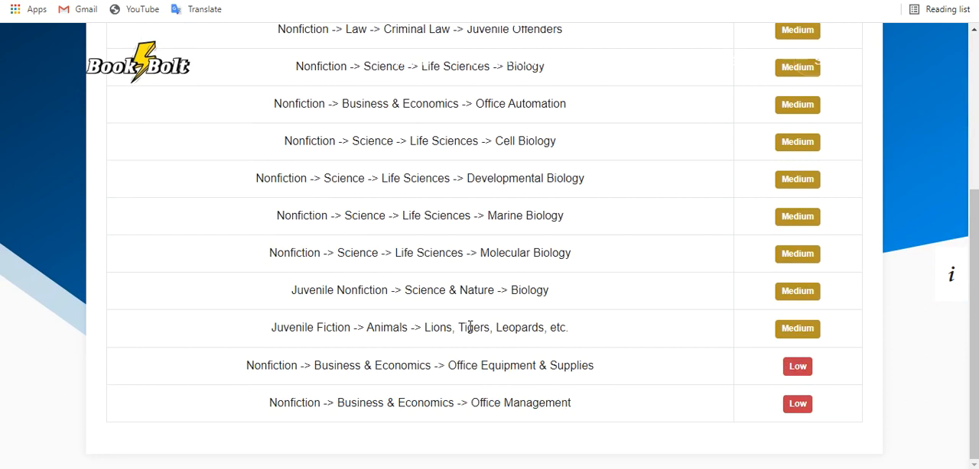
pyautogui.scroll(1, 470, 327)
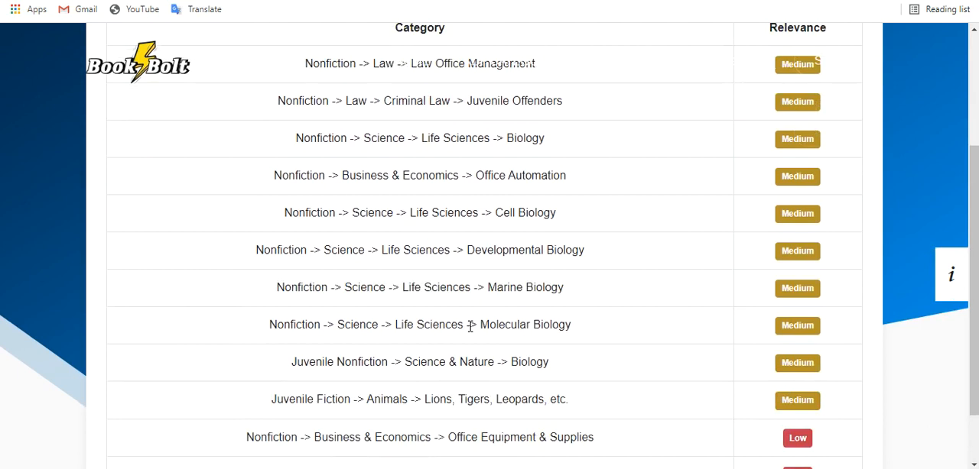
pyautogui.scroll(2, 470, 327)
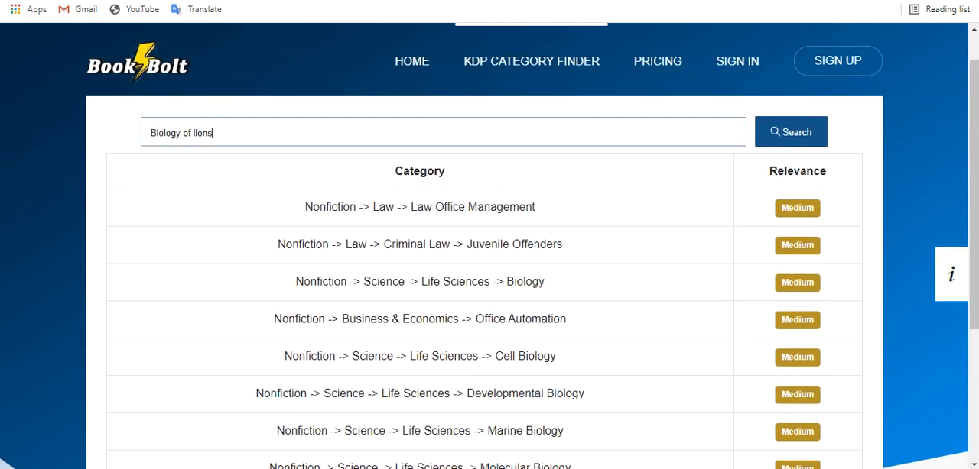
# Copy the category name "Cat Care" from the Amazon product details and search for it in the BookBolt category finder.
pyautogui.click(528, 1)
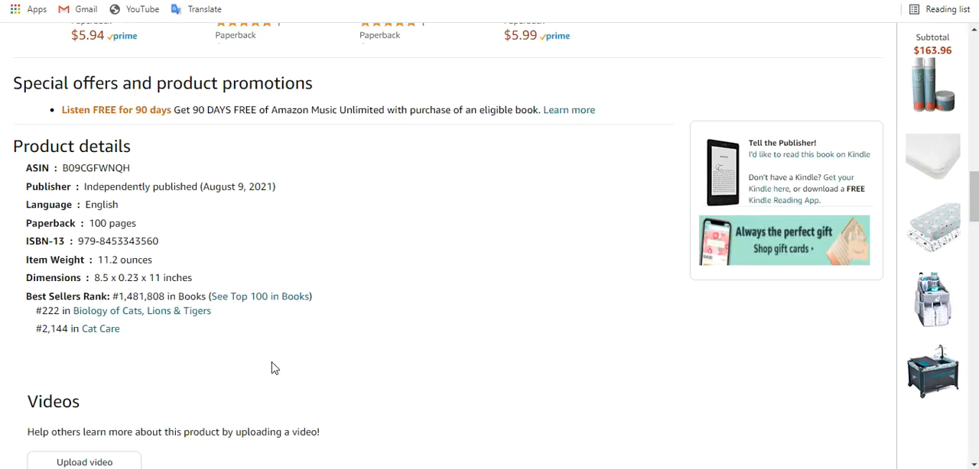
pyautogui.moveTo(126, 334); pyautogui.dragTo(82, 324)
pyautogui.hotkey('ctrl', 'c')
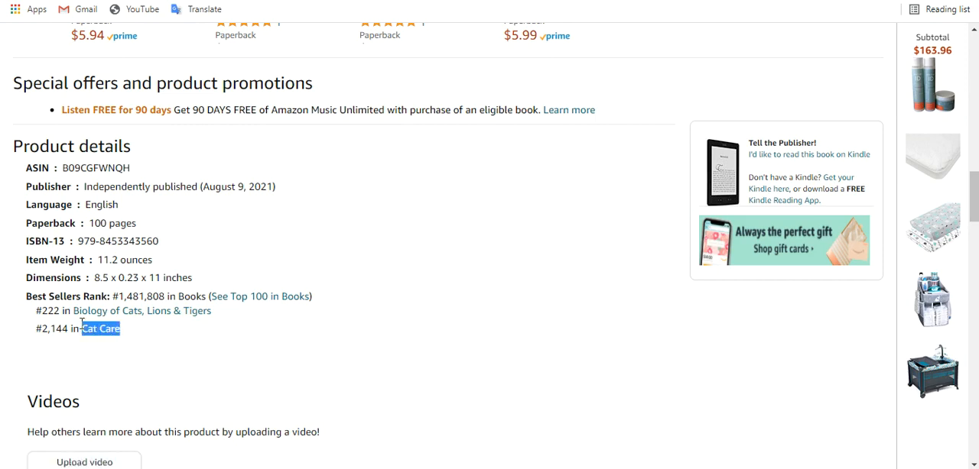
pyautogui.click(344, 1)
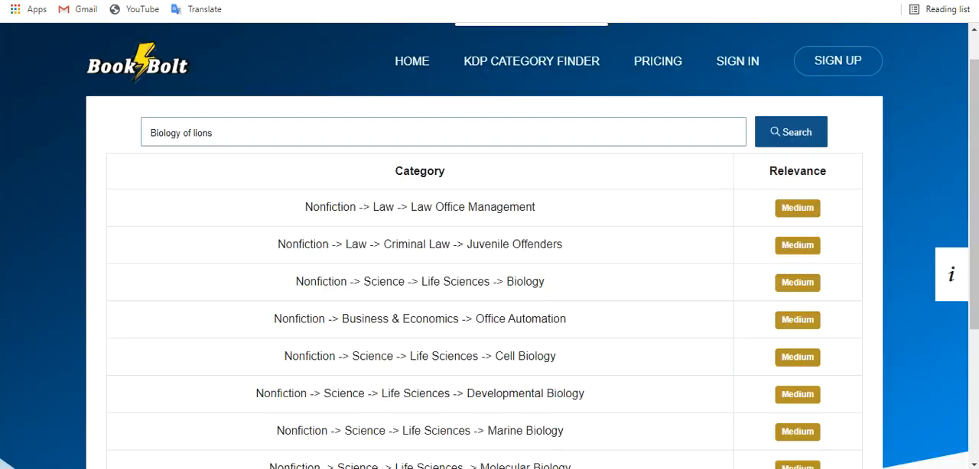
pyautogui.tripleClick(355, 143)
pyautogui.hotkey('ctrl', 'v')
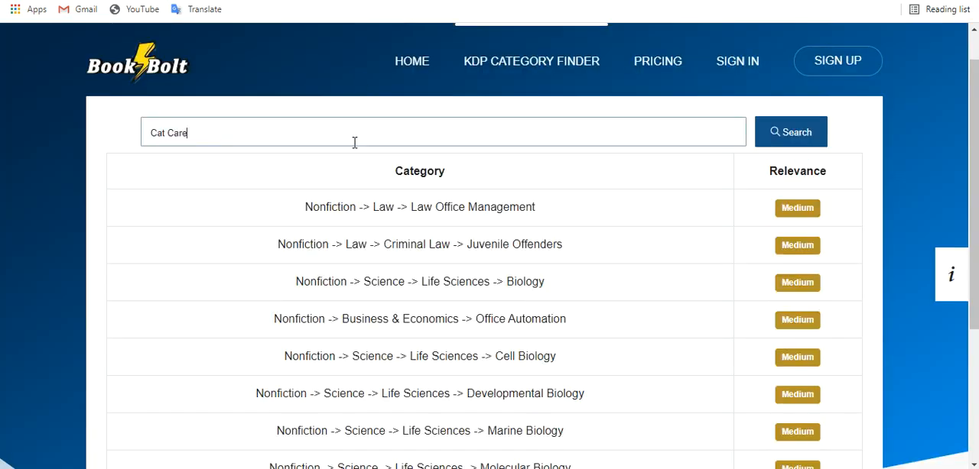
pyautogui.press('Return')
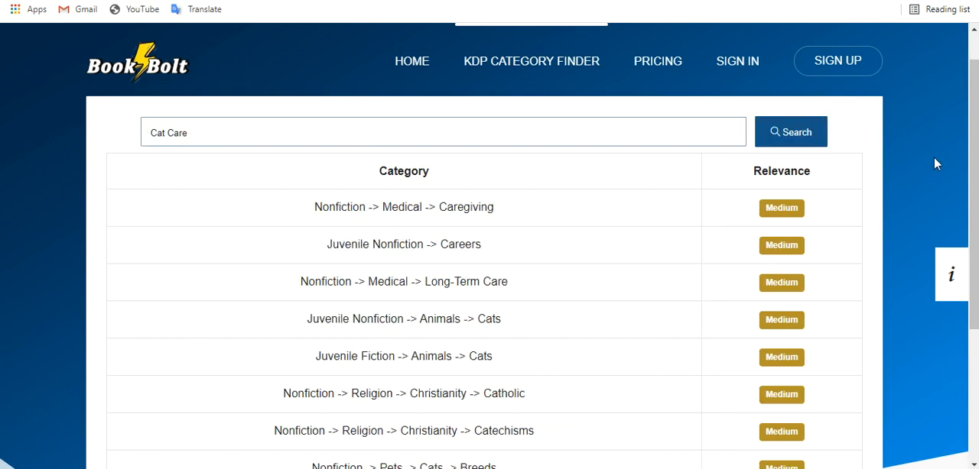
# Rerun the "Cat Care" search and review the suggested category paths.
pyautogui.click(803, 140)
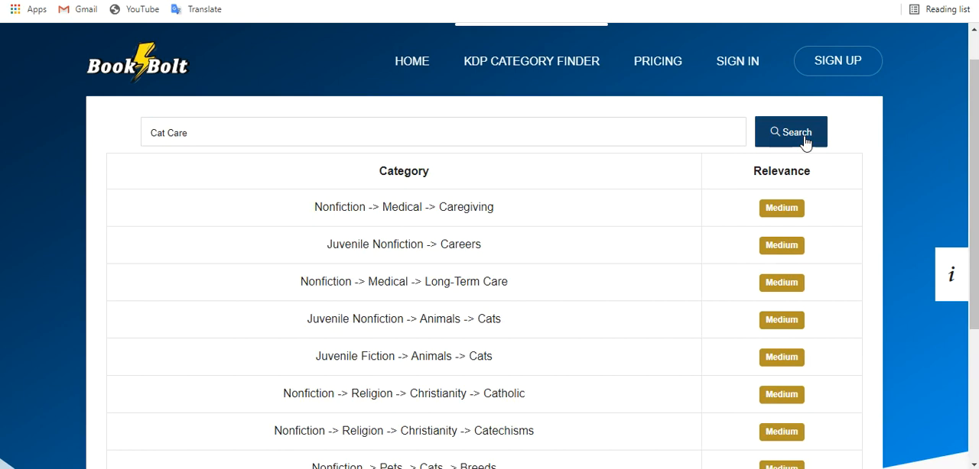
pyautogui.click(781, 133)
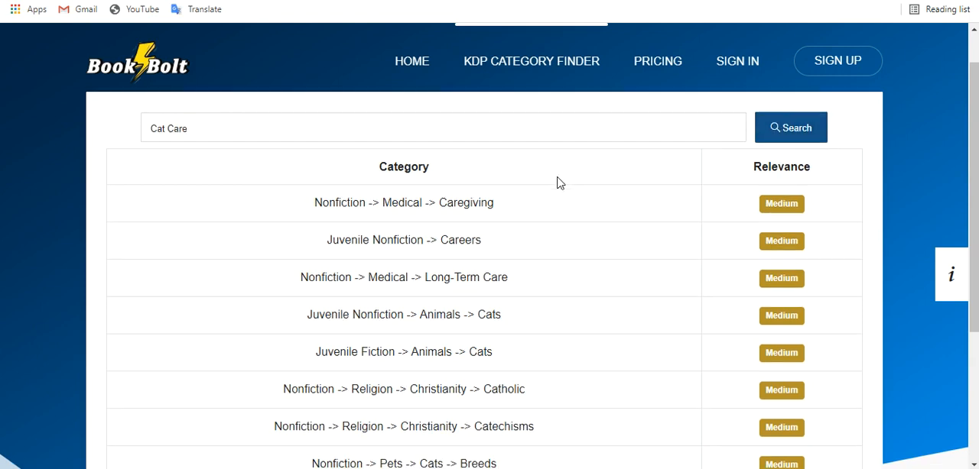
pyautogui.scroll(-2, 559, 183)
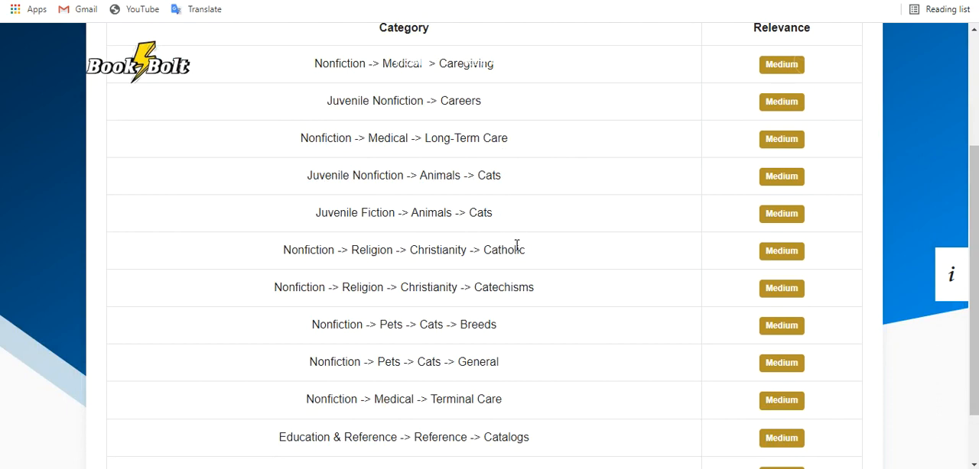
# Switch to the KDP title details, save Juvenile Nonfiction > Animals > Cats as a browse category, and reopen the category chooser.
pyautogui.scroll(-1, 513, 291)
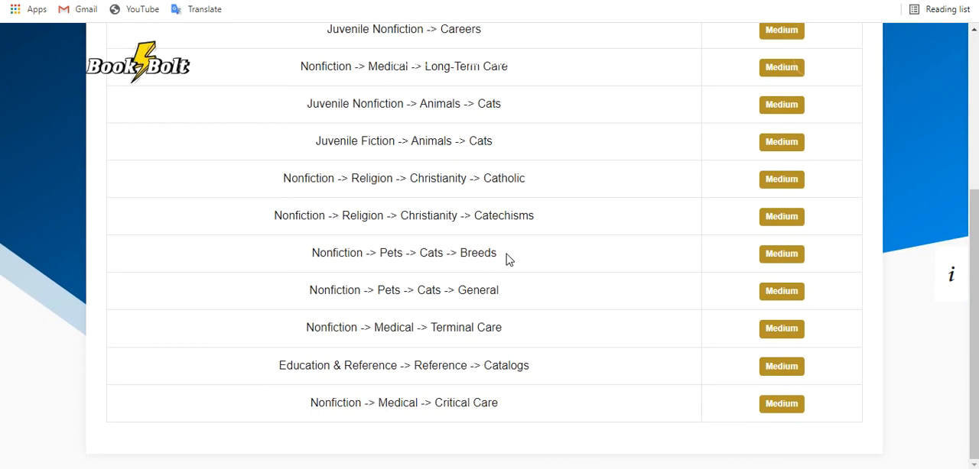
pyautogui.scroll(1, 508, 260)
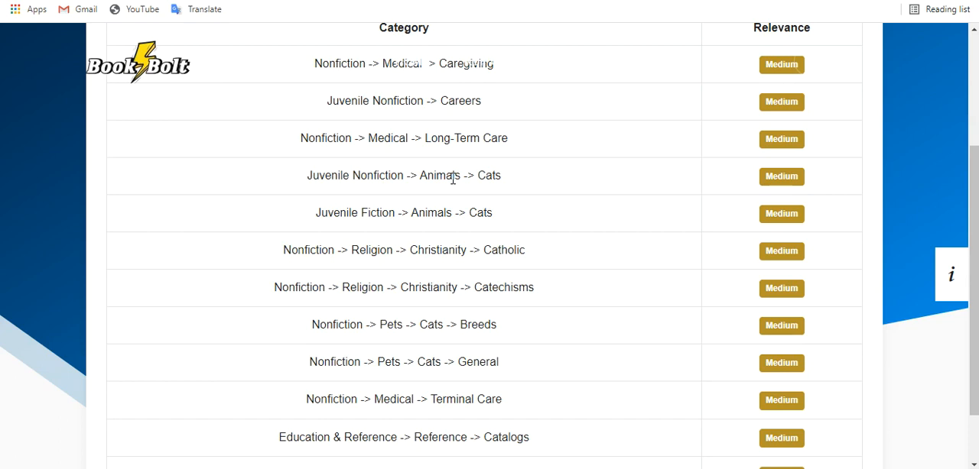
pyautogui.moveTo(439, 468)
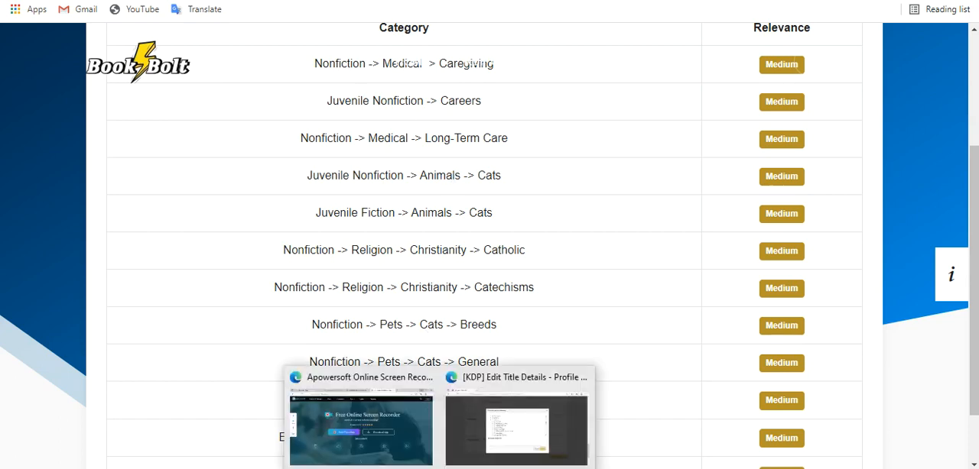
pyautogui.click(490, 440)
pyautogui.scroll(5, 381, 251)
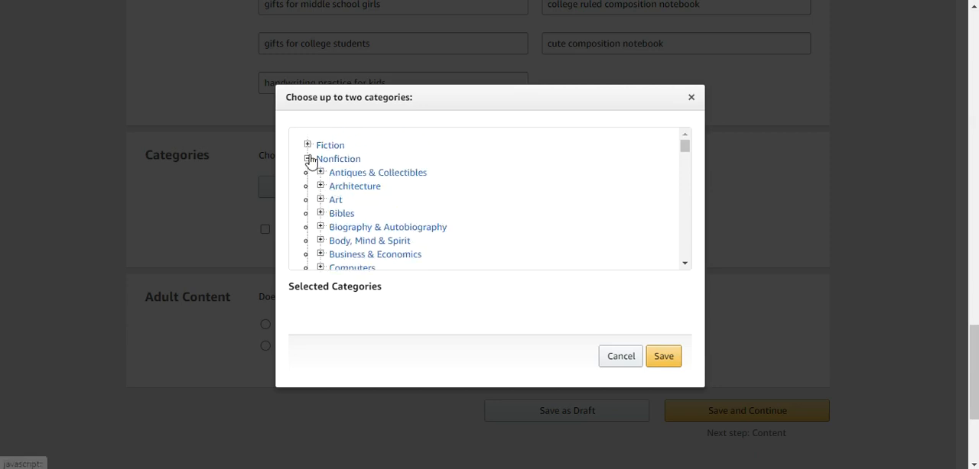
pyautogui.click(307, 159)
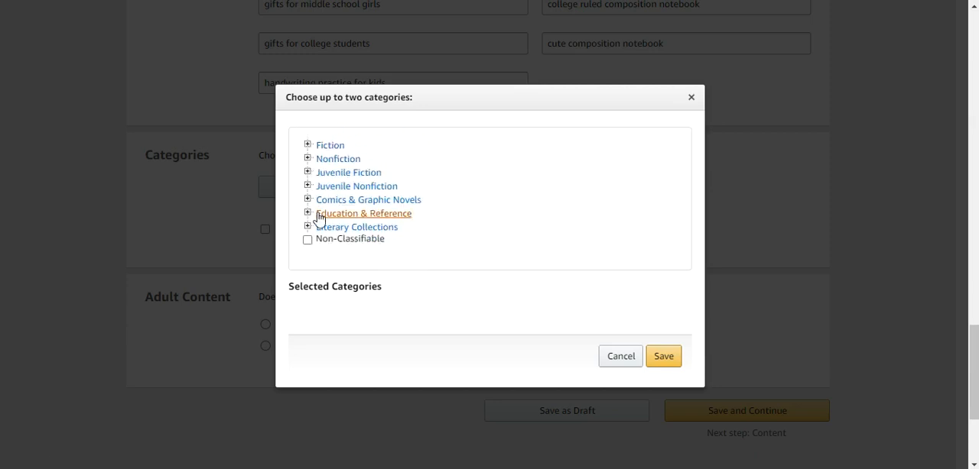
pyautogui.click(308, 187)
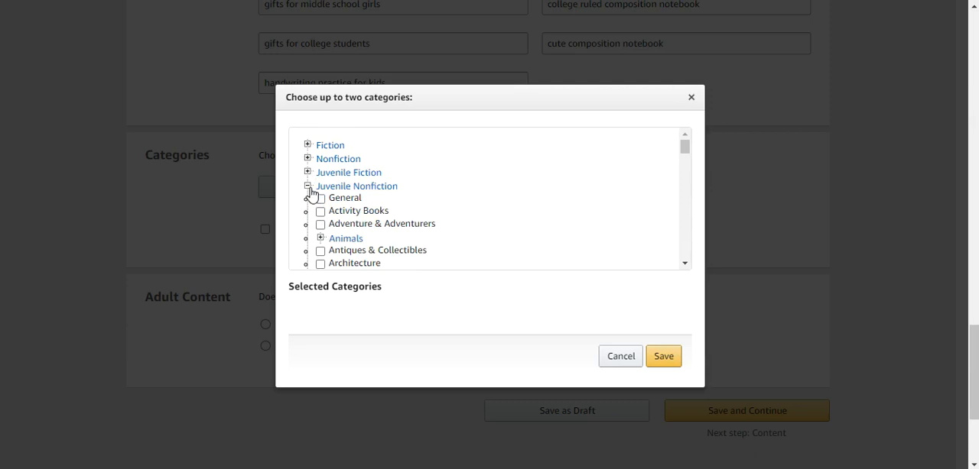
pyautogui.click(322, 238)
pyautogui.scroll(-3, 325, 237)
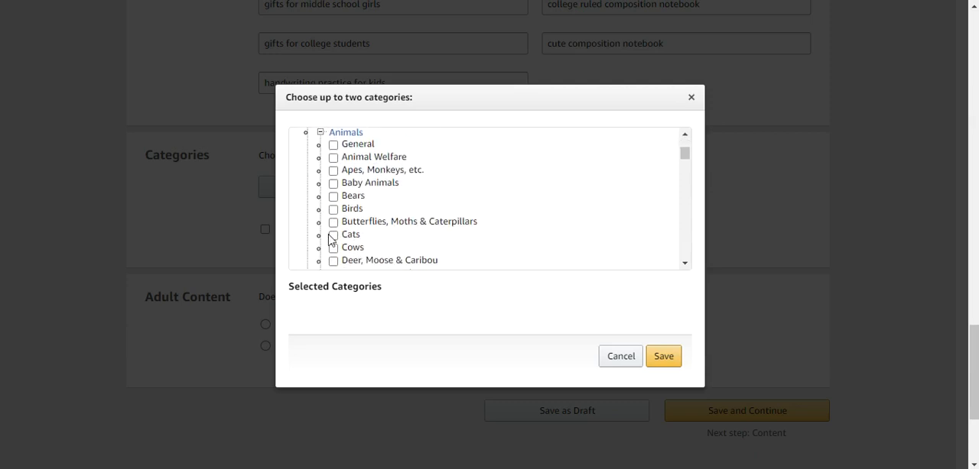
pyautogui.click(333, 235)
pyautogui.click(663, 370)
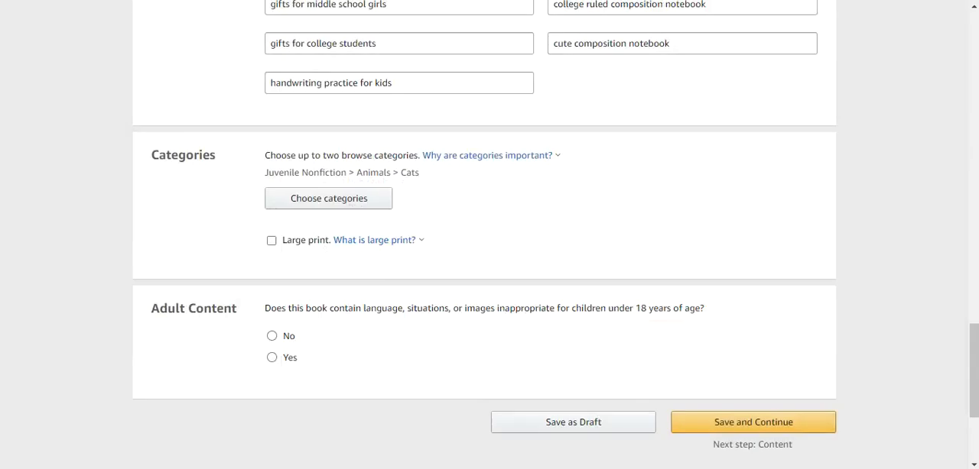
pyautogui.click(373, 201)
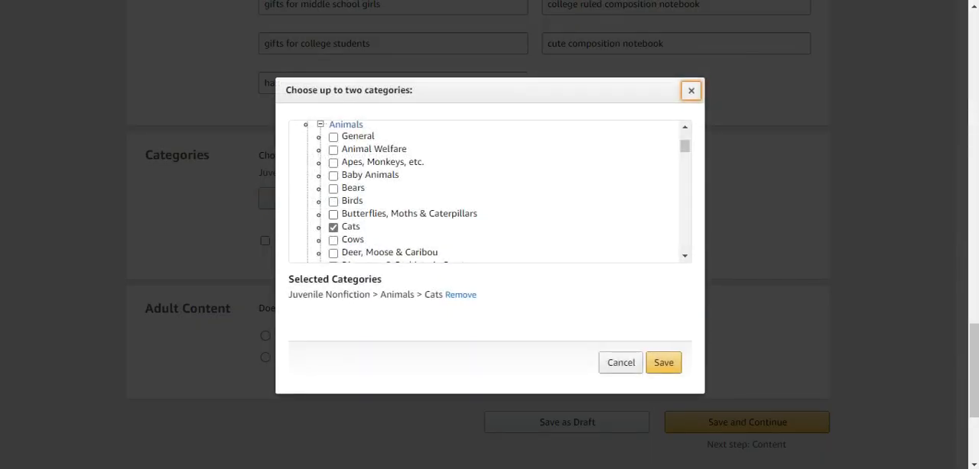
# Switch to the Amazon page of the Cute Caticorns composition notebook and check its description and best-seller categories.
pyautogui.click(512, 376)
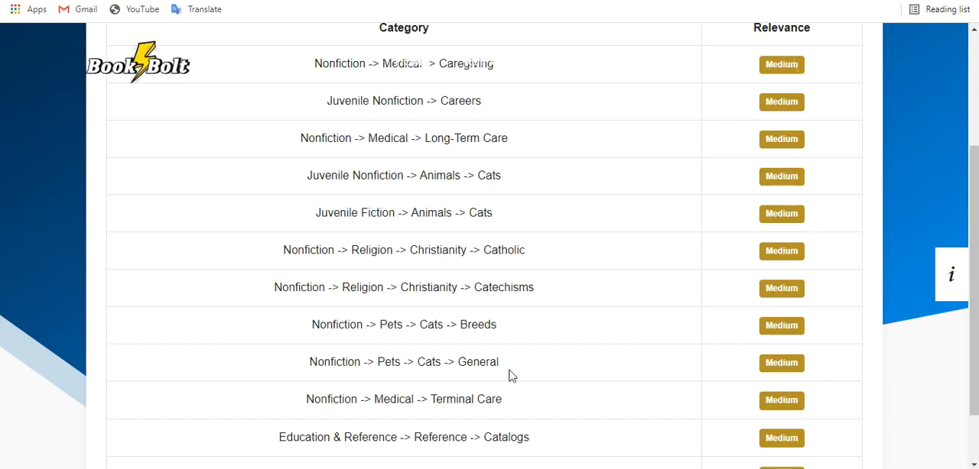
pyautogui.hotkey('ctrl', 'Tab')
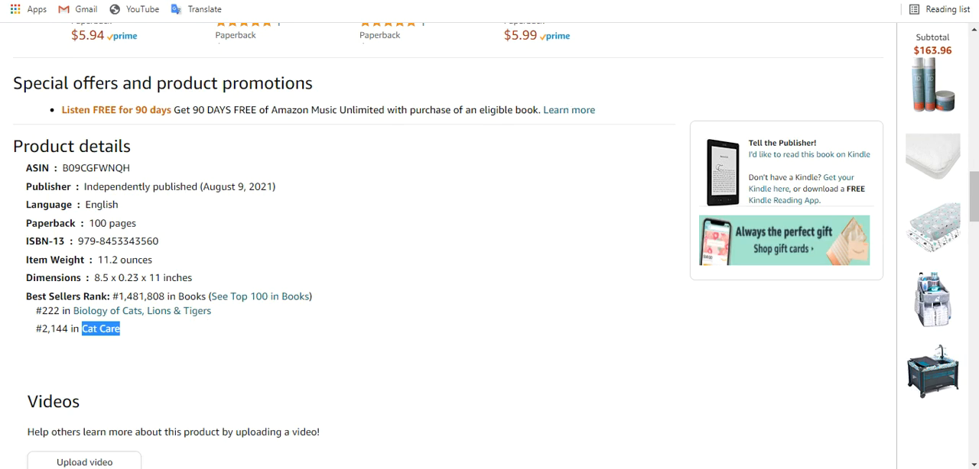
pyautogui.hotkey('ctrl', 'Tab')
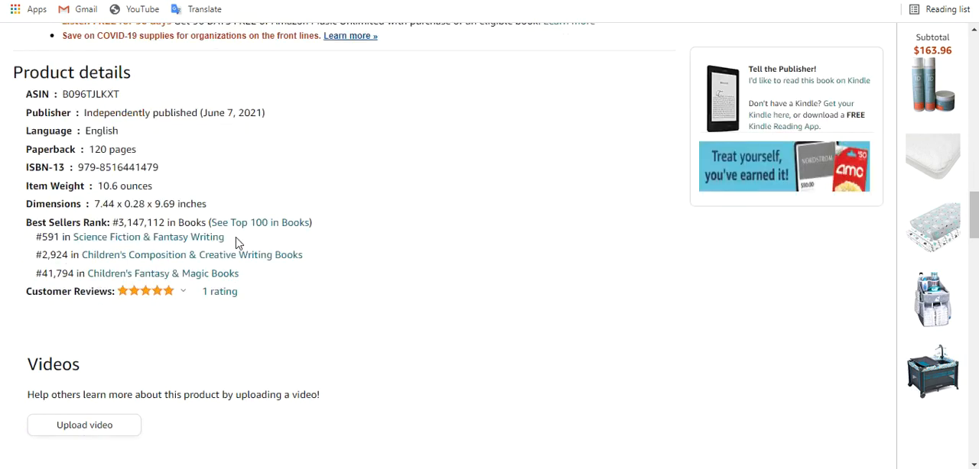
pyautogui.scroll(20, 660, 327)
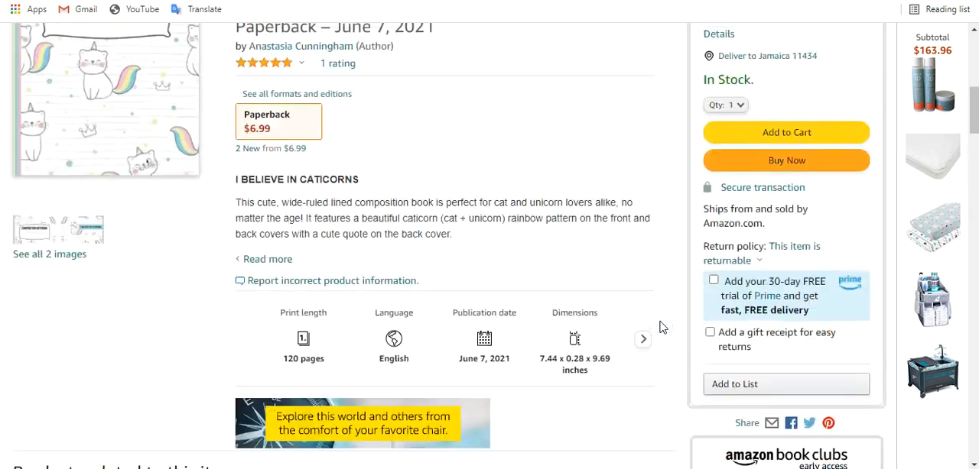
pyautogui.scroll(-2, 660, 327)
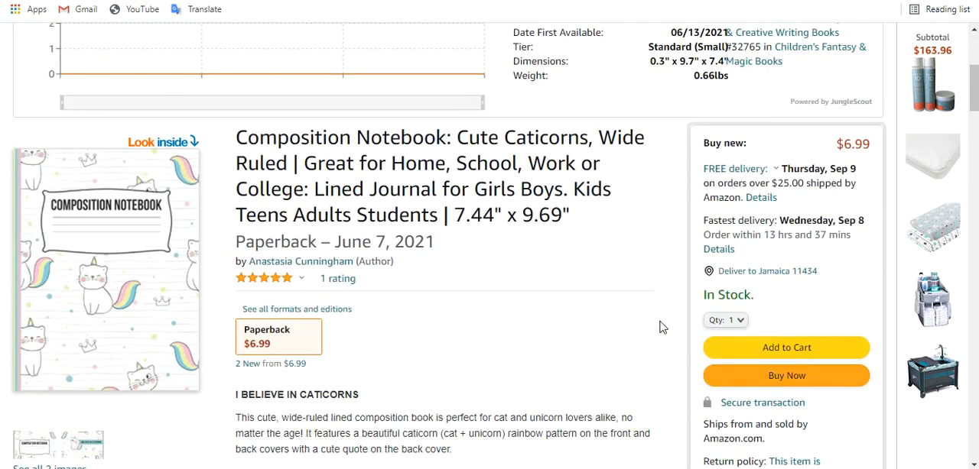
pyautogui.scroll(-10, 660, 327)
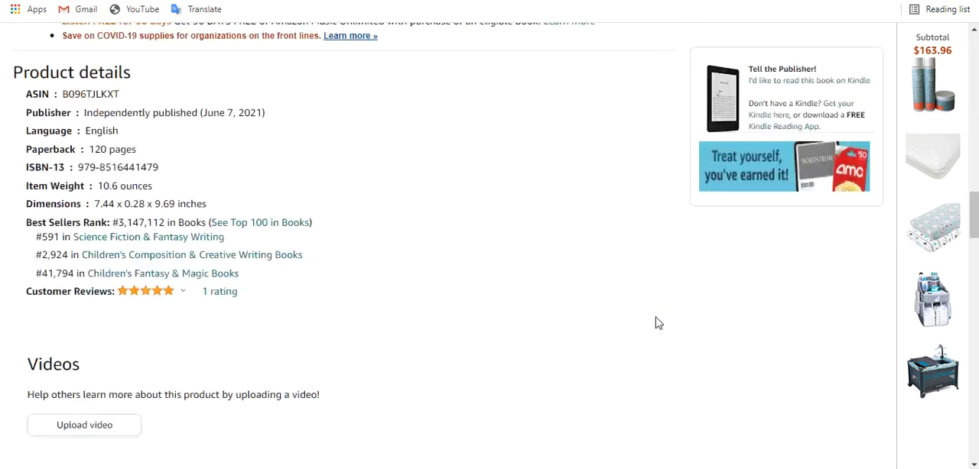
# Try to select the category name "Science Fiction & Fantasy Writing" in the Caticorns notebook's product details.
pyautogui.moveTo(225, 241); pyautogui.dragTo(90, 239)
pyautogui.click(307, 272)
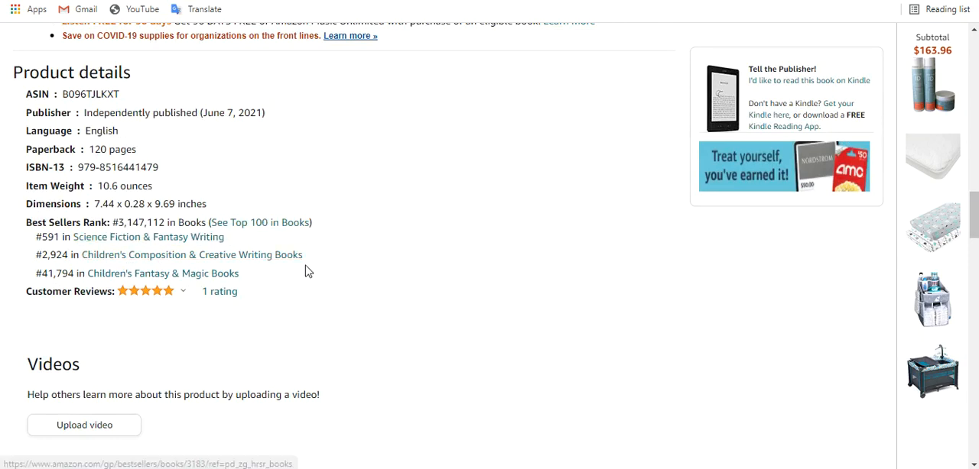
pyautogui.rightClick(213, 241)
pyautogui.click(234, 242)
pyautogui.moveTo(234, 242); pyautogui.dragTo(74, 240)
pyautogui.click(73, 240)
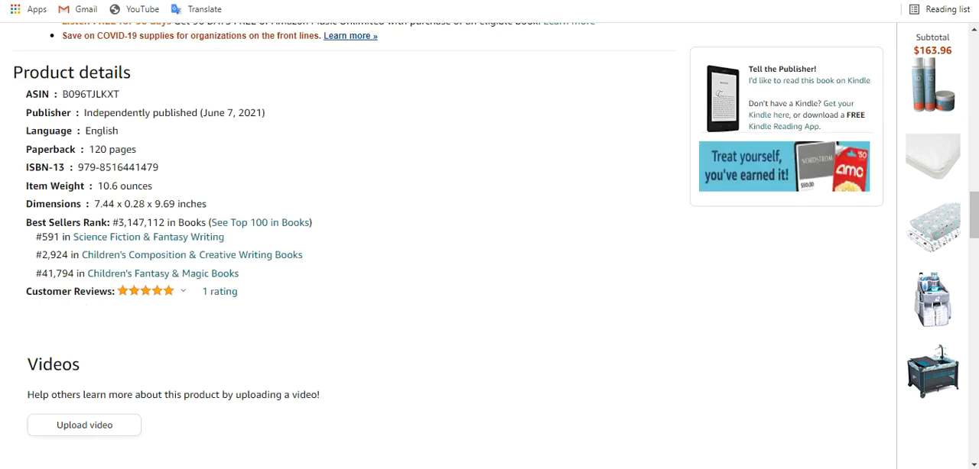
pyautogui.click(505, 468)
pyautogui.click(504, 468)
pyautogui.moveTo(440, 468)
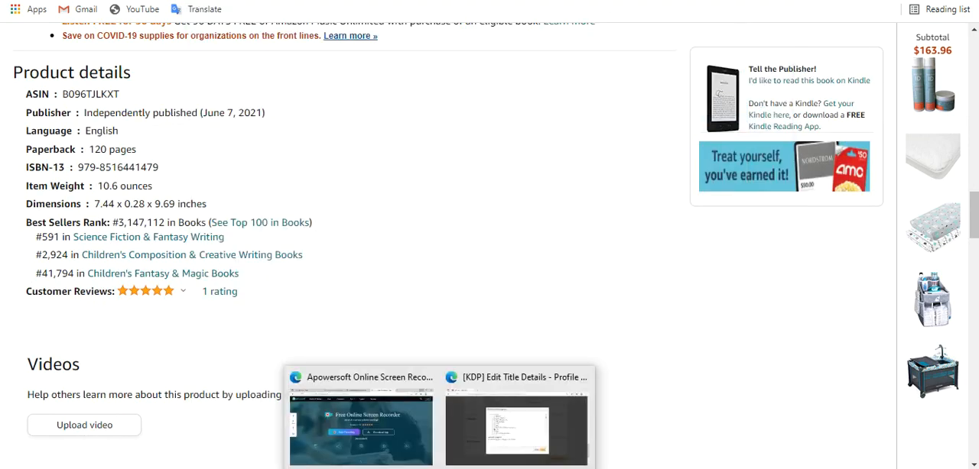
pyautogui.click(480, 455)
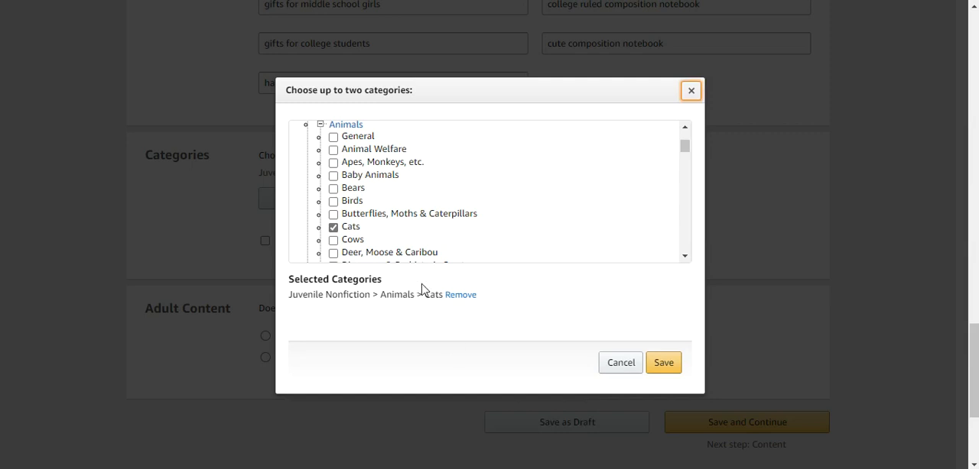
pyautogui.click(440, 468)
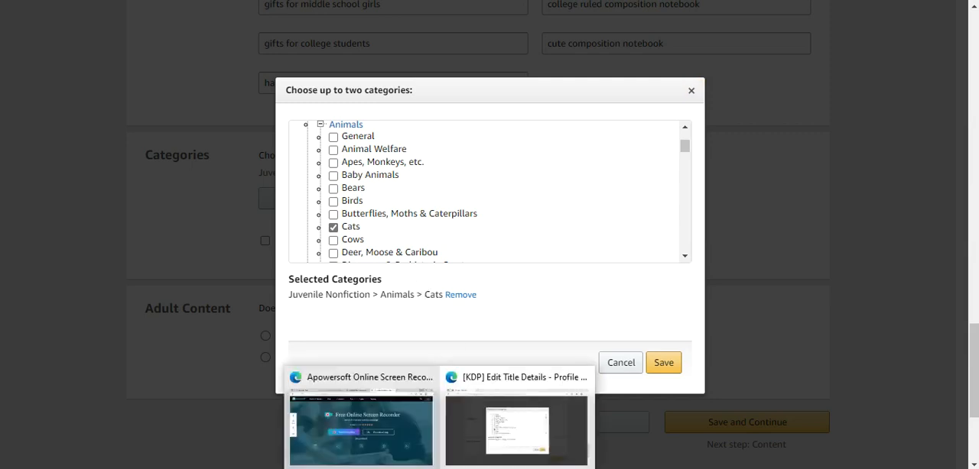
pyautogui.moveTo(535, 468)
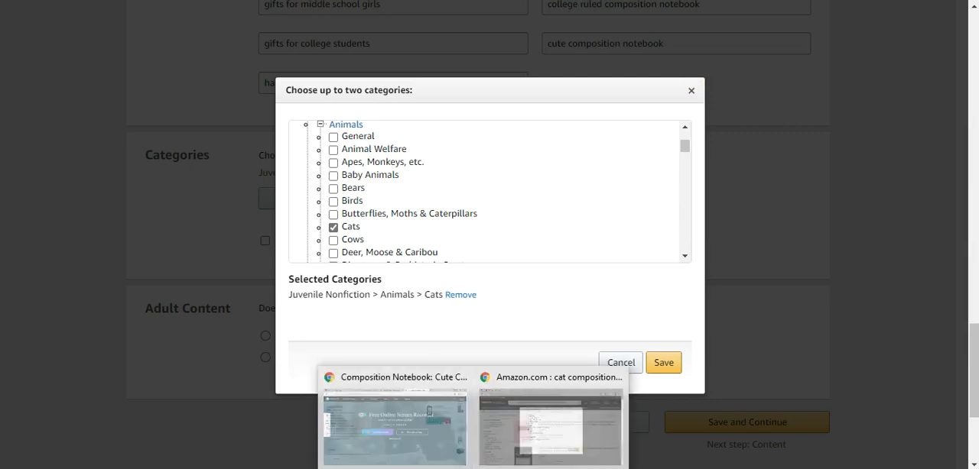
pyautogui.click(517, 439)
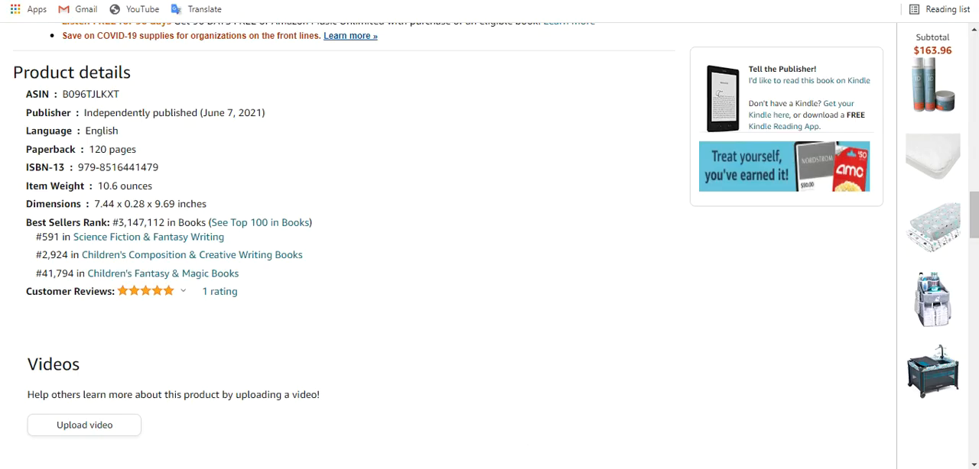
# Switch to the BookBolt category finder and clear the "Cat Care" search term.
pyautogui.click(430, 1)
pyautogui.scroll(3, 374, 177)
pyautogui.doubleClick(309, 174)
pyautogui.tripleClick(309, 174)
pyautogui.click(309, 174)
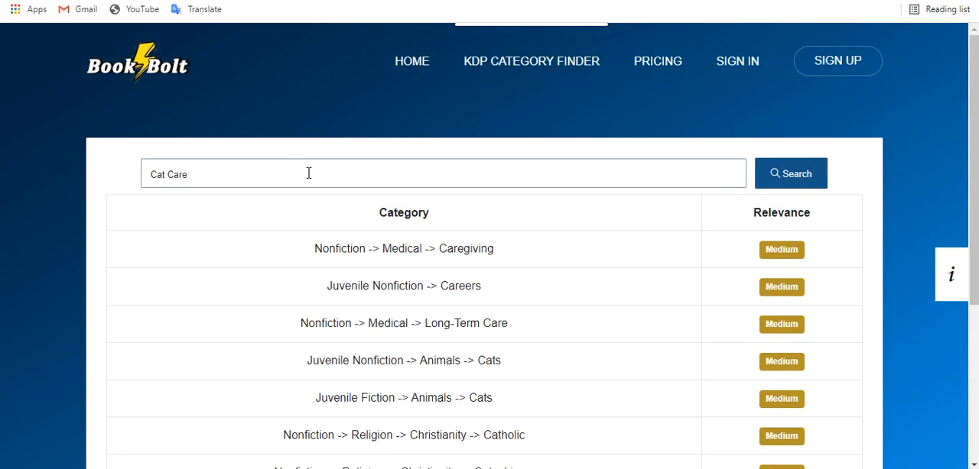
pyautogui.press('BackSpace')
pyautogui.press('BackSpace')
pyautogui.press('BackSpace')
pyautogui.press('BackSpace')
pyautogui.press('BackSpace')
pyautogui.press('BackSpace')
pyautogui.press('BackSpace')
pyautogui.hotkey('ctrl', 'z')
pyautogui.press('BackSpace')
pyautogui.press('BackSpace')
pyautogui.press('BackSpace')
pyautogui.press('BackSpace')
pyautogui.press('BackSpace')
pyautogui.press('BackSpace')
pyautogui.press('BackSpace')
# Copy "Science Fiction & Fantasy Writing" from the Amazon product details, search for it in the BookBolt category finder, and review the suggested paths.
pyautogui.hotkey('ctrl', 'Tab')
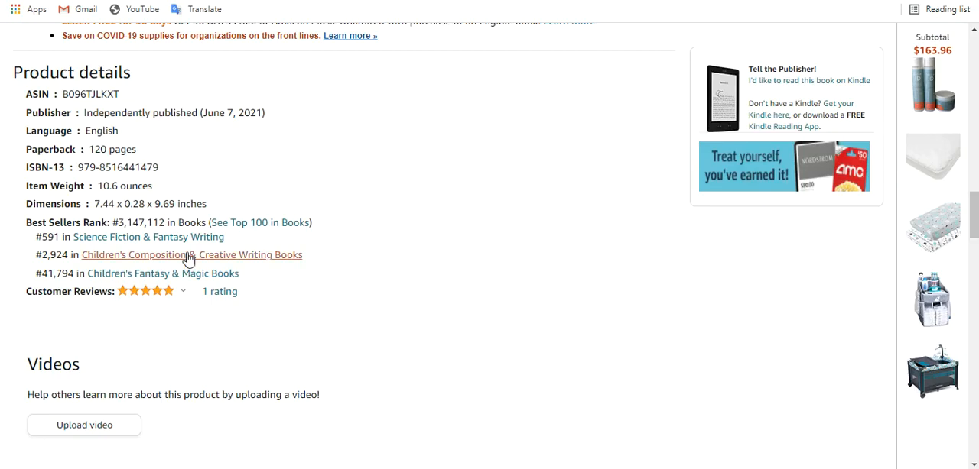
pyautogui.moveTo(227, 243); pyautogui.dragTo(75, 246)
pyautogui.hotkey('ctrl', 'c')
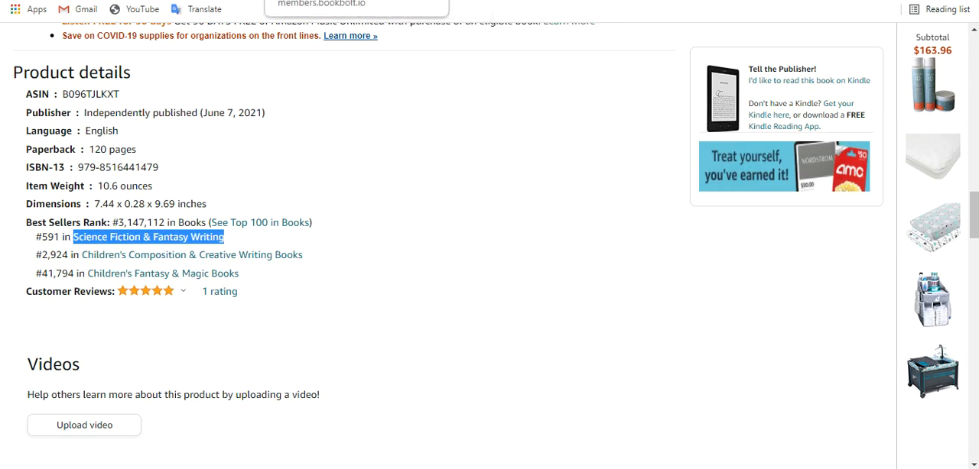
pyautogui.click(397, 1)
pyautogui.click(282, 179)
pyautogui.hotkey('ctrl', 'v')
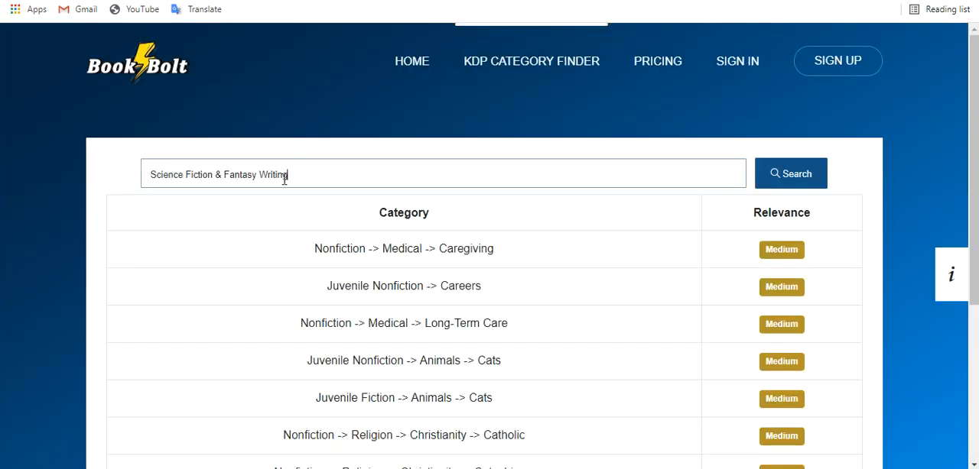
pyautogui.press('Return')
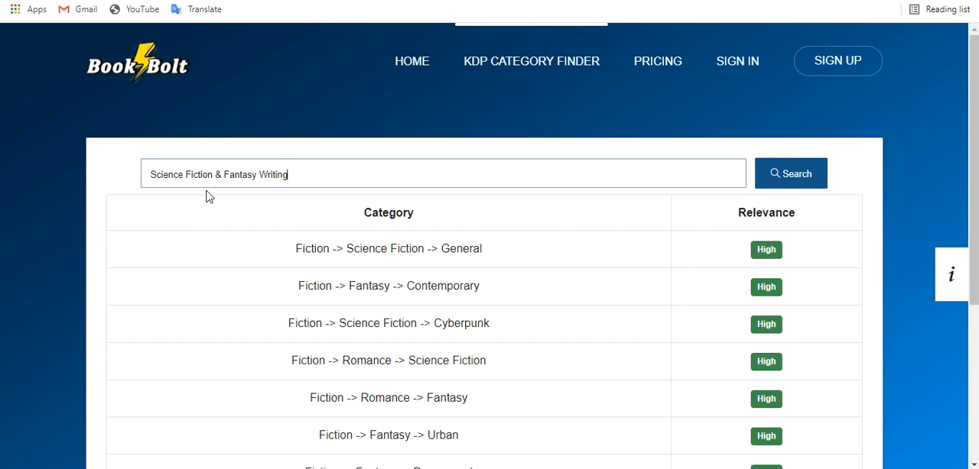
pyautogui.scroll(-1, 500, 297)
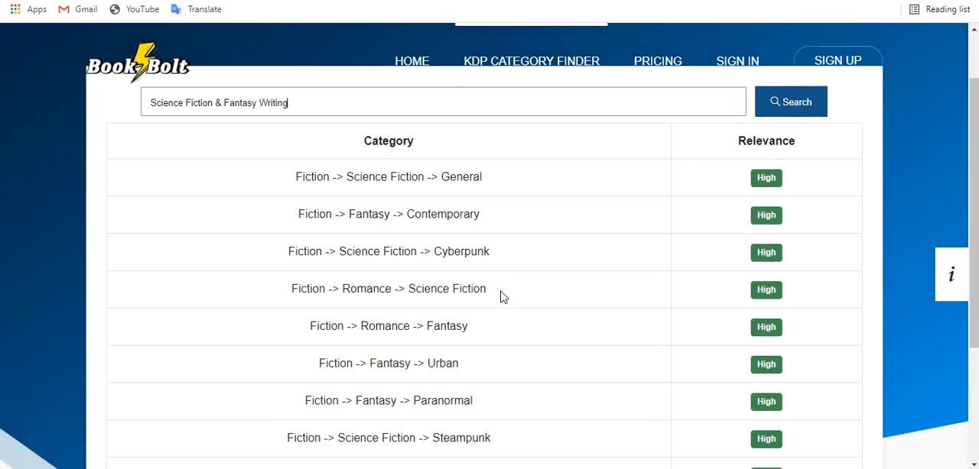
pyautogui.scroll(-1, 511, 300)
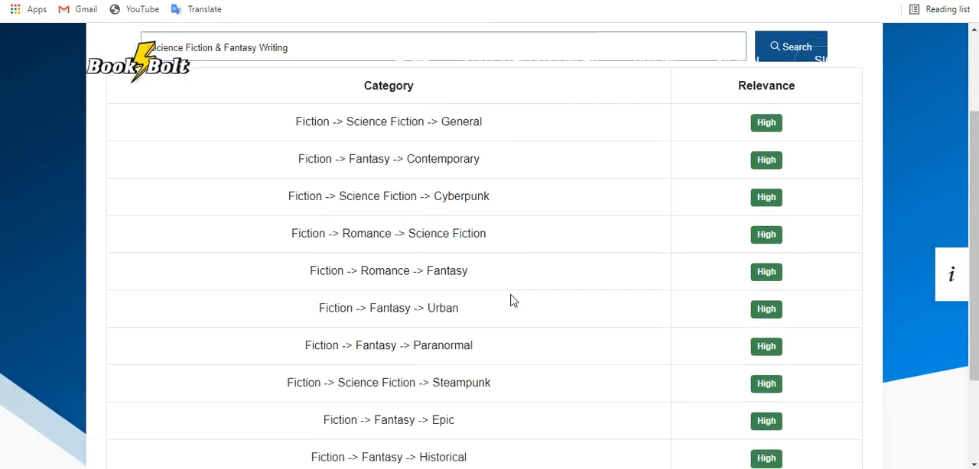
pyautogui.scroll(-2, 512, 300)
pyautogui.scroll(1, 512, 300)
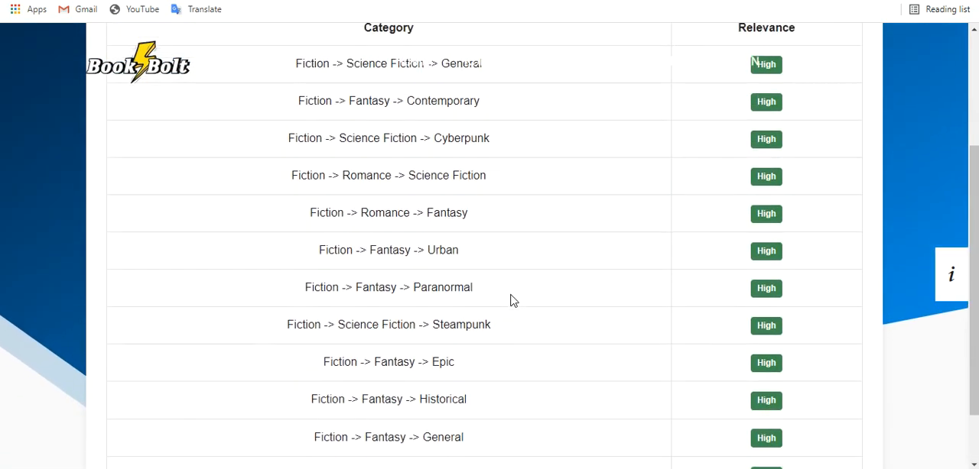
# Shorten the search term to "Fantasy Writing", rerun the category search, and review the suggested category paths.
pyautogui.scroll(2, 512, 300)
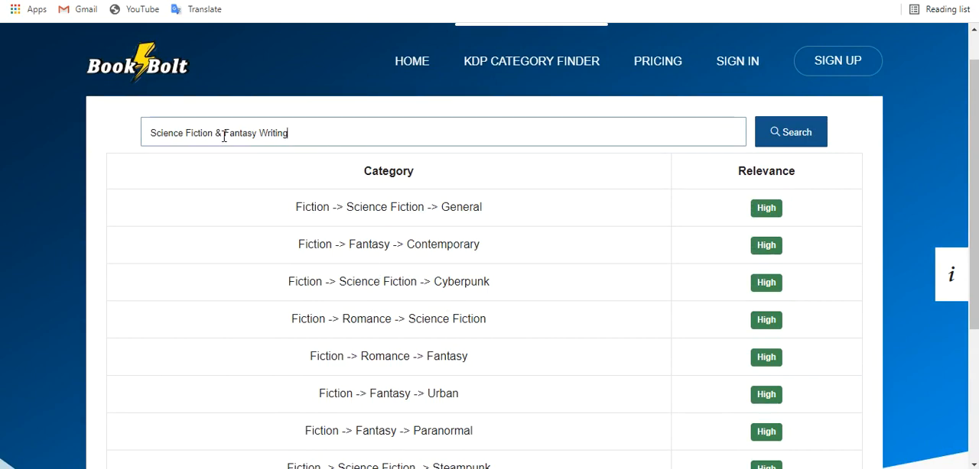
pyautogui.moveTo(225, 136); pyautogui.dragTo(107, 147)
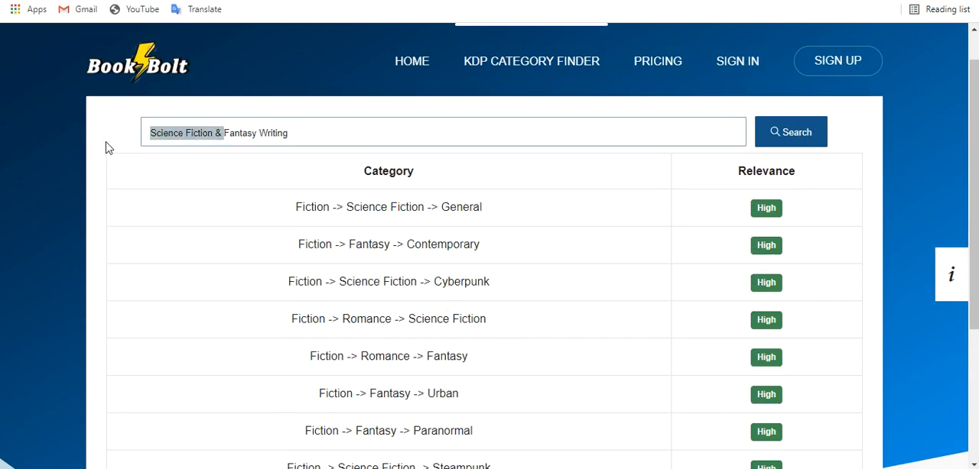
pyautogui.press('BackSpace')
pyautogui.press('Return')
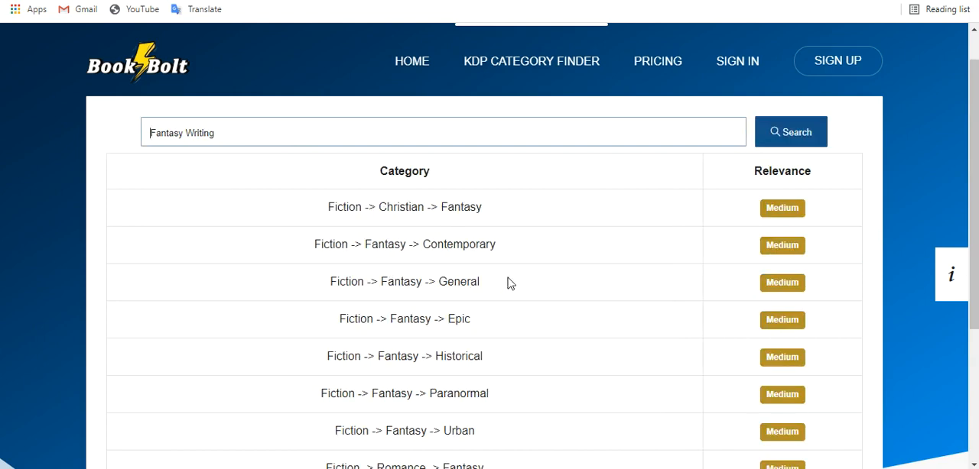
pyautogui.scroll(-2, 510, 283)
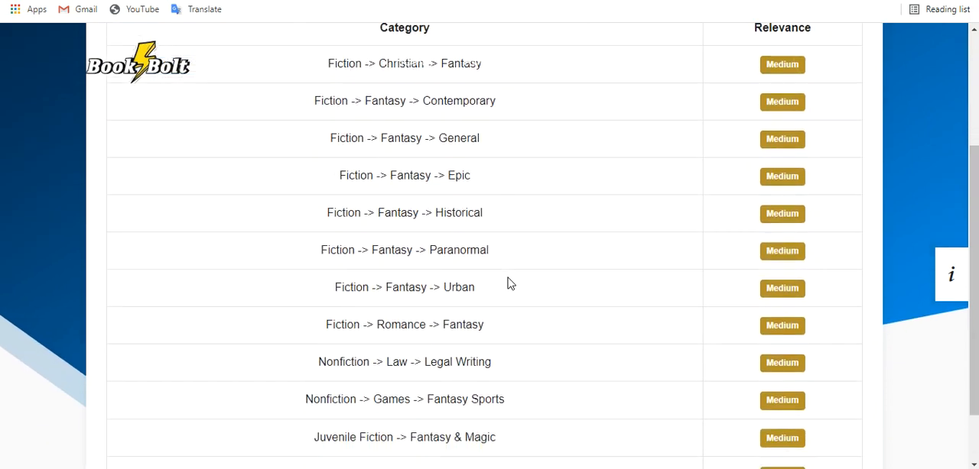
pyautogui.scroll(-1, 510, 283)
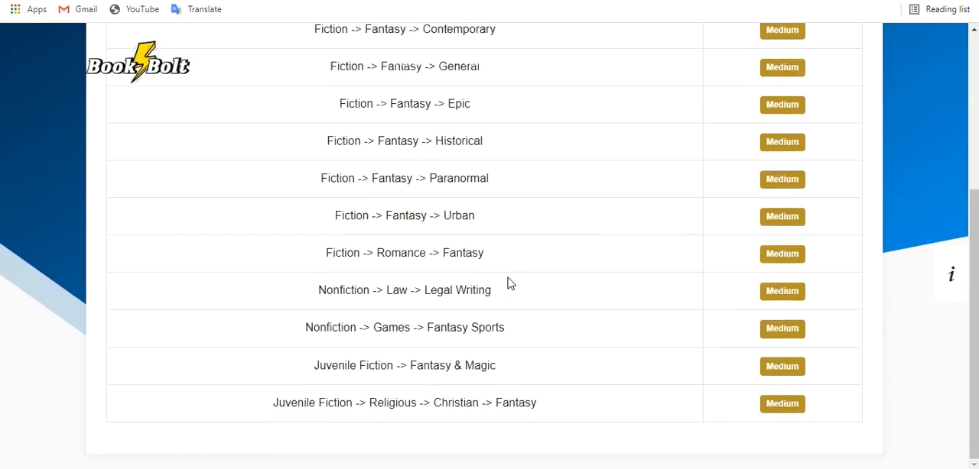
# Shorten the pasted category name to "Science Fiction", rerun the category search, and review the suggested paths.
pyautogui.scroll(3, 509, 284)
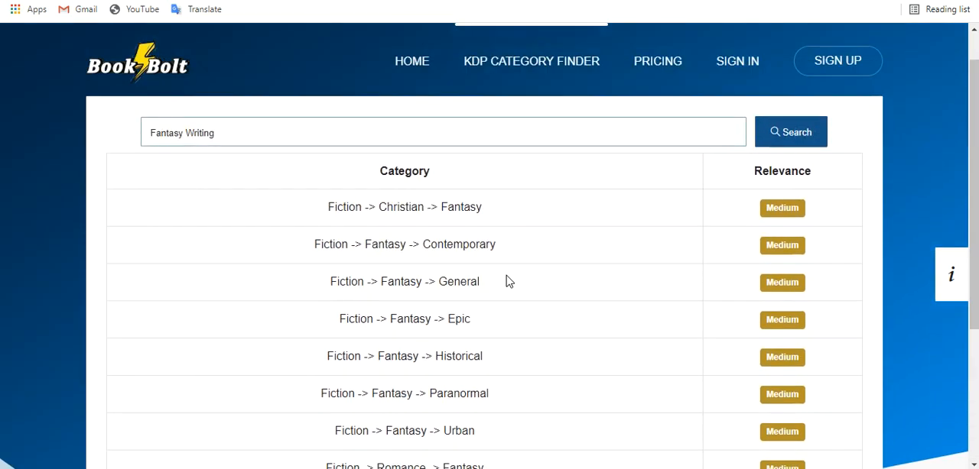
pyautogui.moveTo(220, 134); pyautogui.dragTo(120, 142)
pyautogui.hotkey('ctrl', 'v')
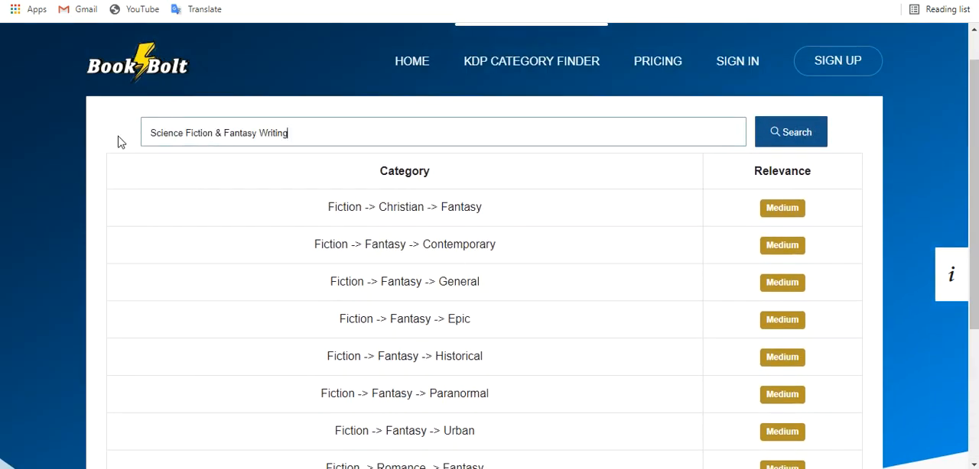
pyautogui.moveTo(299, 140); pyautogui.dragTo(212, 135)
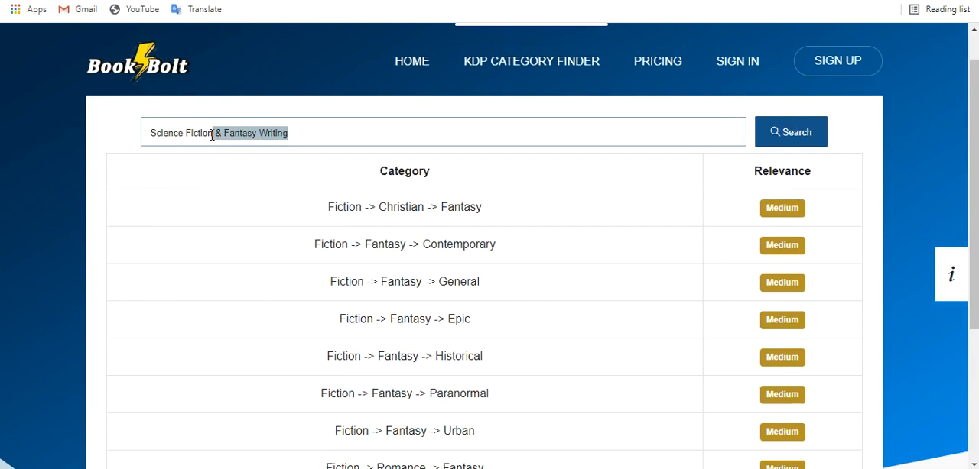
pyautogui.press('BackSpace')
pyautogui.press('Return')
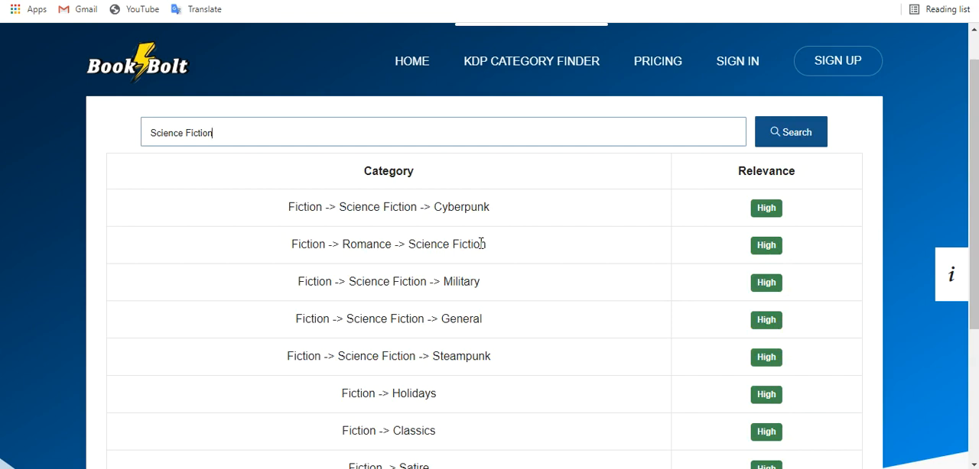
pyautogui.scroll(-2, 480, 243)
pyautogui.scroll(-2, 480, 243)
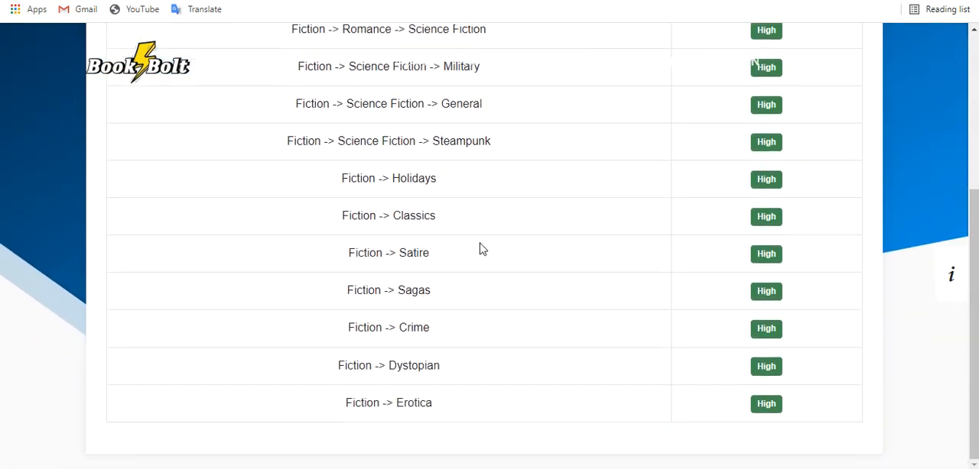
pyautogui.scroll(3, 480, 250)
pyautogui.scroll(1, 482, 249)
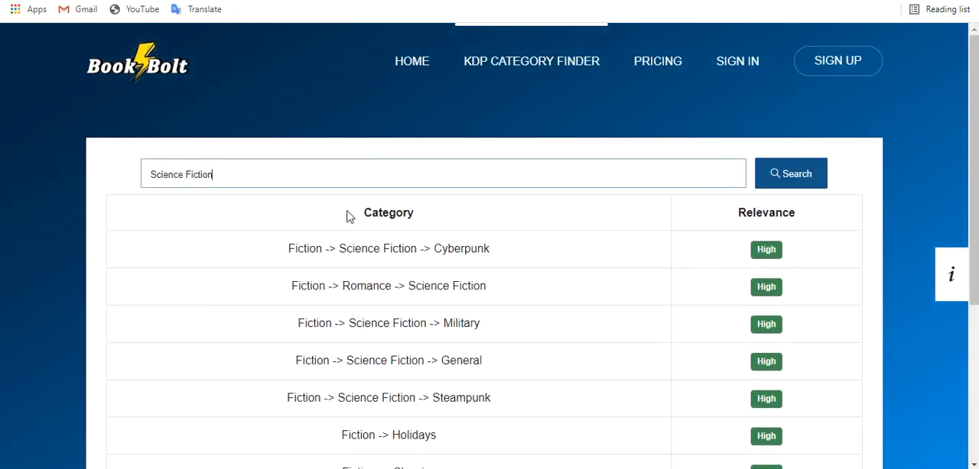
# Search the category finder for "Science Fiction and Fantasy Writing", with the ampersand replaced by "and".
pyautogui.tripleClick(323, 169)
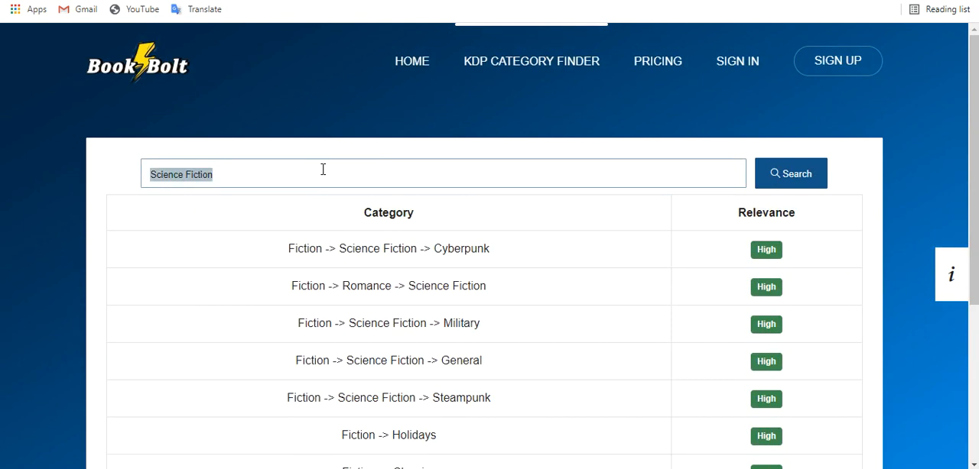
pyautogui.hotkey('ctrl', 'v')
pyautogui.doubleClick(219, 173)
pyautogui.write('and')
pyautogui.press('Return')
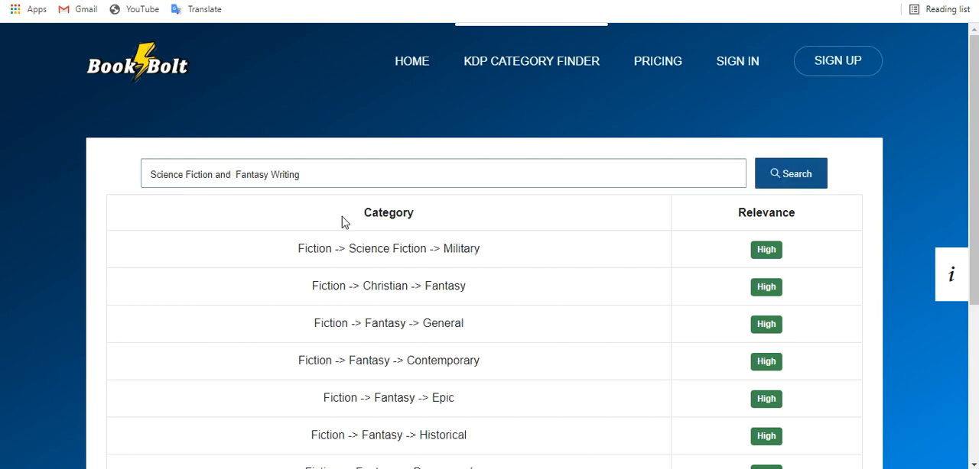
# Examine the fantasy and science fiction category paths suggested for "Science Fiction and Fantasy Writing".
pyautogui.scroll(-2, 442, 246)
pyautogui.scroll(-2, 441, 247)
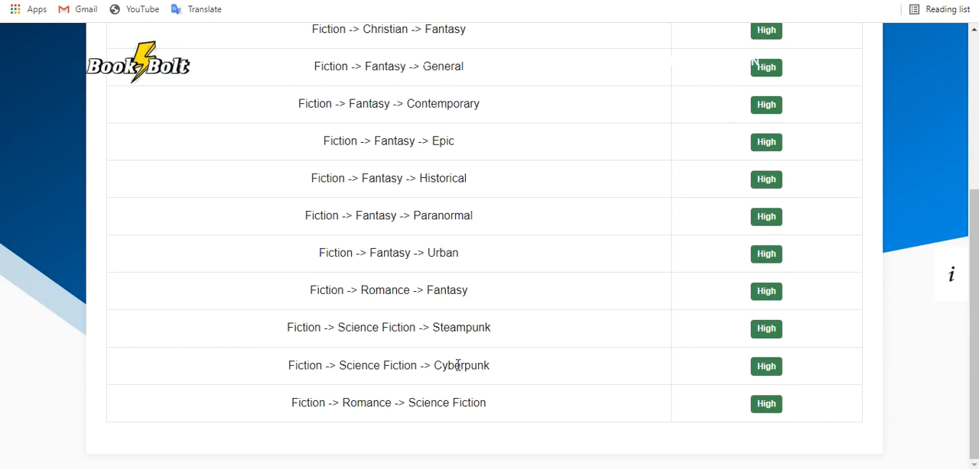
pyautogui.scroll(1, 451, 401)
pyautogui.scroll(-1, 451, 401)
pyautogui.scroll(1, 451, 400)
pyautogui.scroll(-1, 451, 400)
pyautogui.scroll(1, 447, 401)
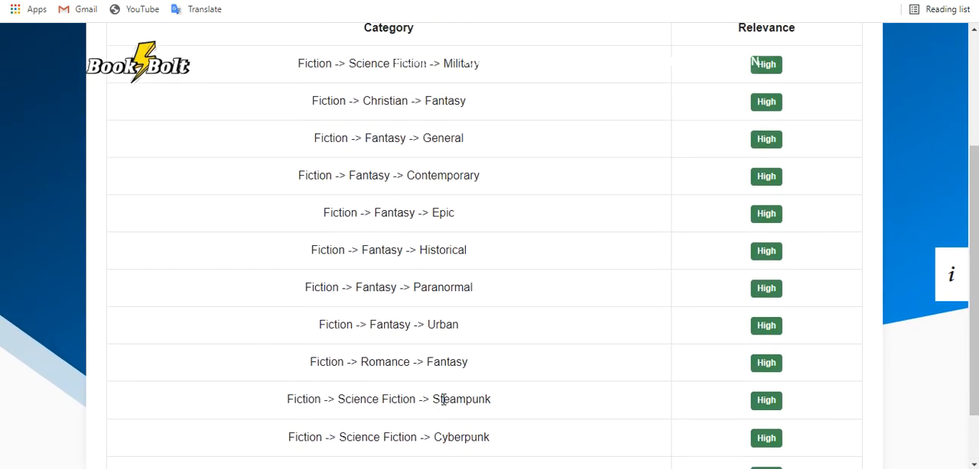
pyautogui.scroll(-1, 443, 400)
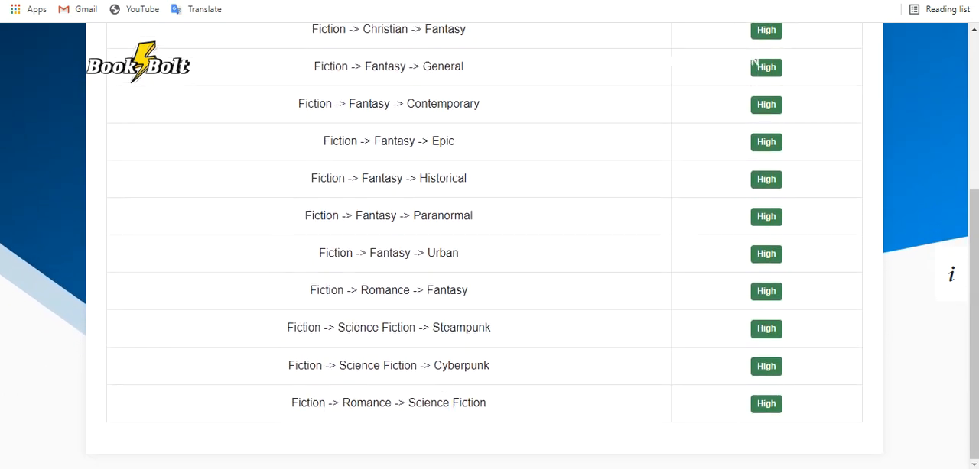
# Switch to Amazon and review the Best Sellers in Science Fiction & Fantasy Writing with their category rankings.
pyautogui.hotkey('ctrl', 'Tab')
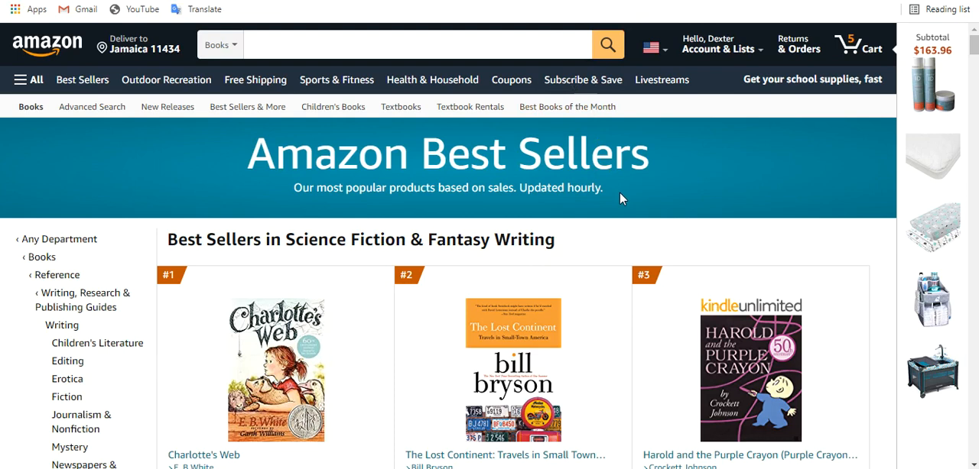
pyautogui.scroll(-3, 620, 199)
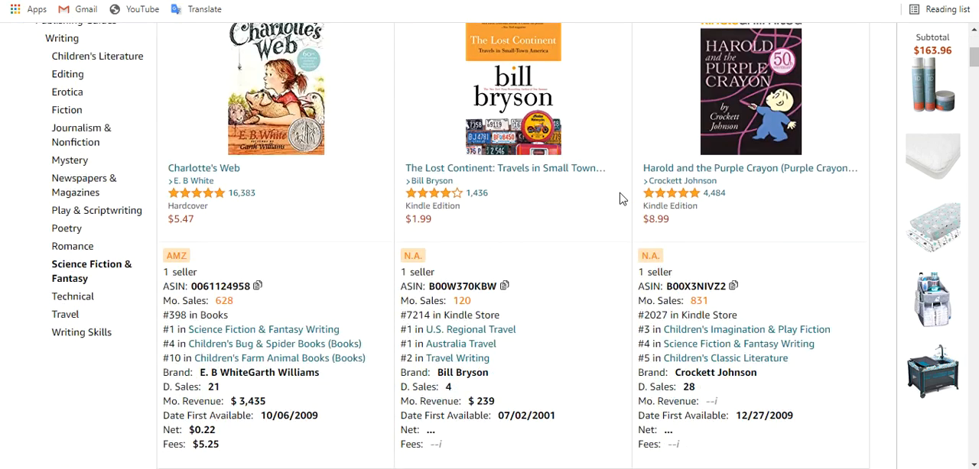
pyautogui.scroll(2, 619, 199)
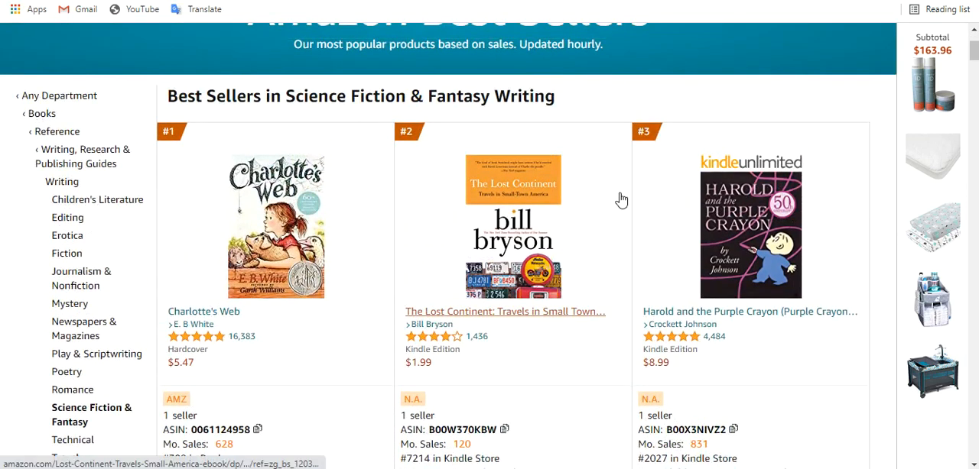
pyautogui.scroll(-1, 620, 200)
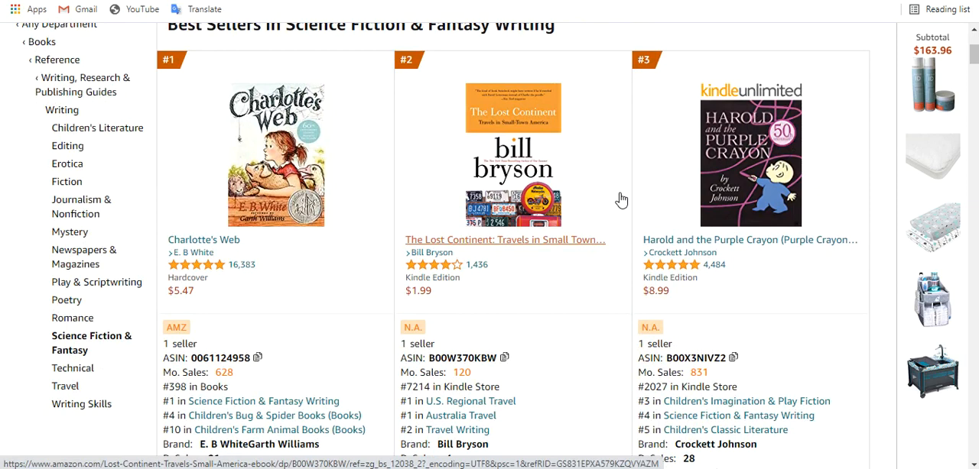
pyautogui.scroll(1, 621, 199)
pyautogui.scroll(-1, 621, 199)
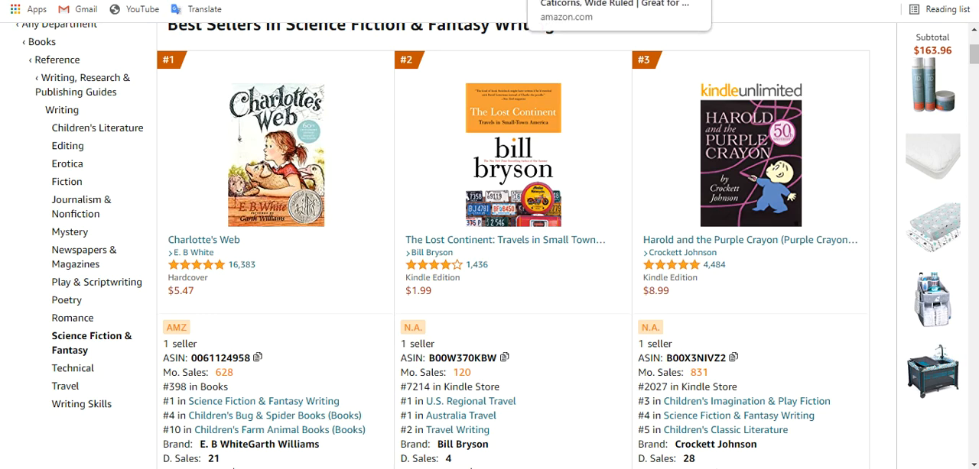
# Return to KDP, save Juvenile Nonfiction > Animals > Cats and Fiction > Romance > Science Fiction as categories, and answer No for adult content.
pyautogui.click(358, 1)
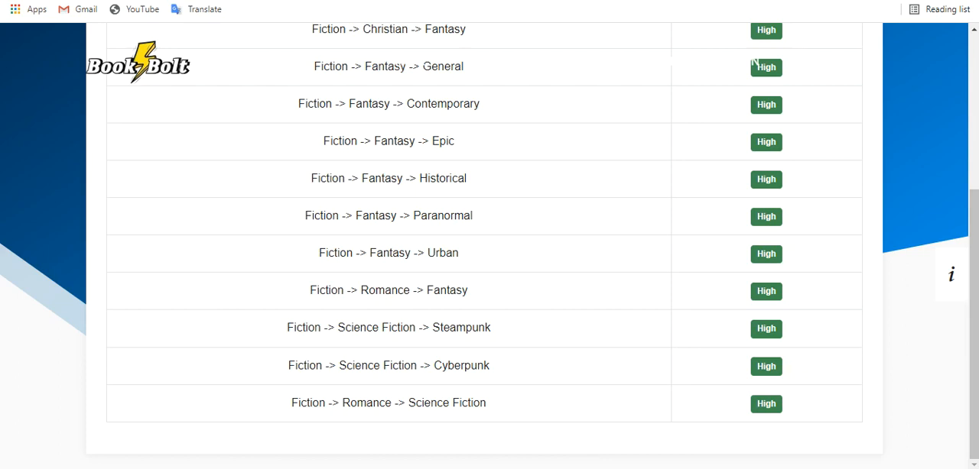
pyautogui.hotkey('alt', 'Tab')
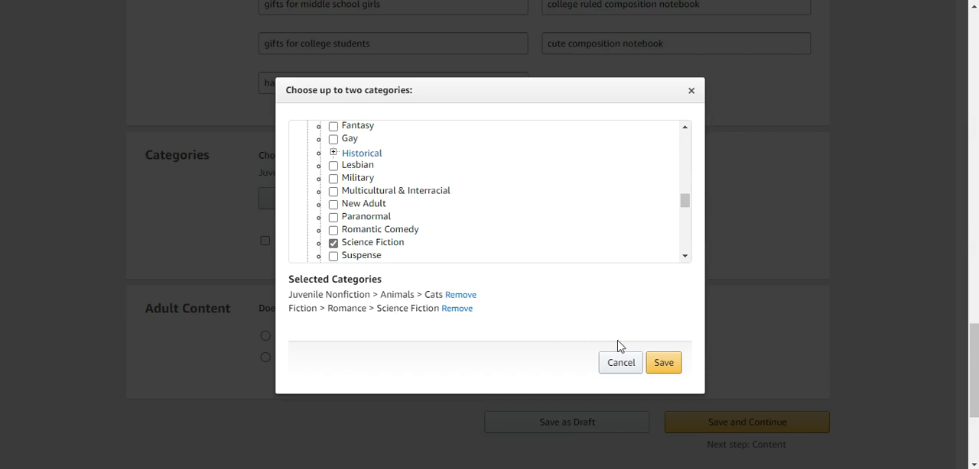
pyautogui.click(659, 366)
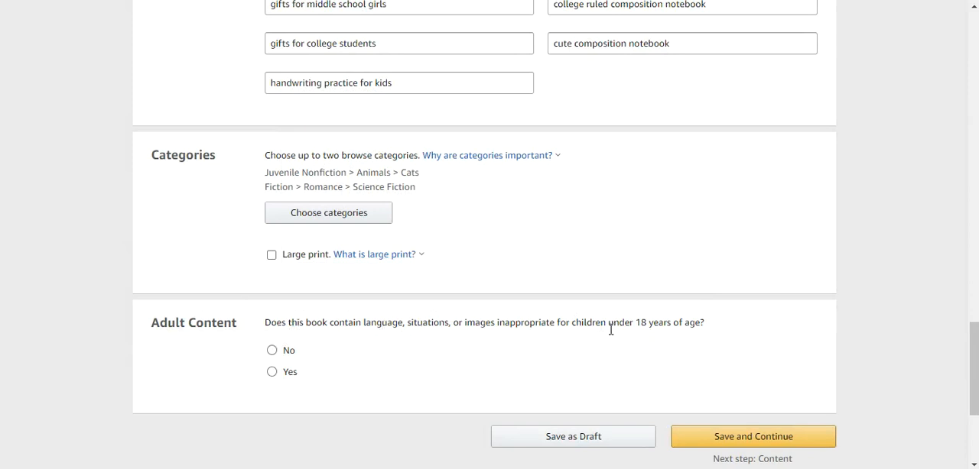
pyautogui.click(288, 355)
# Save the paperback details and continue to the content stage, entering the account password to sign in again.
pyautogui.click(700, 437)
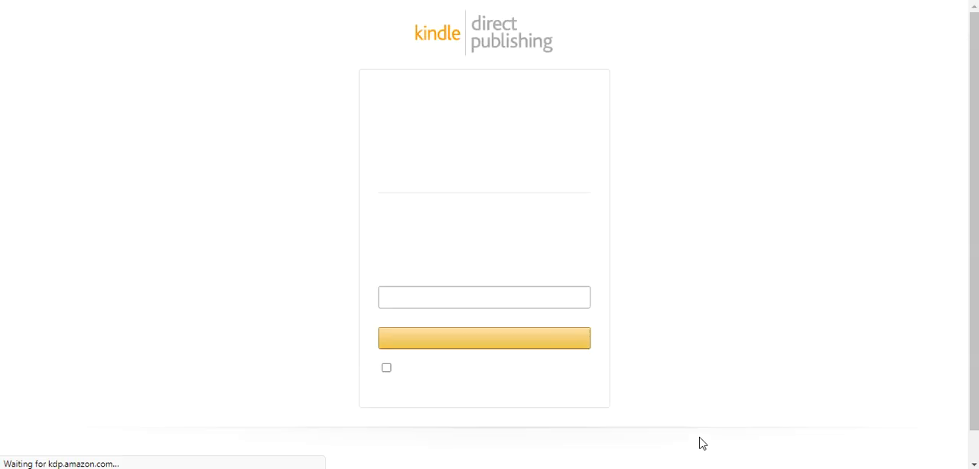
pyautogui.write('•••••••')
pyautogui.press('Return')
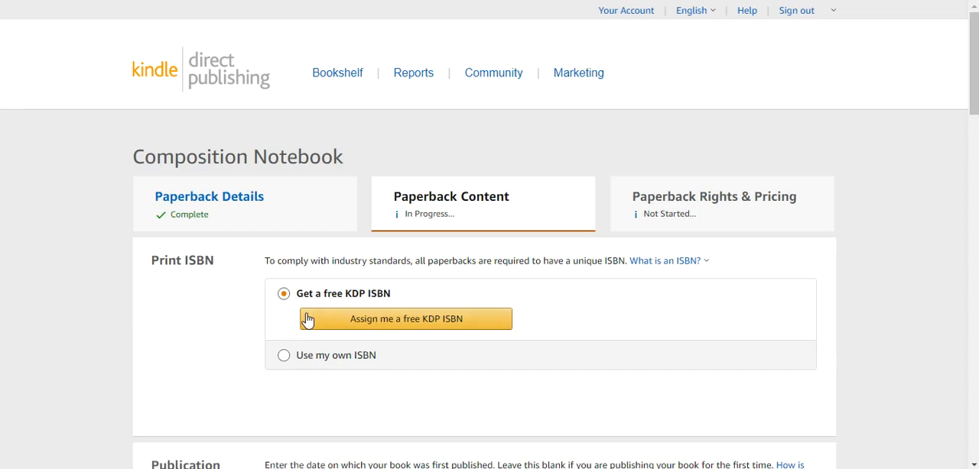
# Assign a free KDP ISBN to the paperback and confirm the assignment.
pyautogui.scroll(-5, 310, 321)
pyautogui.scroll(-5, 321, 306)
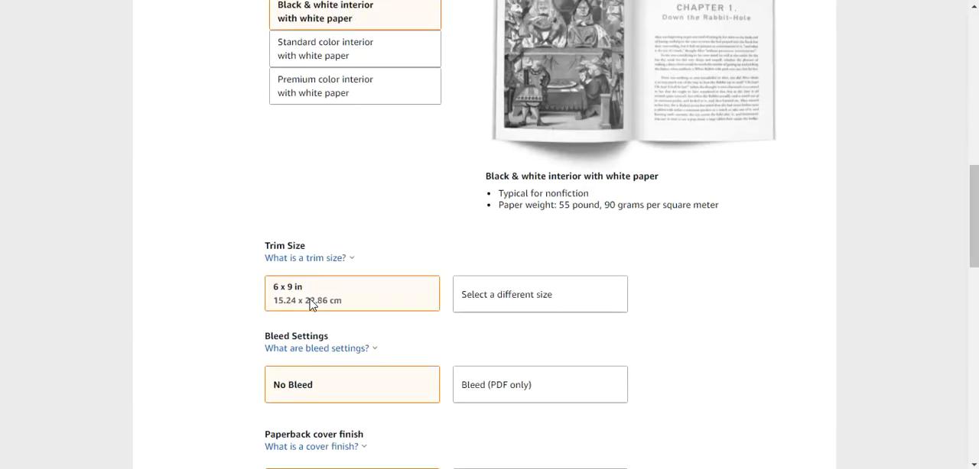
pyautogui.scroll(-5, 310, 302)
pyautogui.scroll(8, 310, 302)
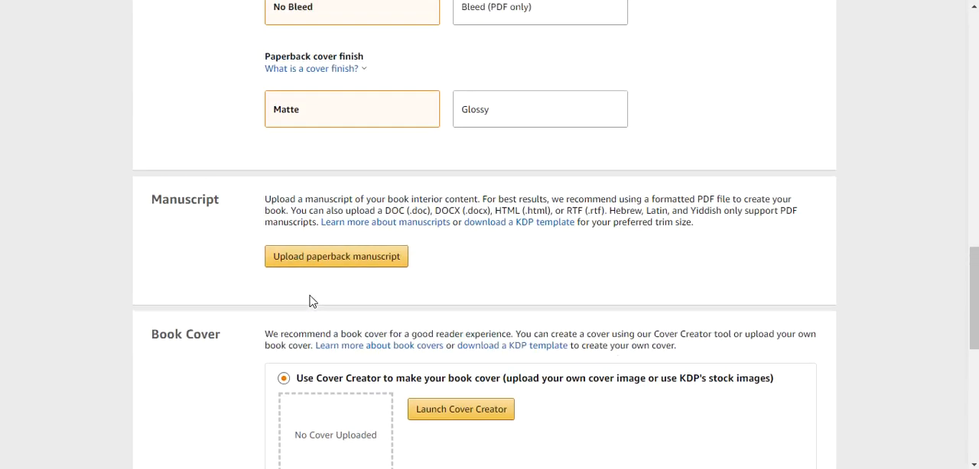
pyautogui.scroll(10, 310, 302)
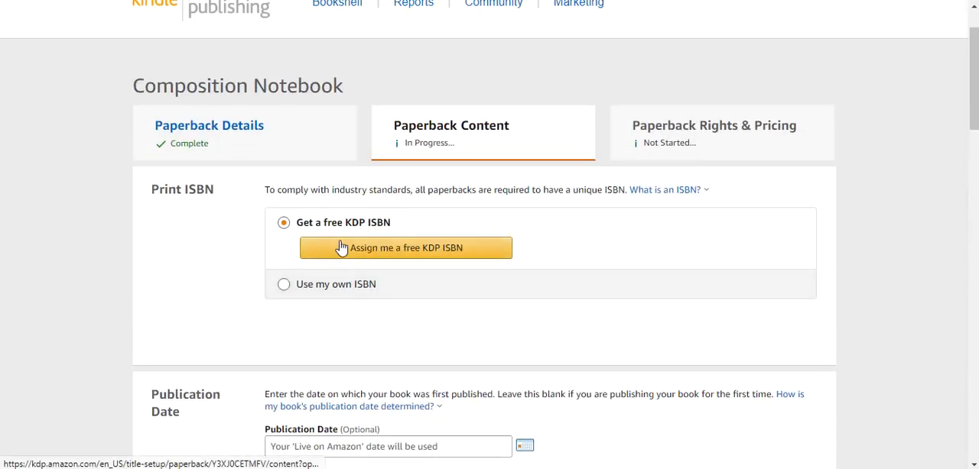
pyautogui.click(339, 248)
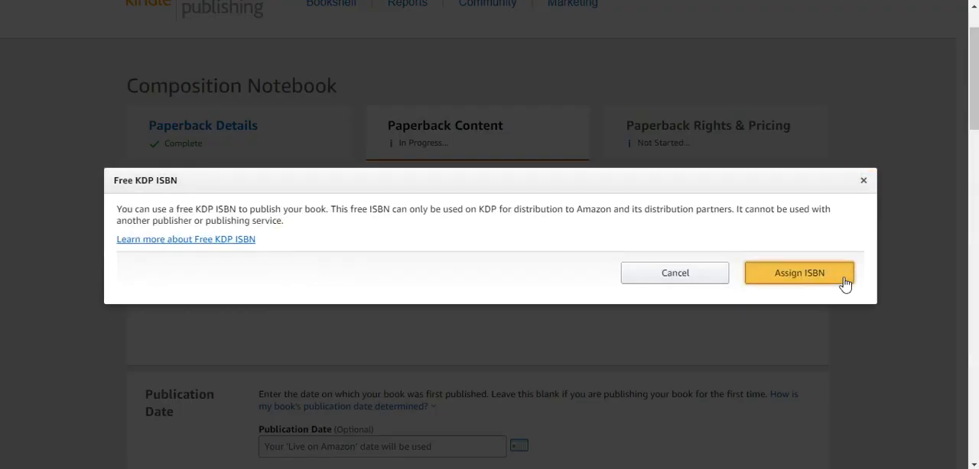
pyautogui.click(845, 284)
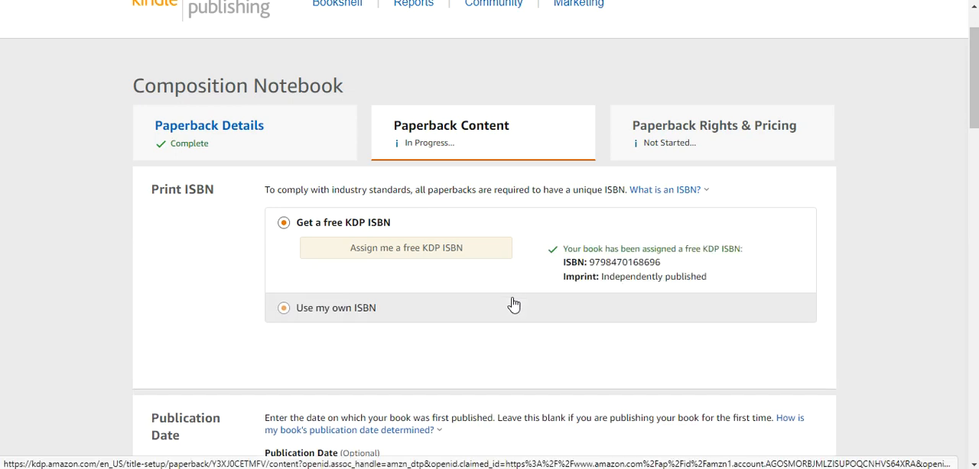
# Set the paperback's trim size to the standard 7.5 x 9.25 in.
pyautogui.scroll(-4, 513, 305)
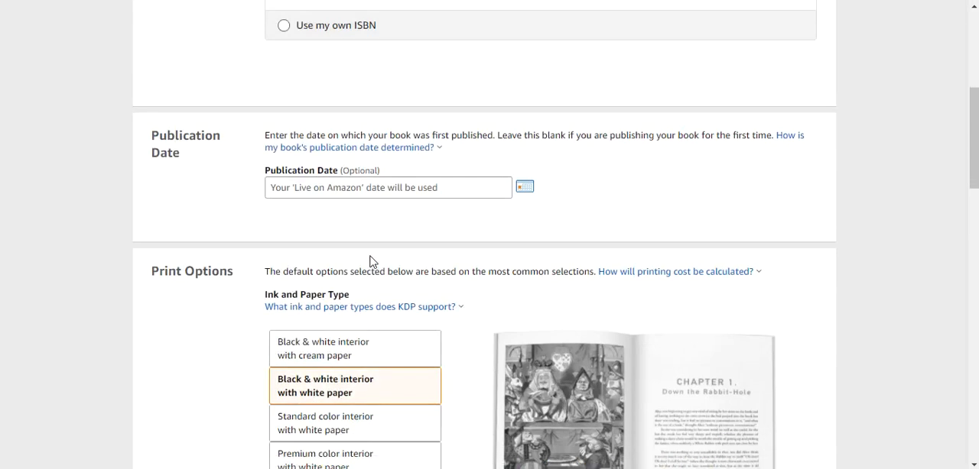
pyautogui.scroll(-3, 420, 201)
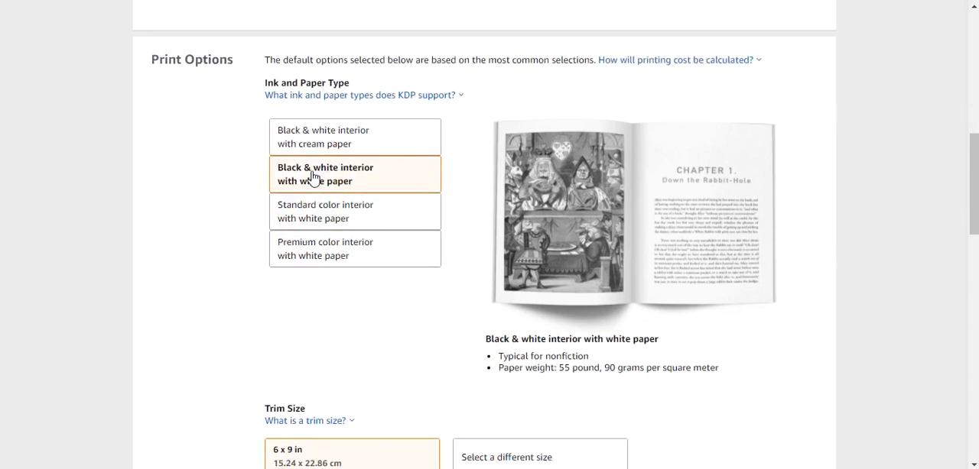
pyautogui.scroll(-3, 224, 216)
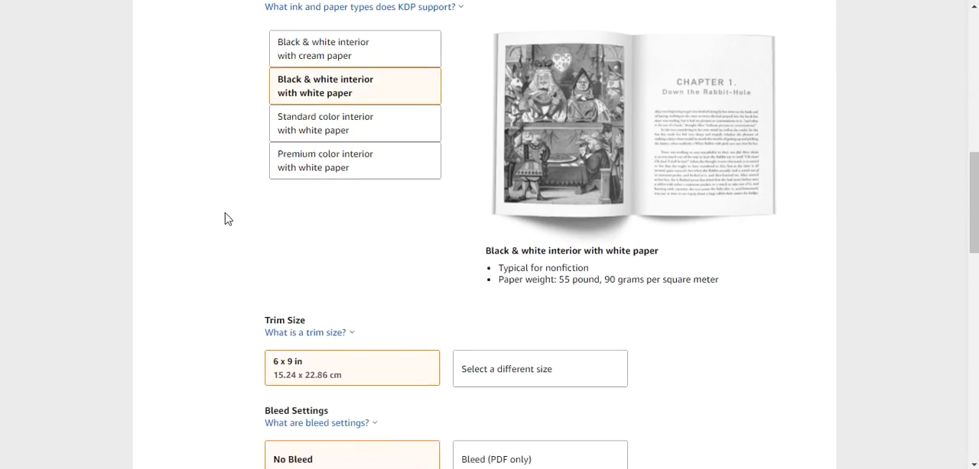
pyautogui.click(507, 248)
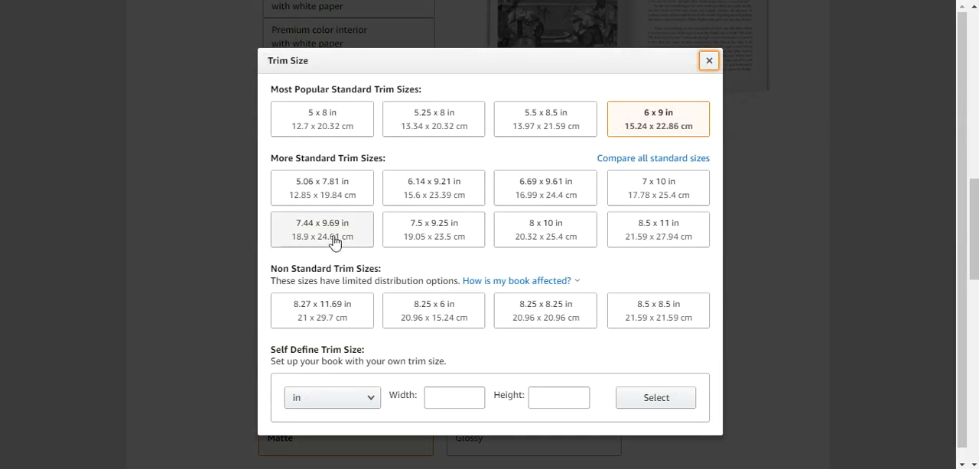
pyautogui.click(415, 240)
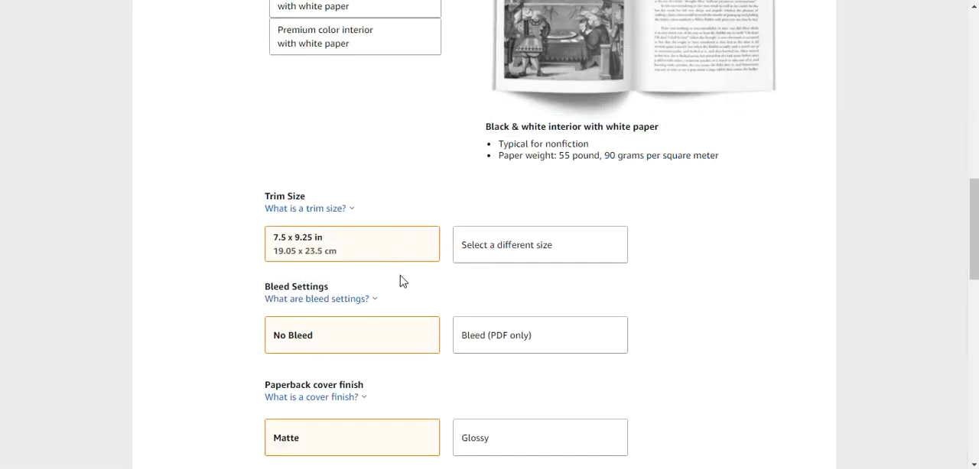
# Set the bleed to Bleed (PDF only) and the paperback cover finish to Glossy.
pyautogui.scroll(-2, 400, 279)
pyautogui.click(493, 198)
pyautogui.scroll(-2, 356, 270)
pyautogui.click(531, 166)
# Upload CollegeRuled_7_5x9_25_200_bleed from the Desktop as the paperback manuscript.
pyautogui.scroll(-2, 485, 277)
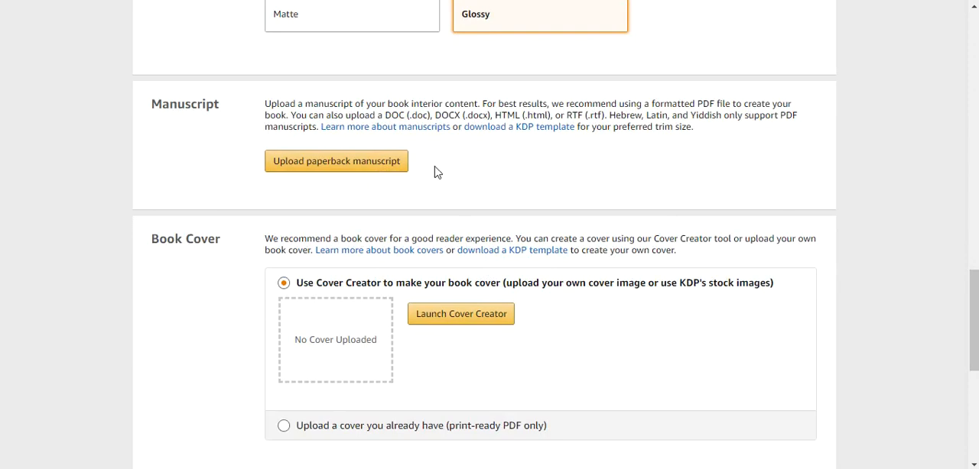
pyautogui.click(368, 174)
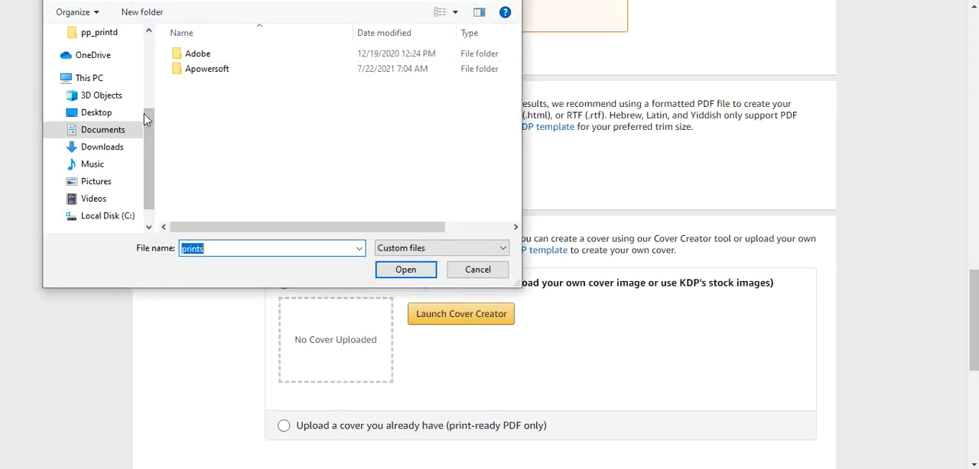
pyautogui.scroll(3, 145, 72)
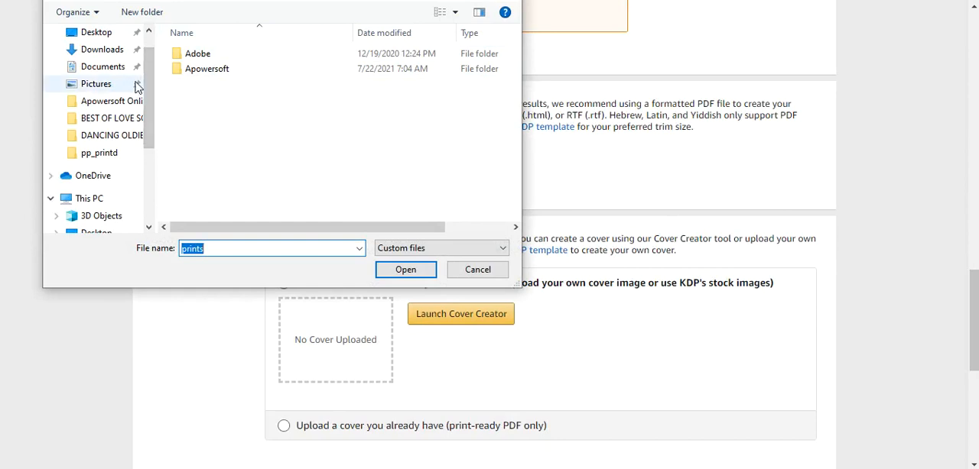
pyautogui.click(113, 36)
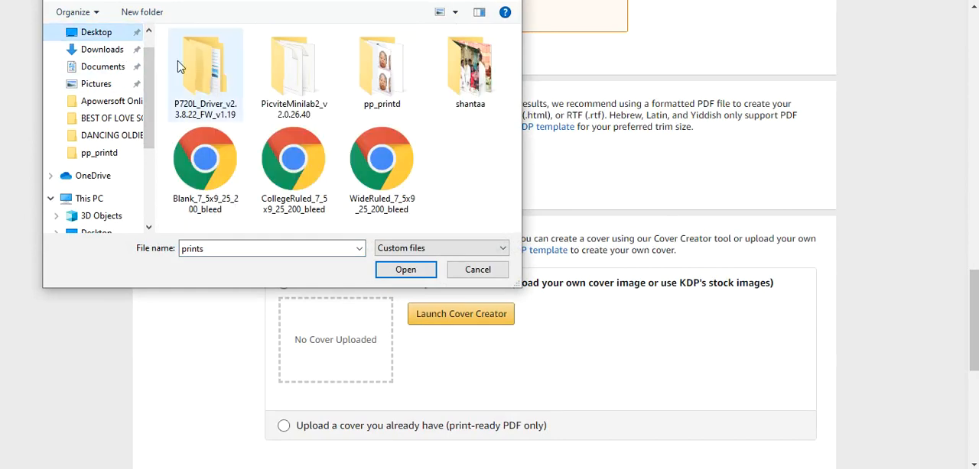
pyautogui.click(290, 161)
pyautogui.click(404, 270)
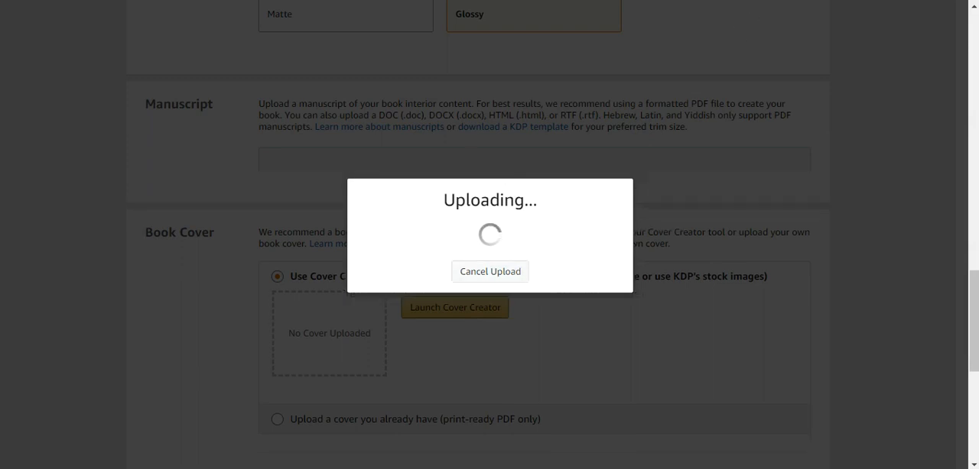
# Choose to upload an existing print-ready cover, and save the cat cover PDF open in Chrome to the Desktop as collegecat.
pyautogui.scroll(-2, 596, 367)
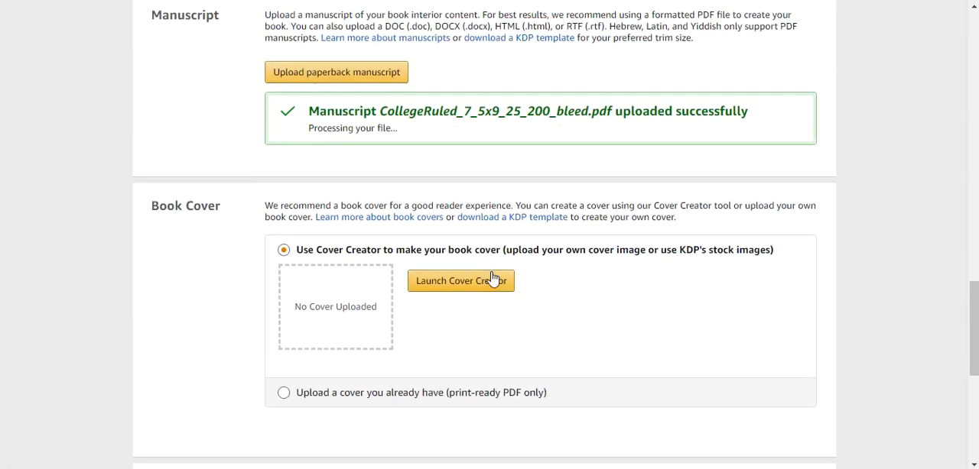
pyautogui.click(297, 387)
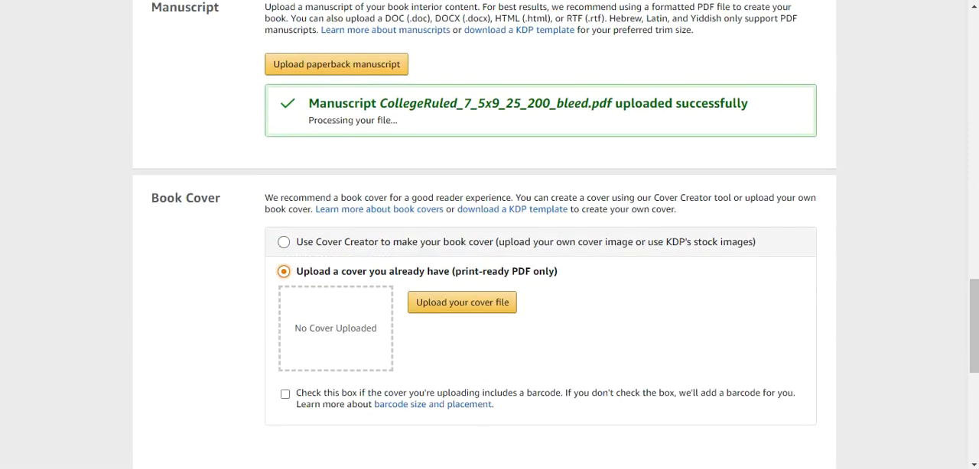
pyautogui.moveTo(615, 468)
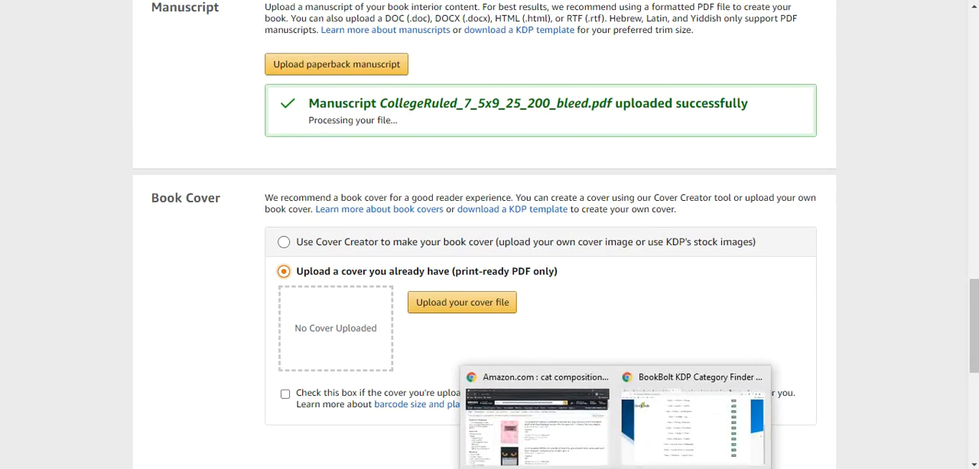
pyautogui.click(585, 449)
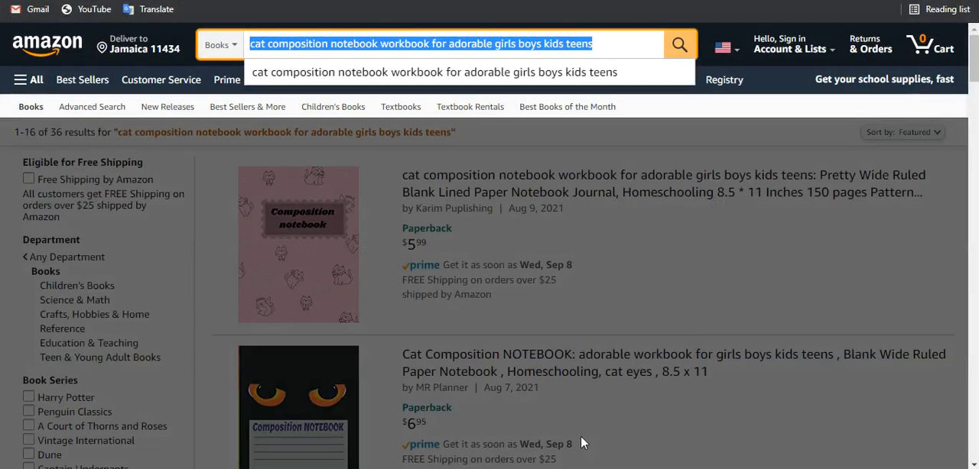
pyautogui.click(621, 439)
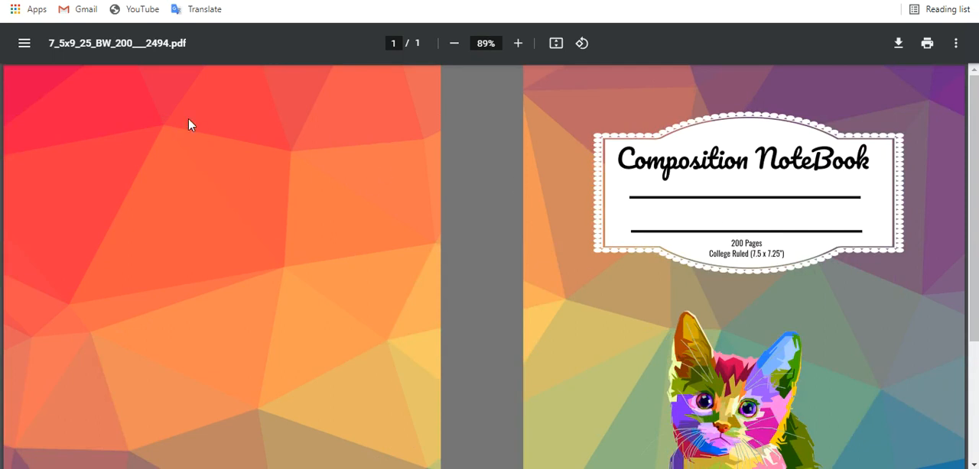
pyautogui.click(901, 46)
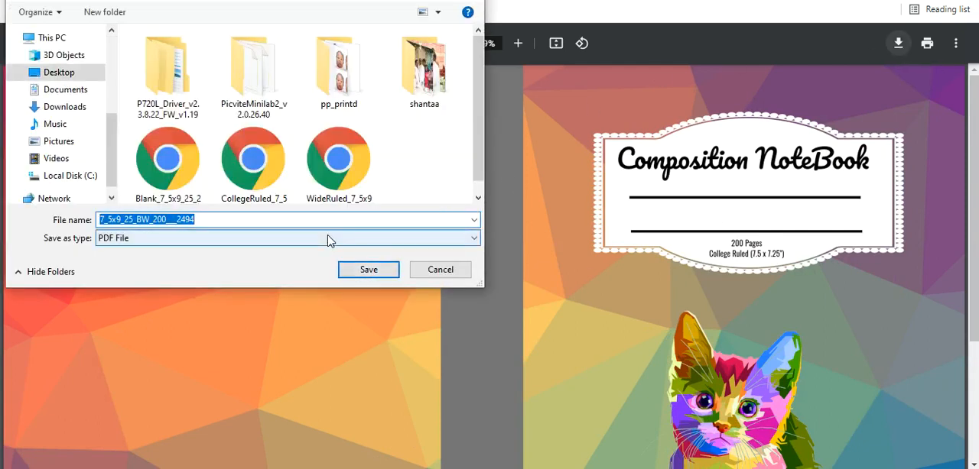
pyautogui.write('collegecat')
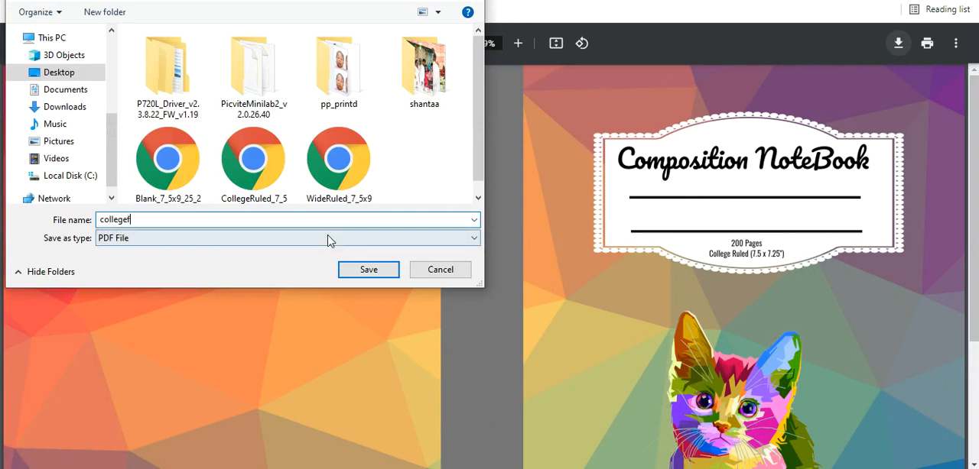
pyautogui.press('Return')
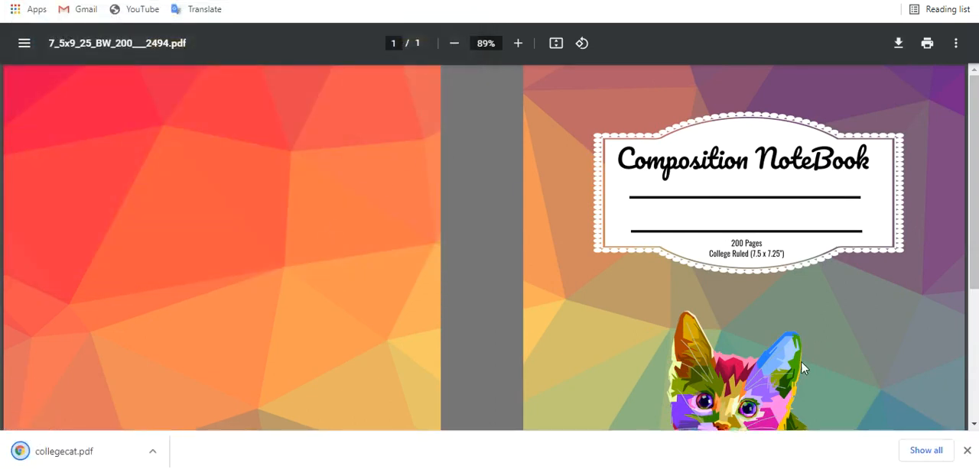
# Switch back to the KDP title setup and upload collegecat as the book cover file.
pyautogui.moveTo(580, 468)
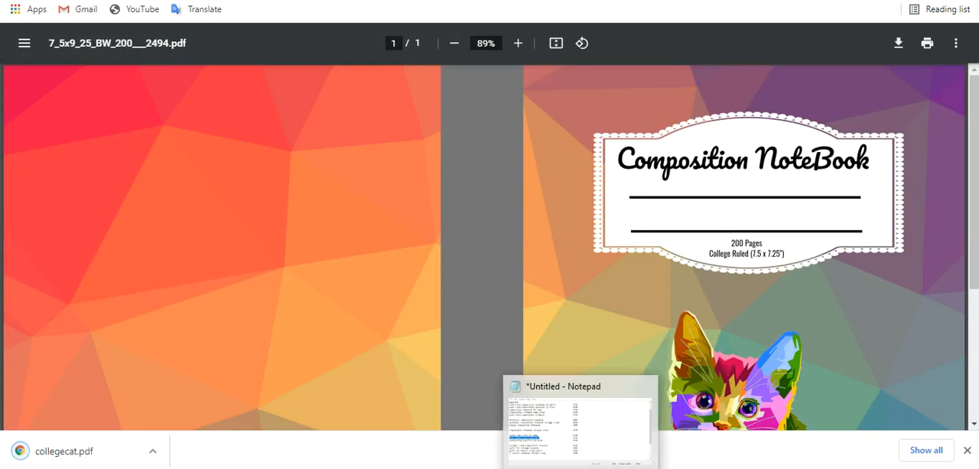
pyautogui.moveTo(440, 468)
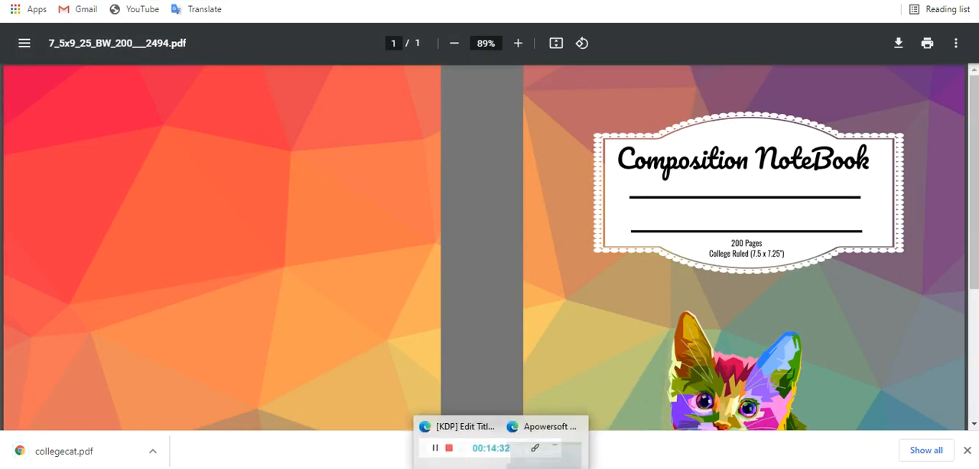
pyautogui.click(396, 447)
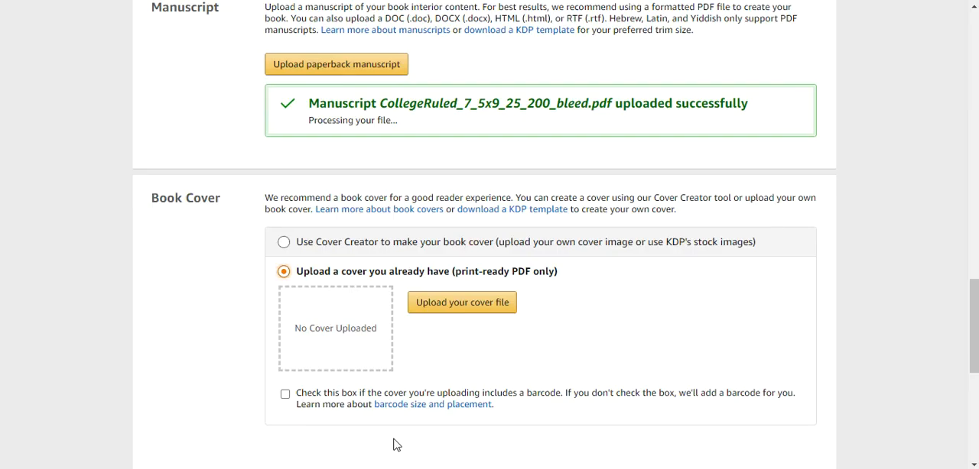
pyautogui.click(444, 313)
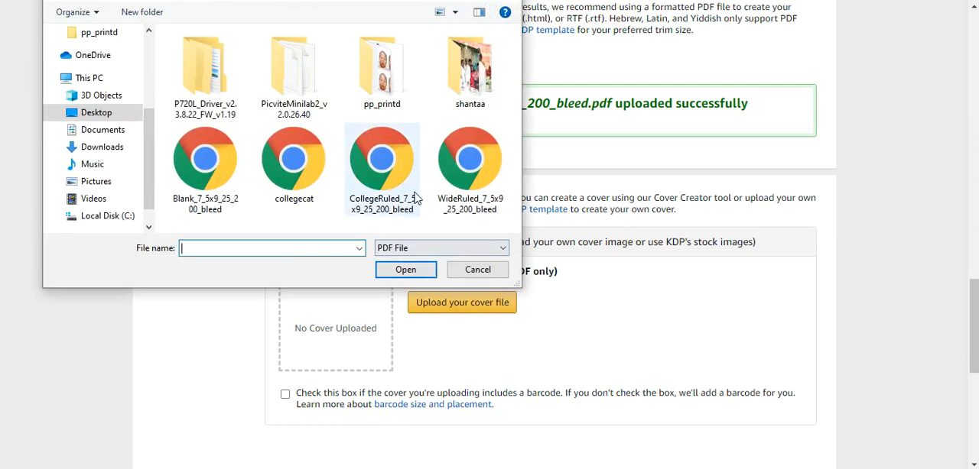
pyautogui.click(321, 182)
pyautogui.click(402, 276)
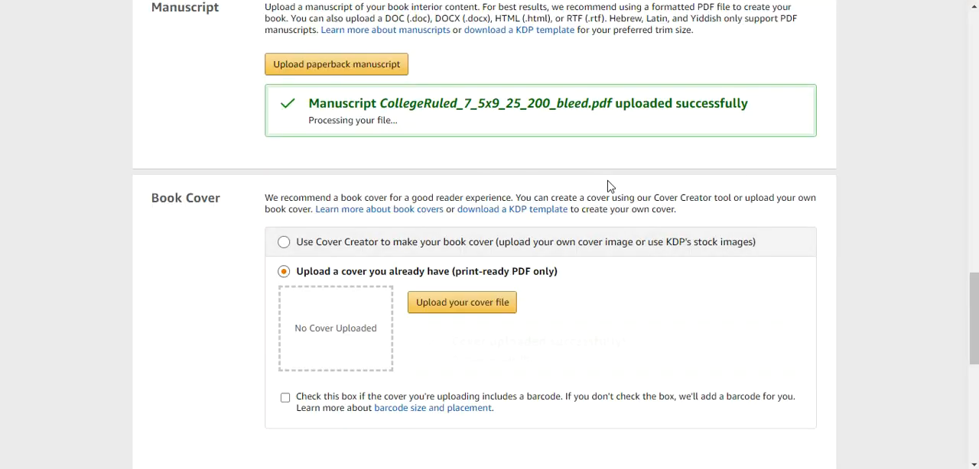
# Launch the print previewer, review the quality check details and approve the book.
pyautogui.scroll(-1, 609, 186)
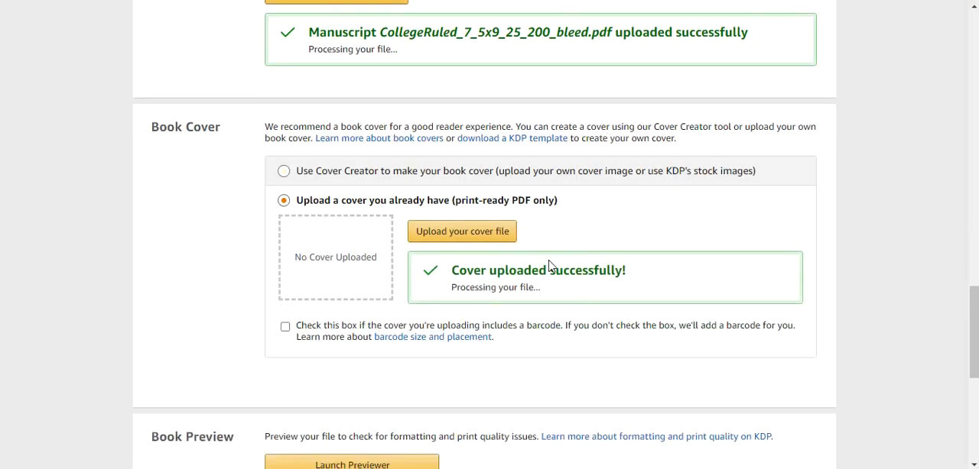
pyautogui.scroll(-1, 546, 264)
pyautogui.scroll(-2, 456, 292)
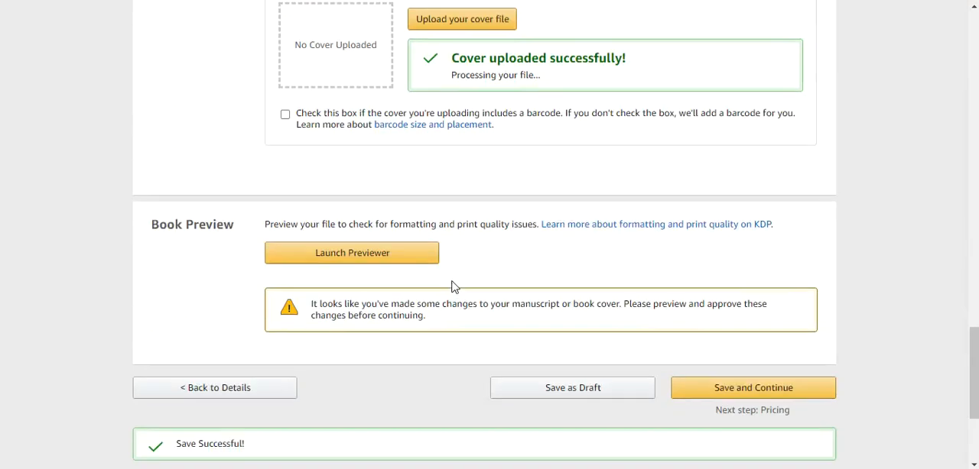
pyautogui.click(388, 257)
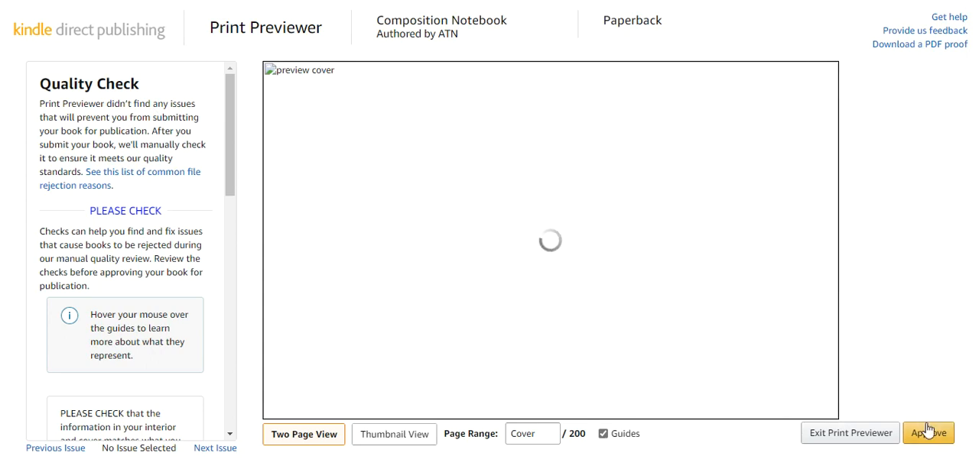
pyautogui.scroll(-3, 118, 375)
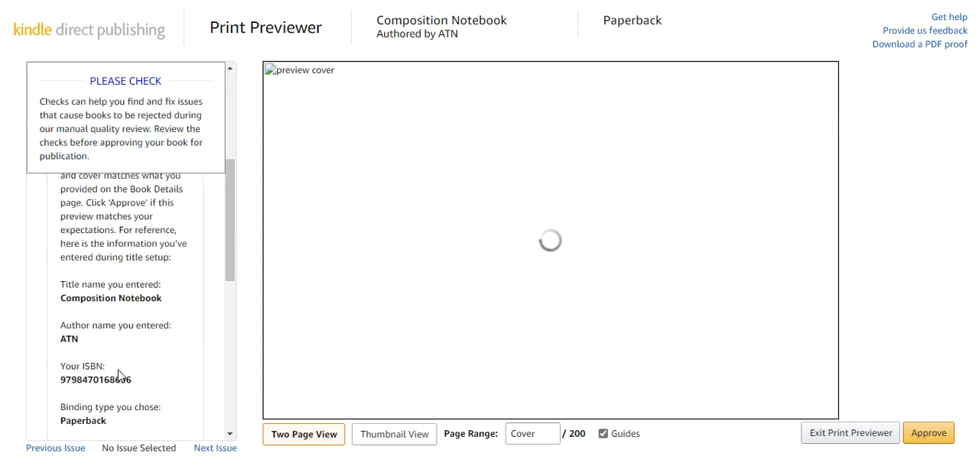
pyautogui.scroll(5, 119, 375)
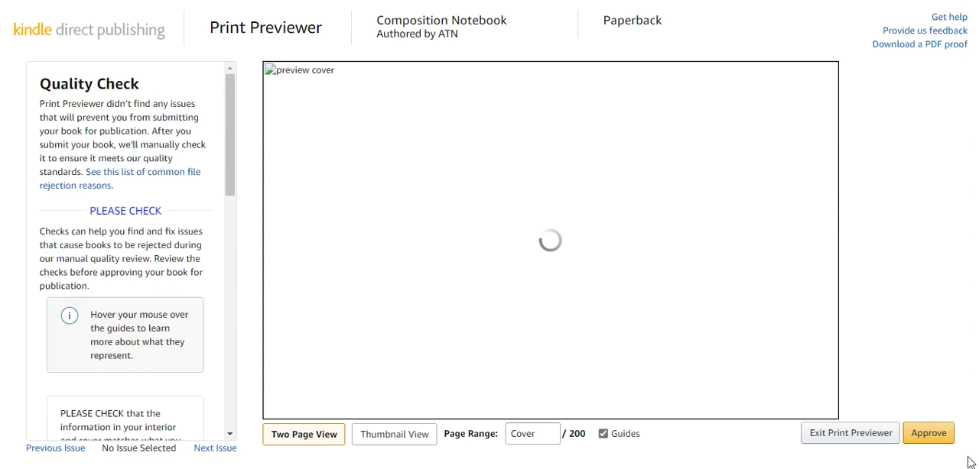
pyautogui.click(947, 442)
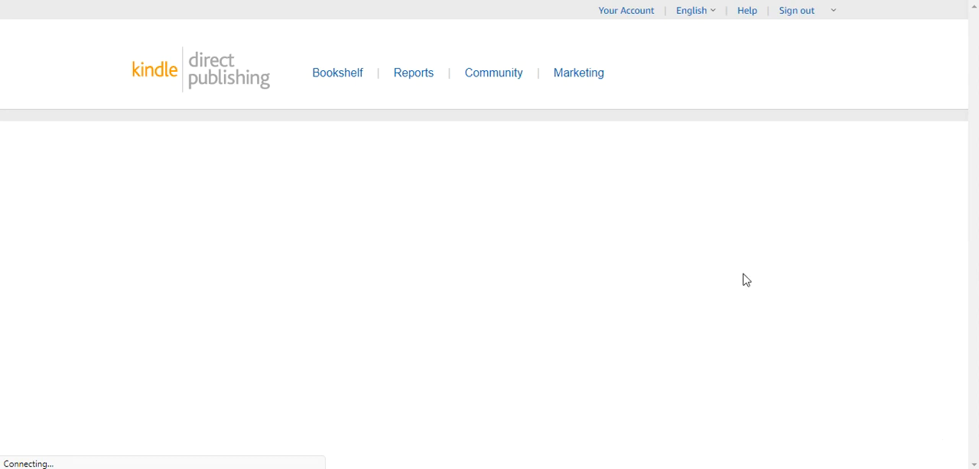
# Review the uploaded files and printing cost summary, and save the paperback content to continue to pricing.
pyautogui.scroll(-15, 745, 280)
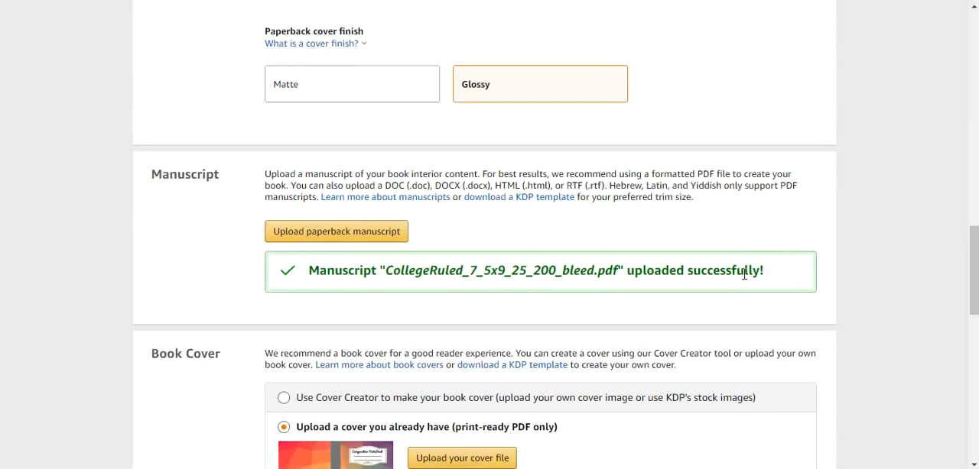
pyautogui.scroll(-3, 552, 291)
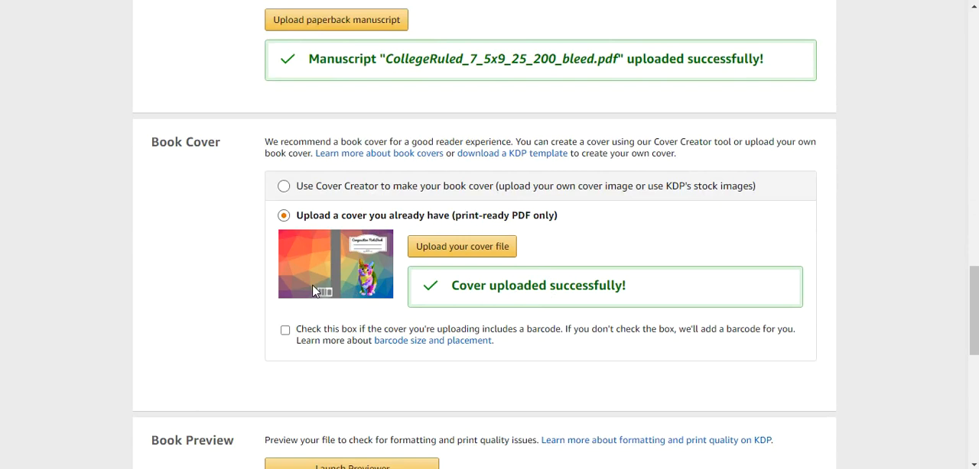
pyautogui.scroll(-4, 314, 289)
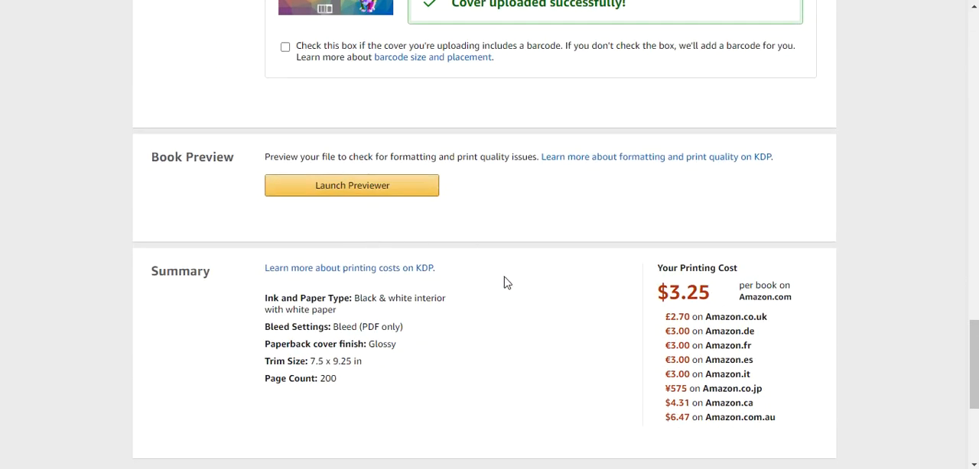
pyautogui.scroll(-4, 504, 283)
pyautogui.click(732, 224)
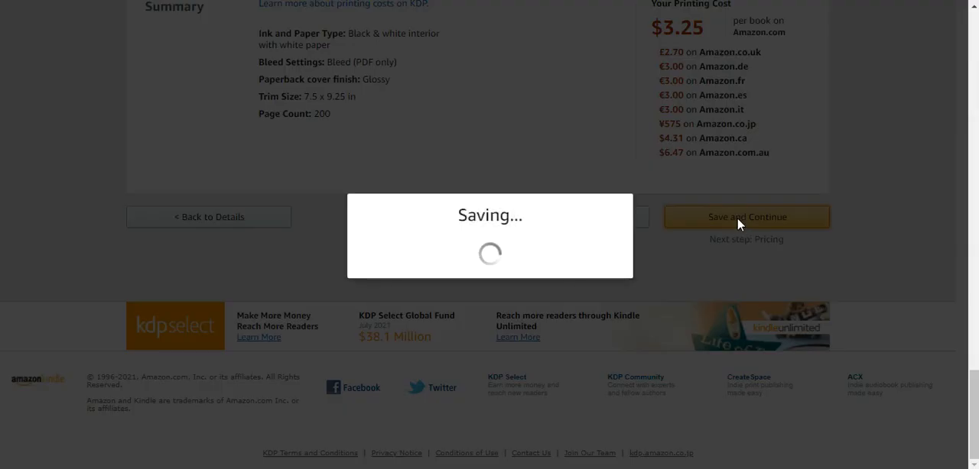
# Set the Amazon.com list price to 6.99 USD and enable Expanded Distribution for the eligible marketplaces.
pyautogui.scroll(6, 695, 211)
pyautogui.scroll(-2, 696, 217)
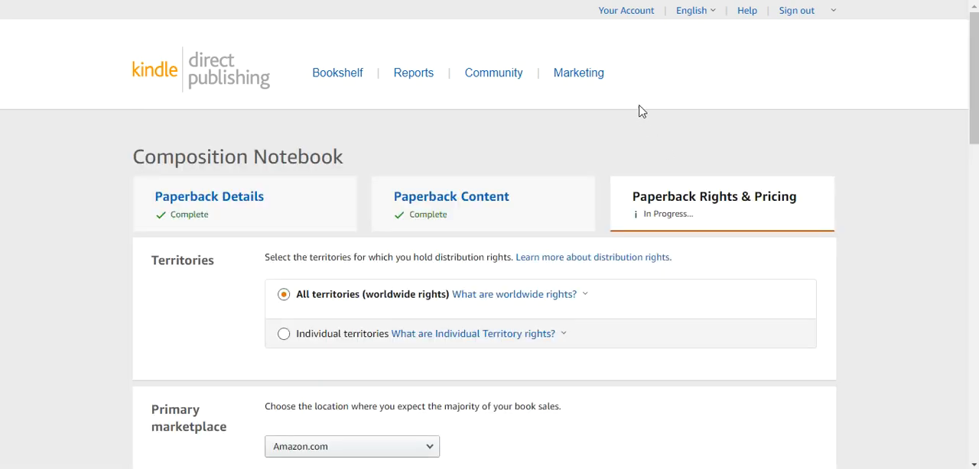
pyautogui.scroll(-3, 624, 94)
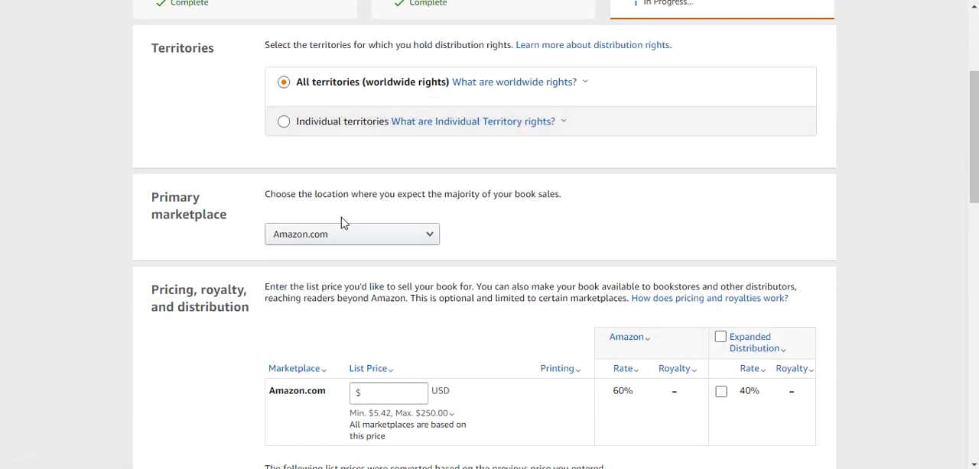
pyautogui.scroll(-2, 564, 224)
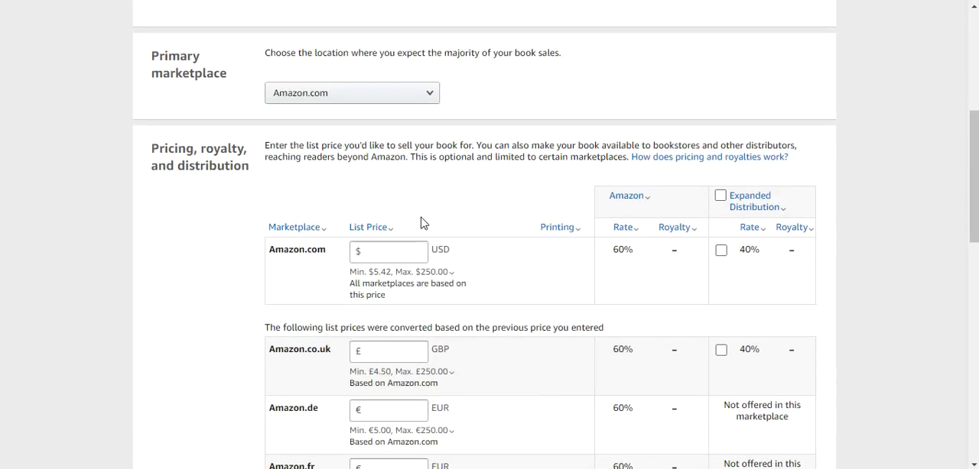
pyautogui.click(381, 249)
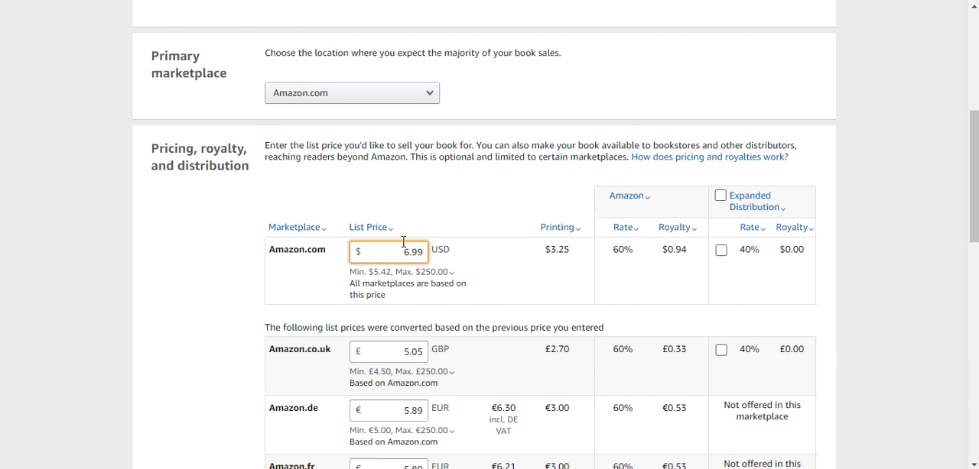
pyautogui.click(721, 198)
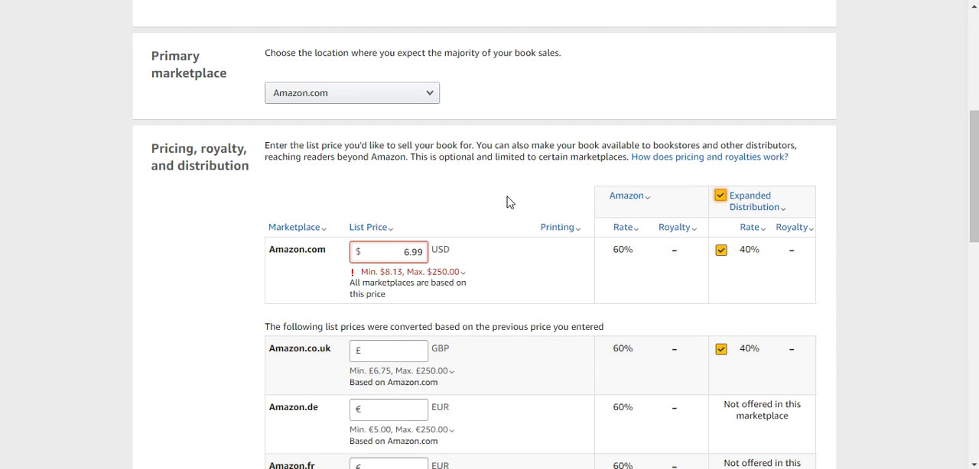
# Set the Amazon.com list price to 8.13 USD.
pyautogui.scroll(-2, 507, 202)
pyautogui.scroll(2, 506, 201)
pyautogui.moveTo(403, 252); pyautogui.dragTo(425, 254)
pyautogui.write('8.13')
pyautogui.click(493, 220)
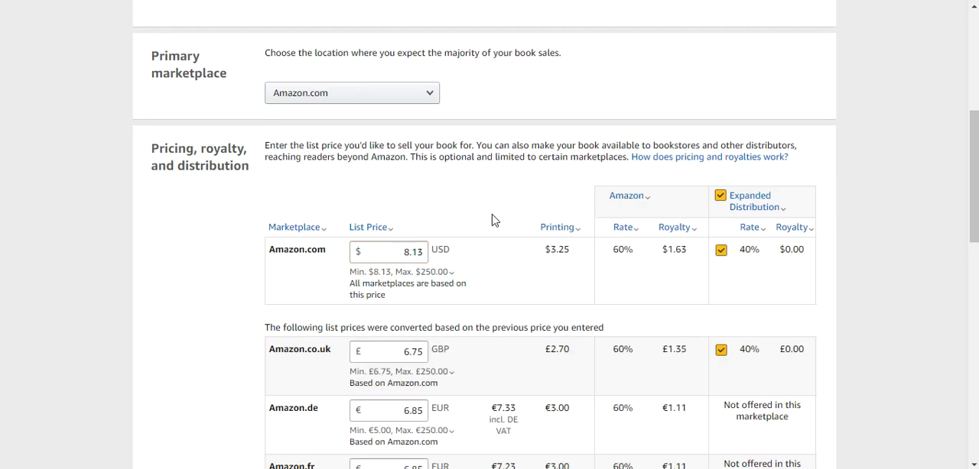
# Set the Amazon.com list price to 8.15 USD.
pyautogui.moveTo(411, 252); pyautogui.dragTo(422, 249)
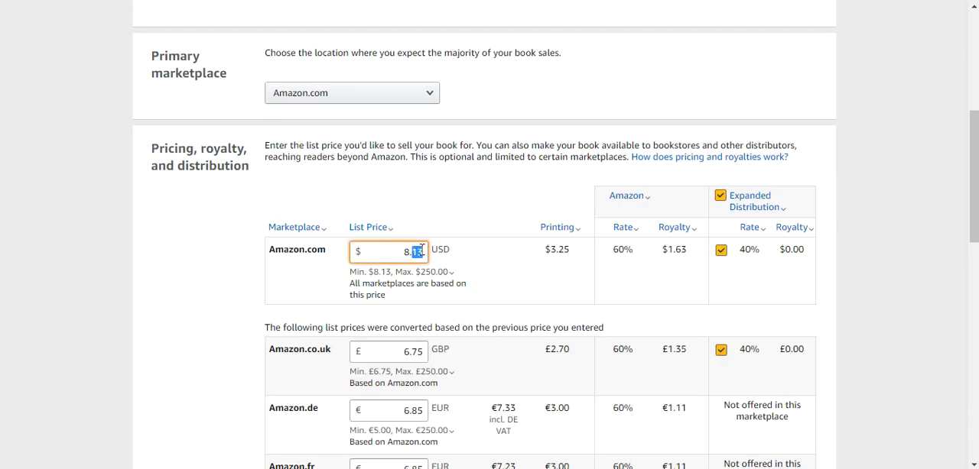
pyautogui.write('15')
pyautogui.click(447, 220)
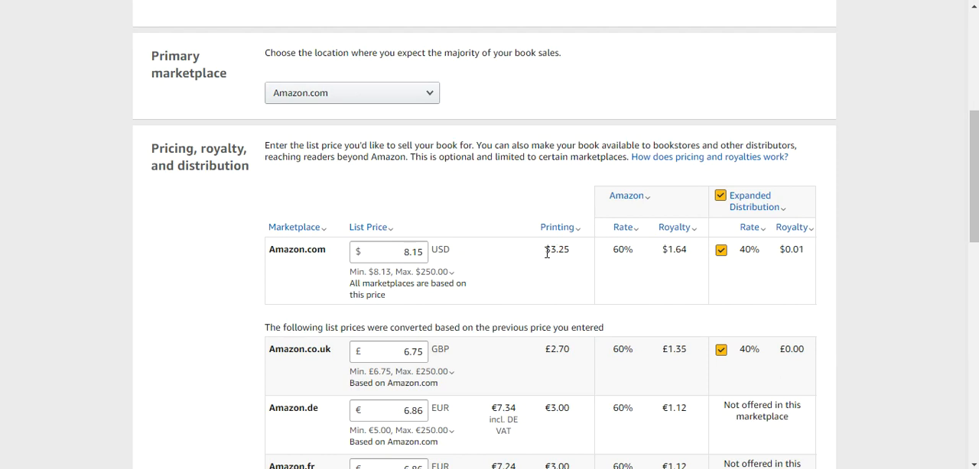
# Review the converted list prices and royalties for the other marketplaces, and publish the paperback book.
pyautogui.scroll(-1, 546, 253)
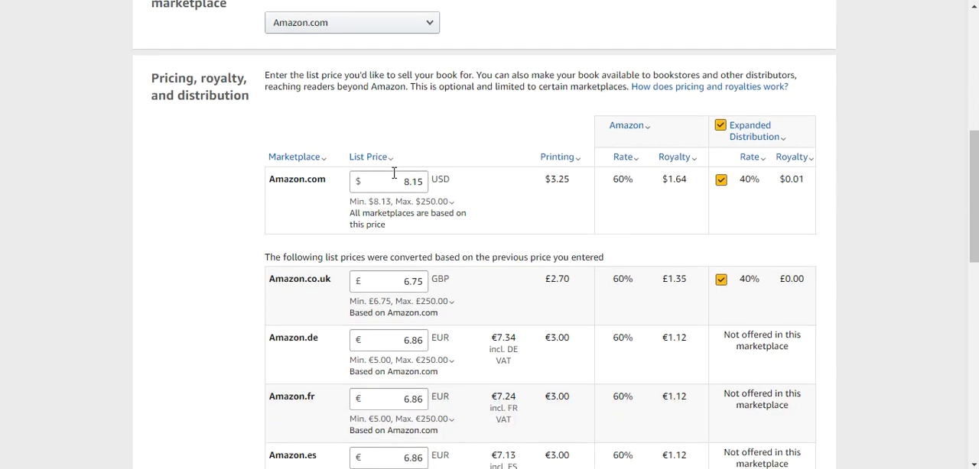
pyautogui.click(757, 129)
pyautogui.scroll(-10, 608, 260)
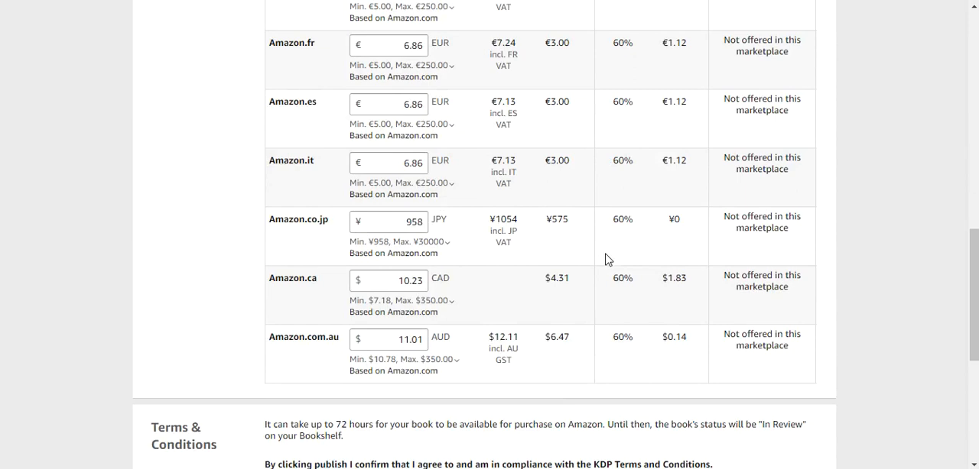
pyautogui.scroll(1, 607, 260)
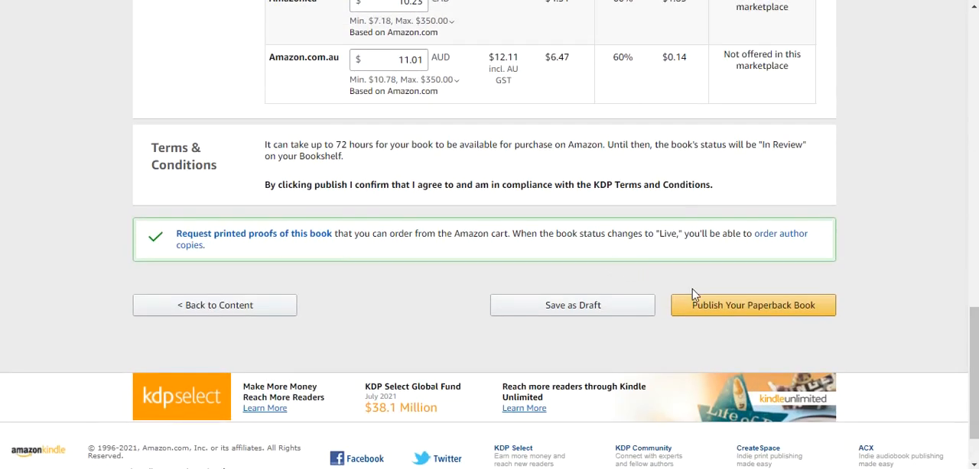
pyautogui.click(701, 306)
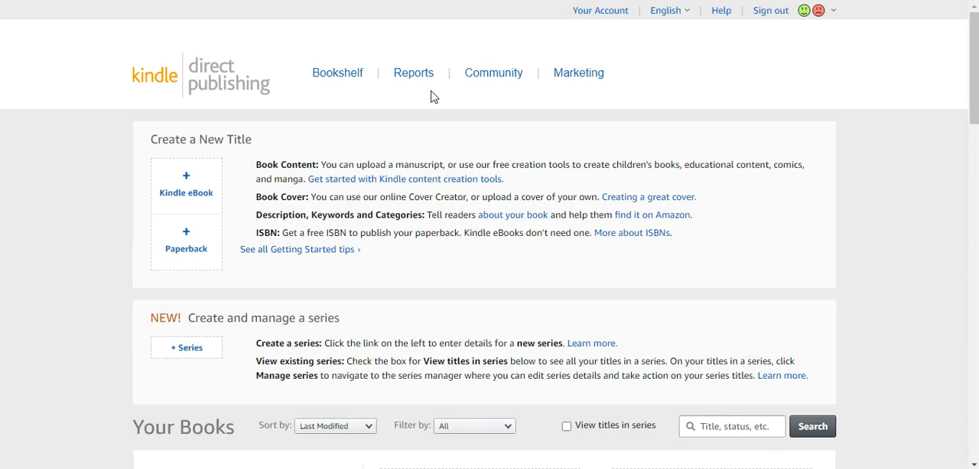
# Read through the paperback submission notice, including the review details and Kindle eBook offer, and close it without starting an eBook.
pyautogui.scroll(-2, 432, 97)
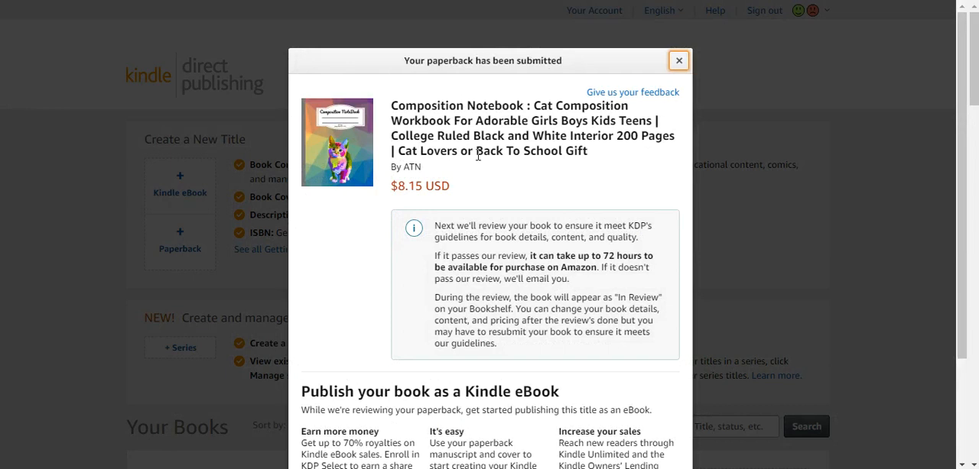
pyautogui.scroll(-2, 457, 178)
pyautogui.scroll(1, 457, 175)
pyautogui.scroll(-1, 456, 174)
pyautogui.scroll(2, 456, 174)
pyautogui.scroll(-2, 436, 170)
pyautogui.scroll(1, 409, 159)
pyautogui.scroll(-1, 408, 161)
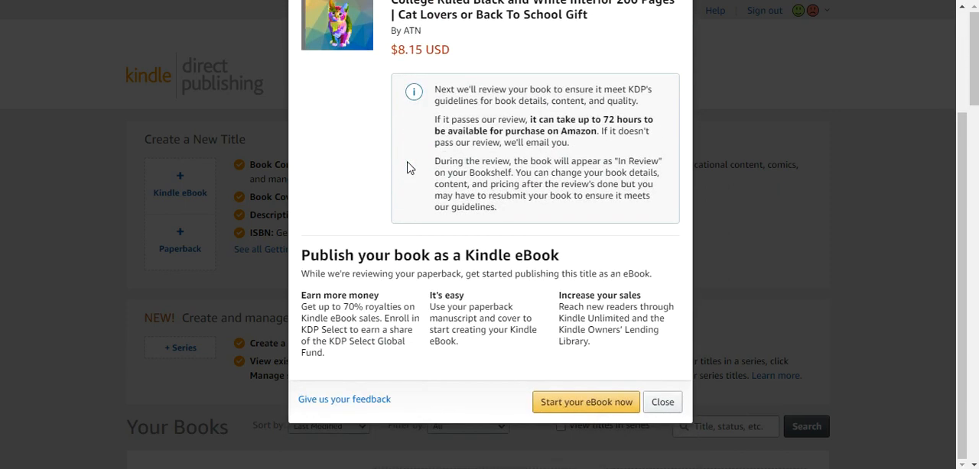
pyautogui.click(662, 402)
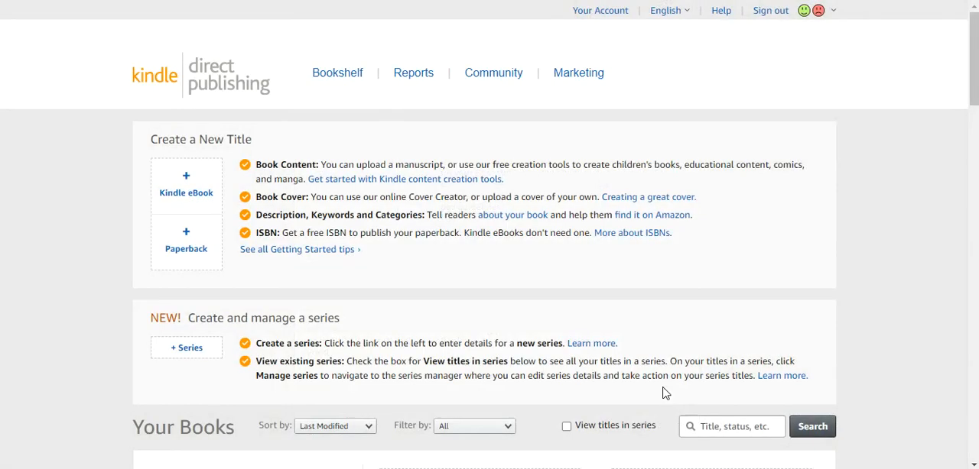